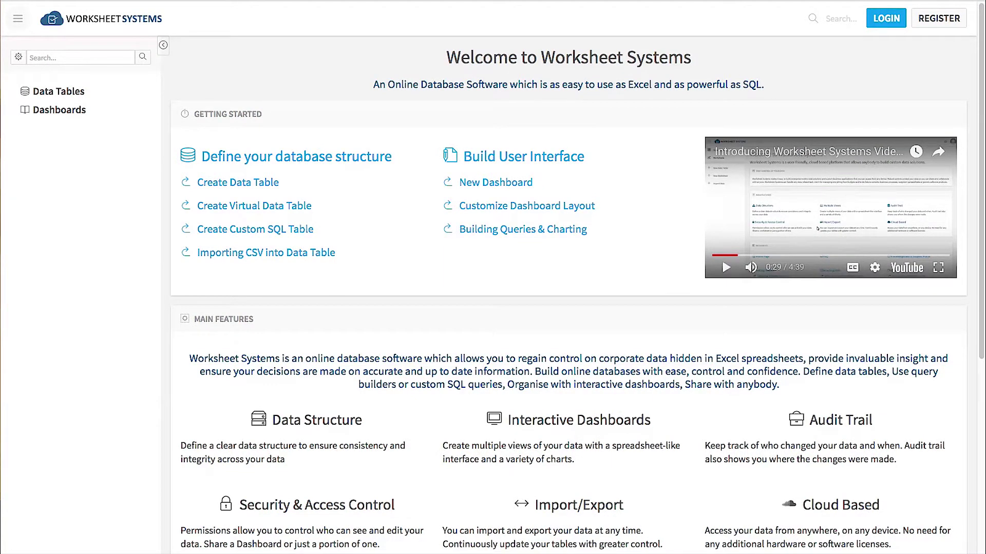
Sign in through the Login Form with the demo account's username and password.
left_click(884, 21)
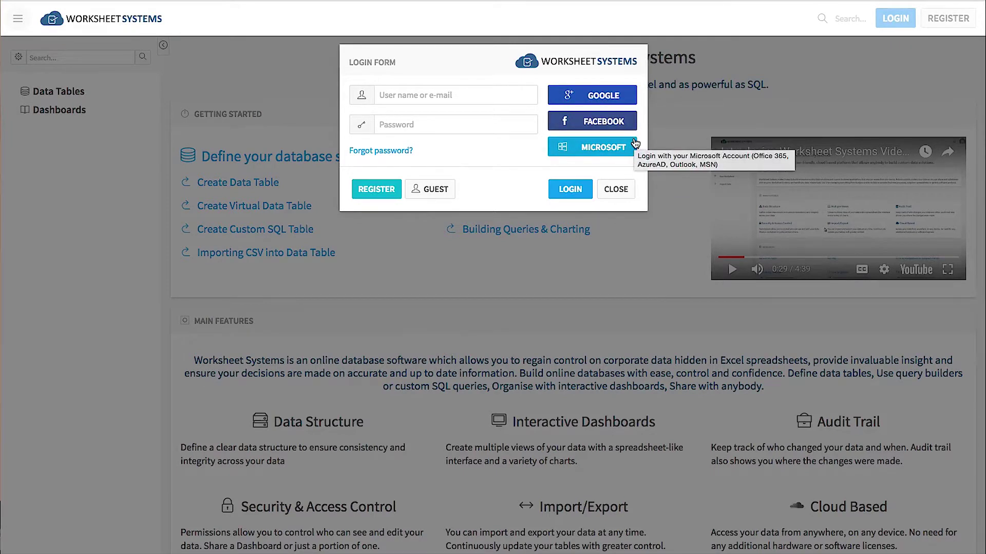
left_click(483, 94)
type("DemoUser")
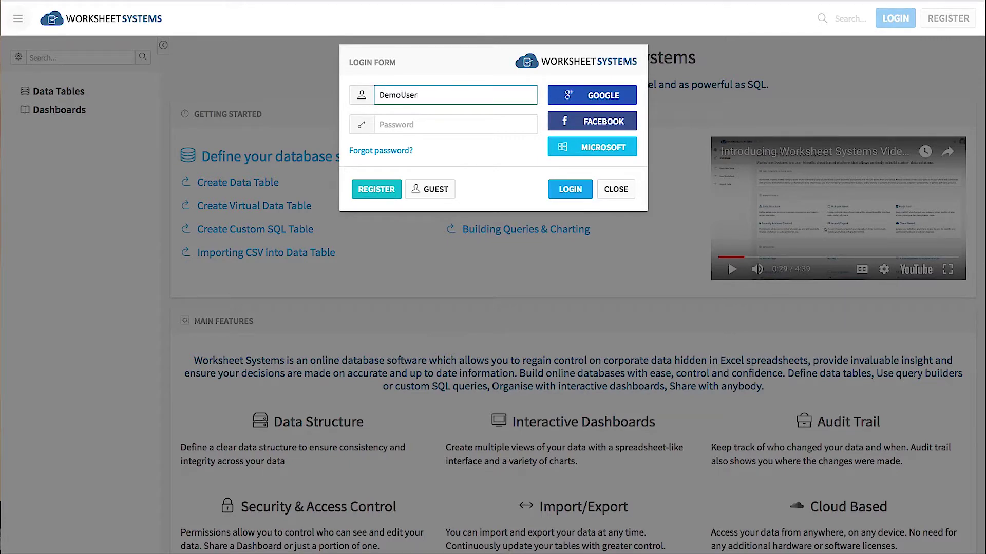
left_click(466, 125)
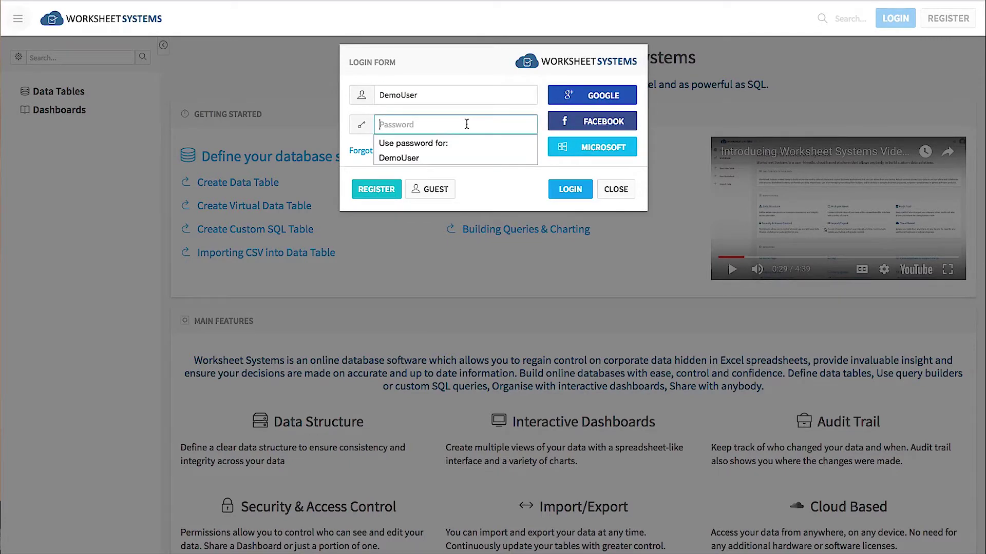
type("demo1")
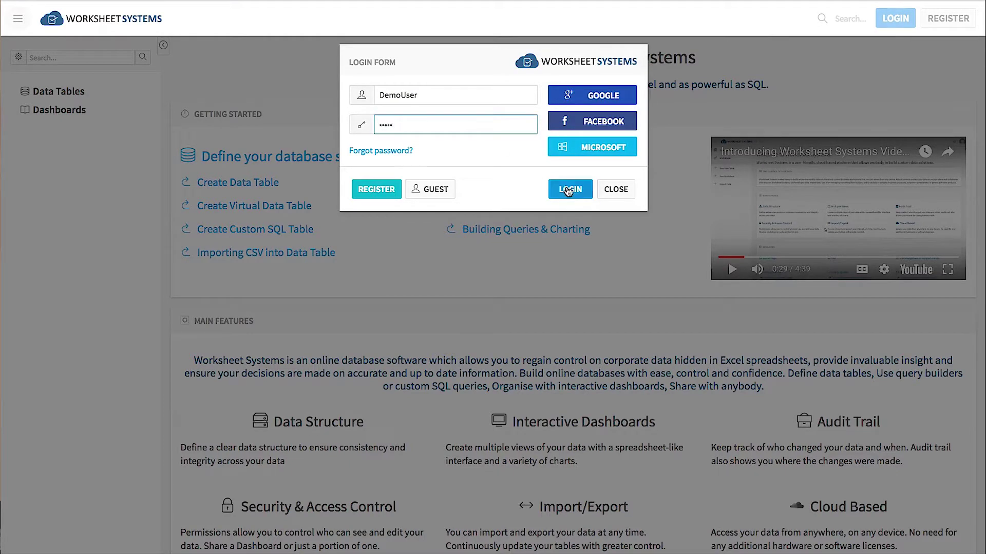
left_click(569, 189)
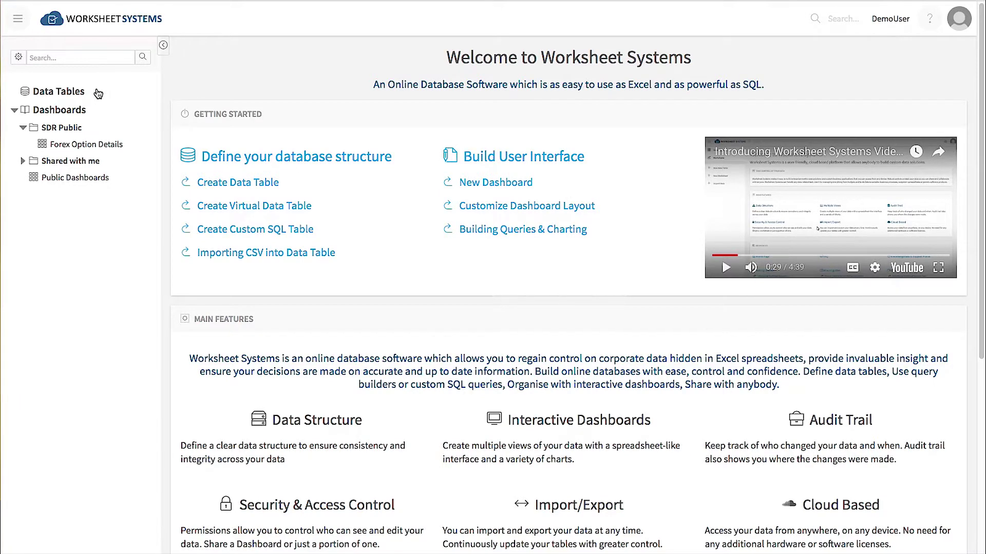
Collapse Dashboards, then create and save a new blank data table, BlankTable1.
left_click(14, 112)
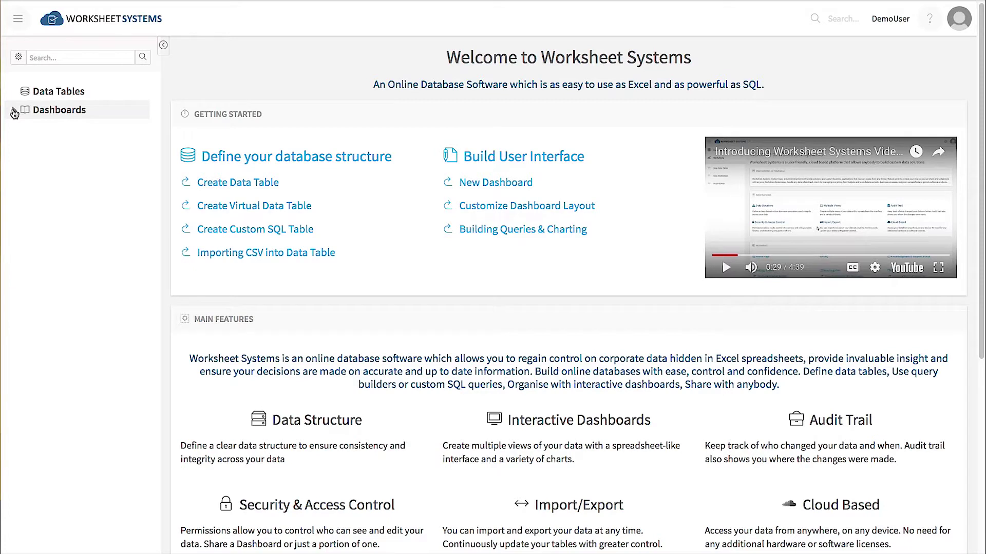
left_click(18, 19)
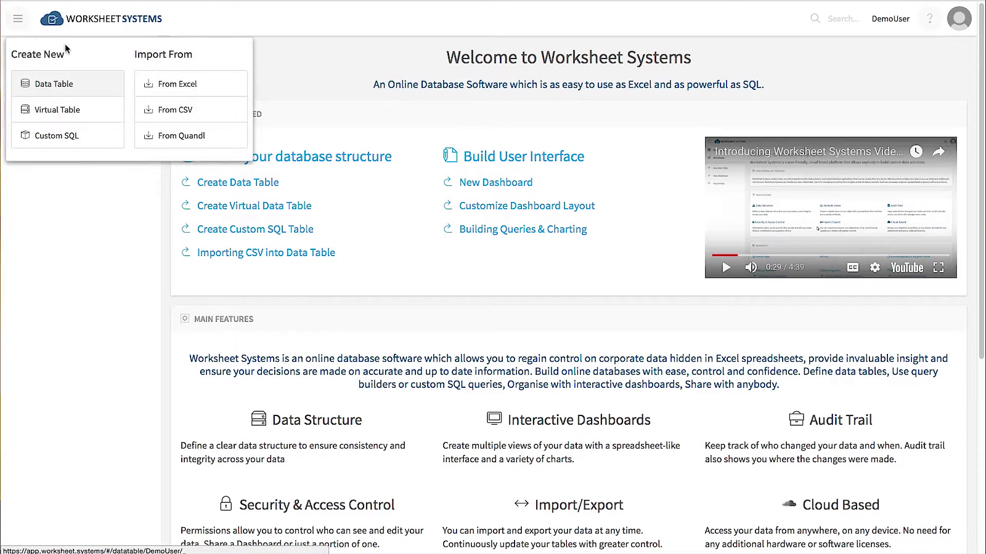
left_click(61, 85)
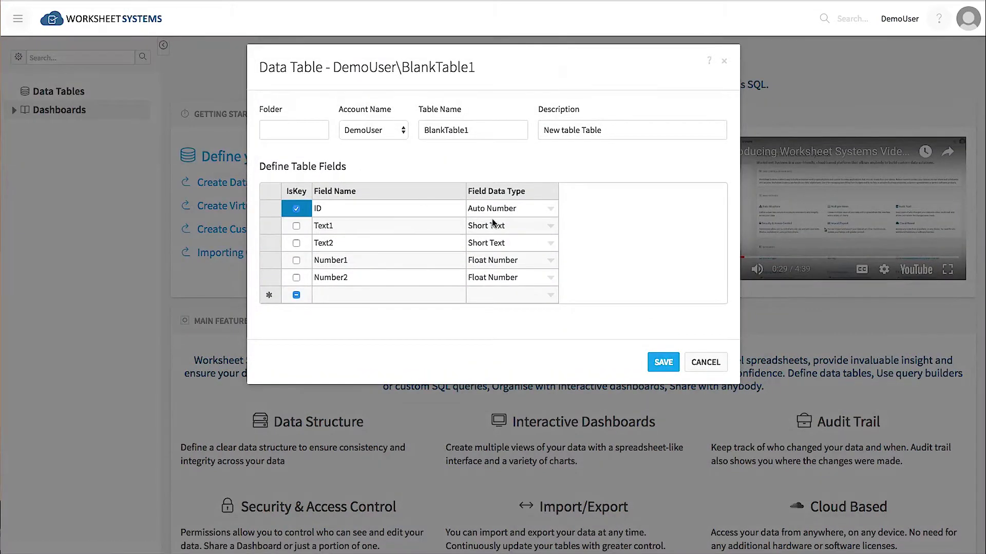
left_click(662, 362)
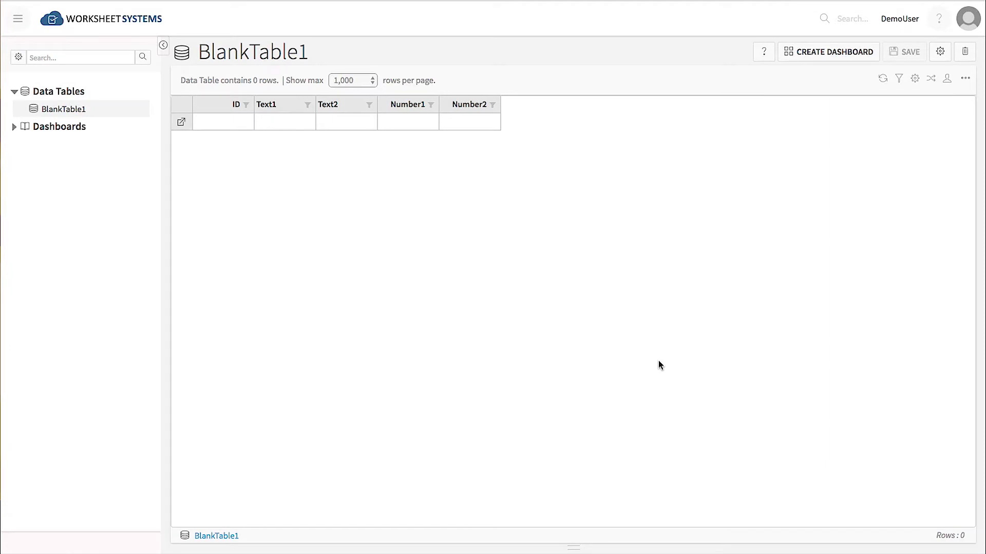
Enter 'Text here' in the Text1 cells of the first two rows.
left_click(283, 123)
type("Text here")
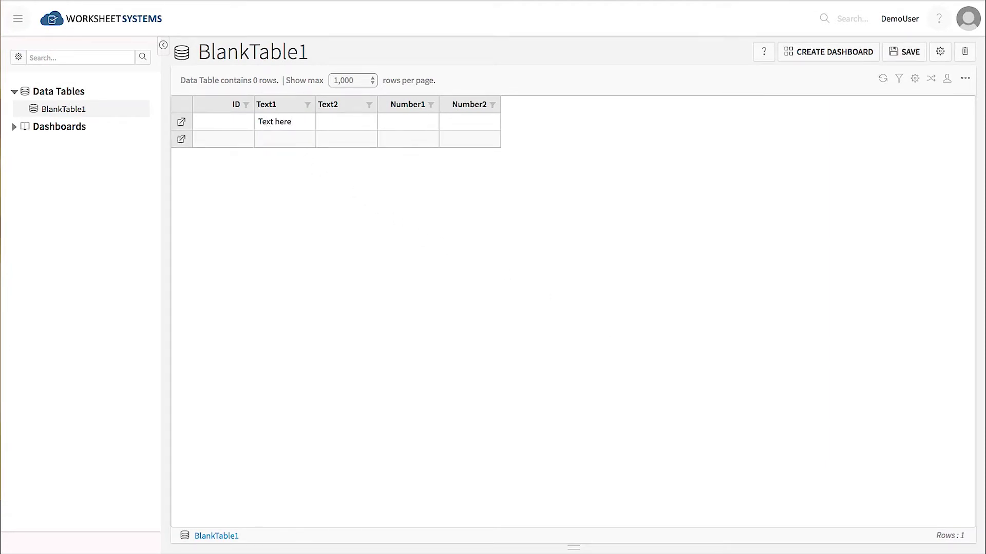
key("Return")
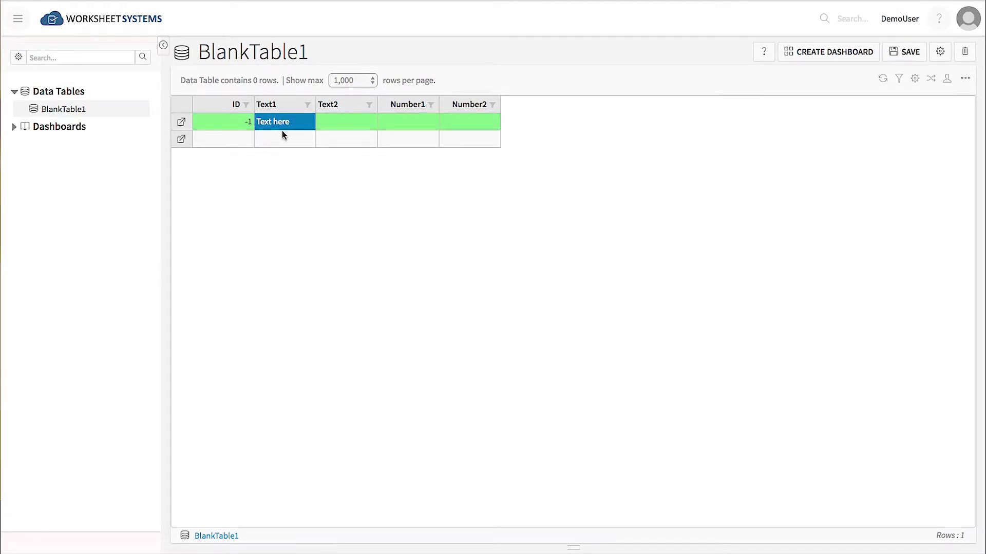
left_click(281, 133)
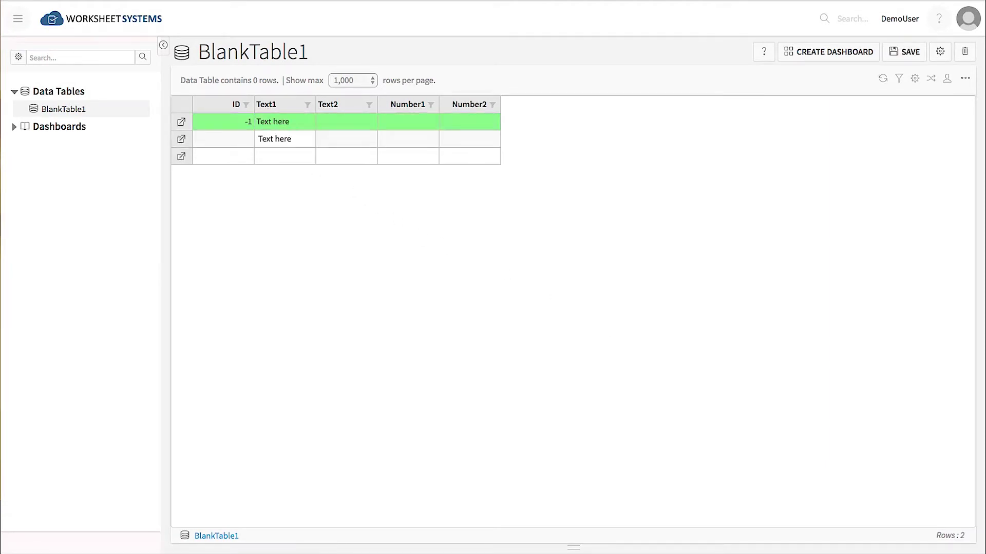
left_click(18, 19)
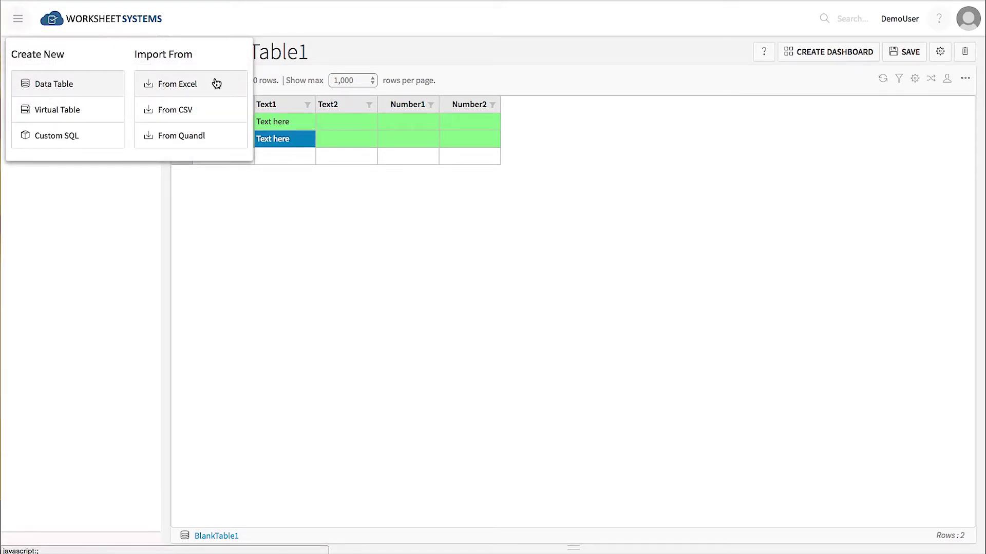
Import SampleSuperstoreSales.csv into a new table of 2,086 rows.
left_click(198, 111)
left_click(227, 114)
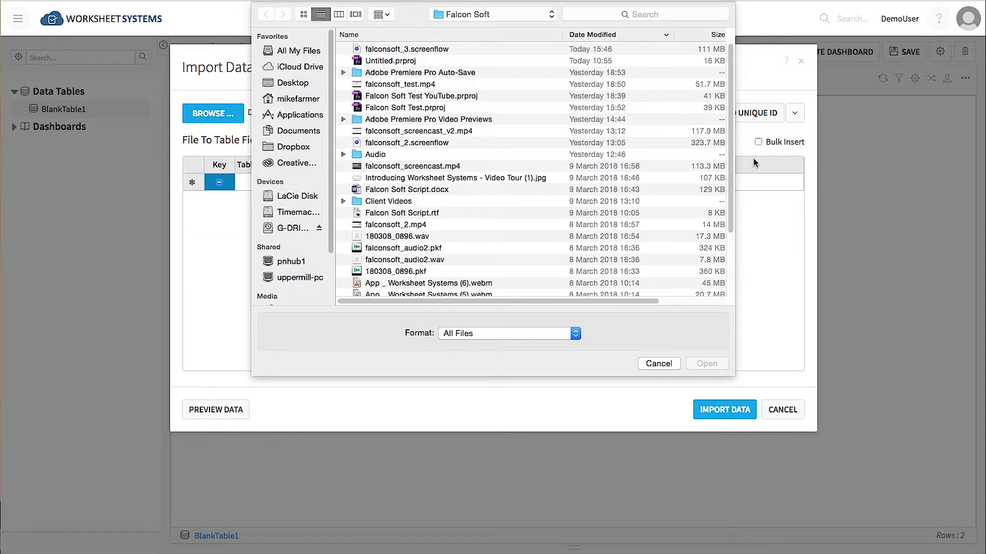
scroll(390, 231, "down", 5)
left_click(359, 290)
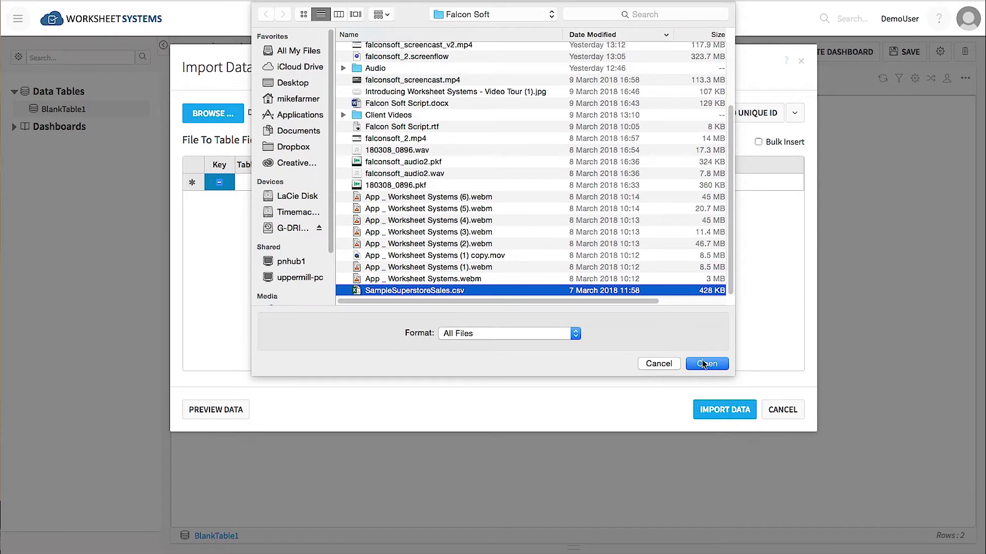
left_click(706, 364)
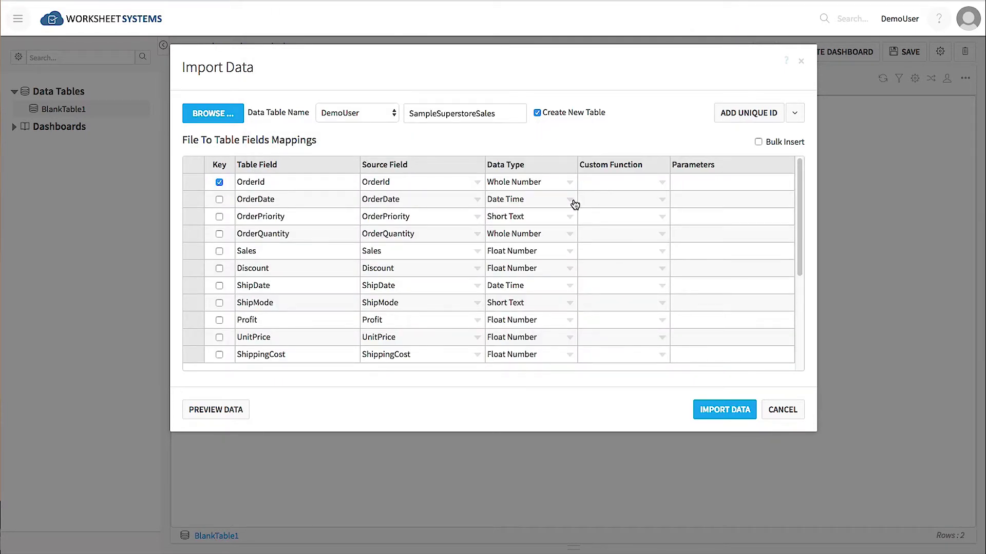
left_click(725, 410)
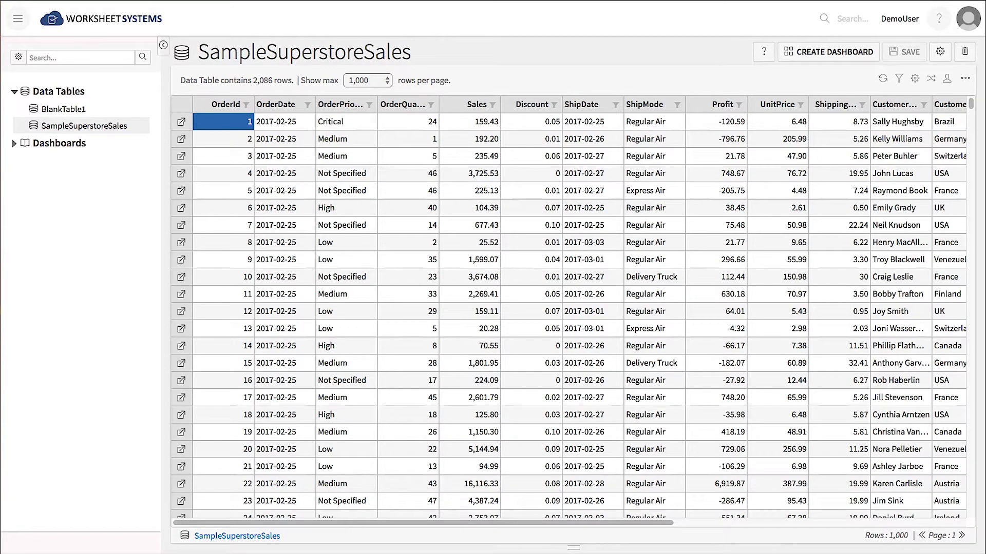
Look through the table's field settings without changes, then widen the OrderPriority column.
left_click(940, 52)
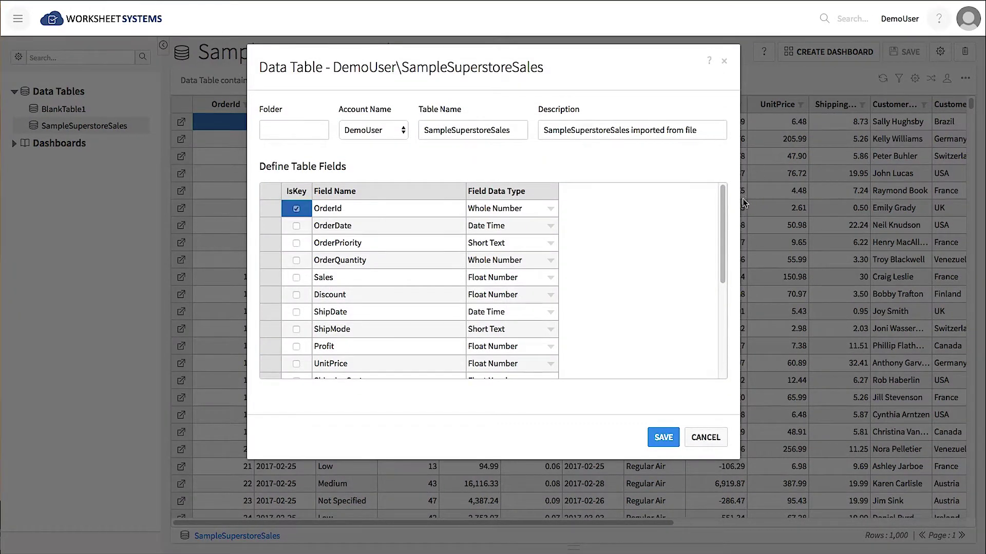
left_click_drag(721, 221, 729, 301)
left_click(716, 437)
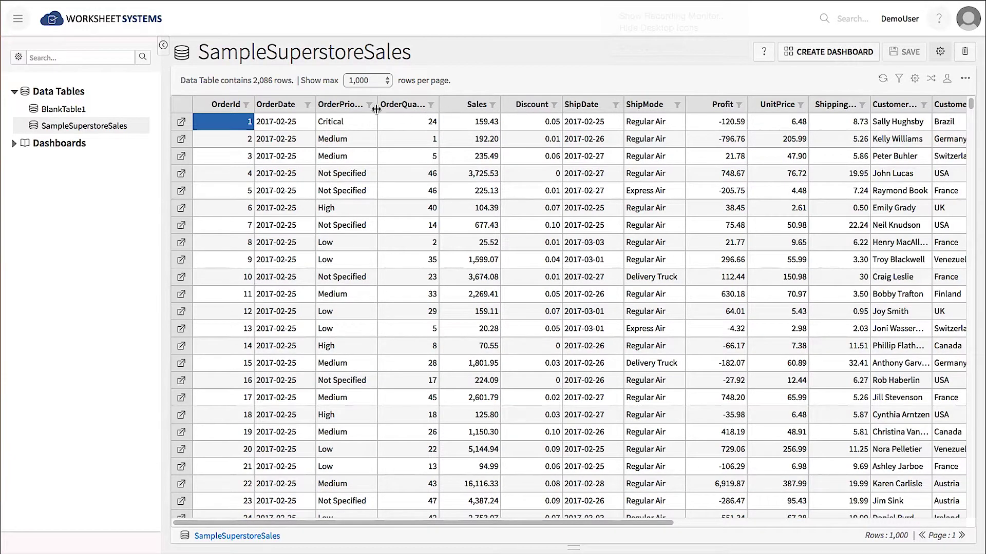
left_click_drag(377, 109, 453, 110)
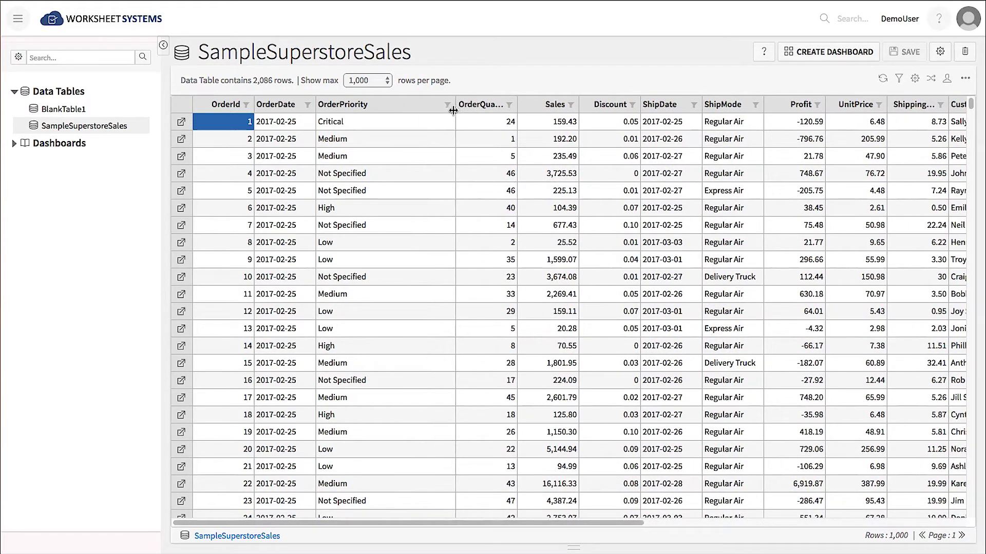
Filter OrderPriority to High and Critical orders.
left_click(449, 106)
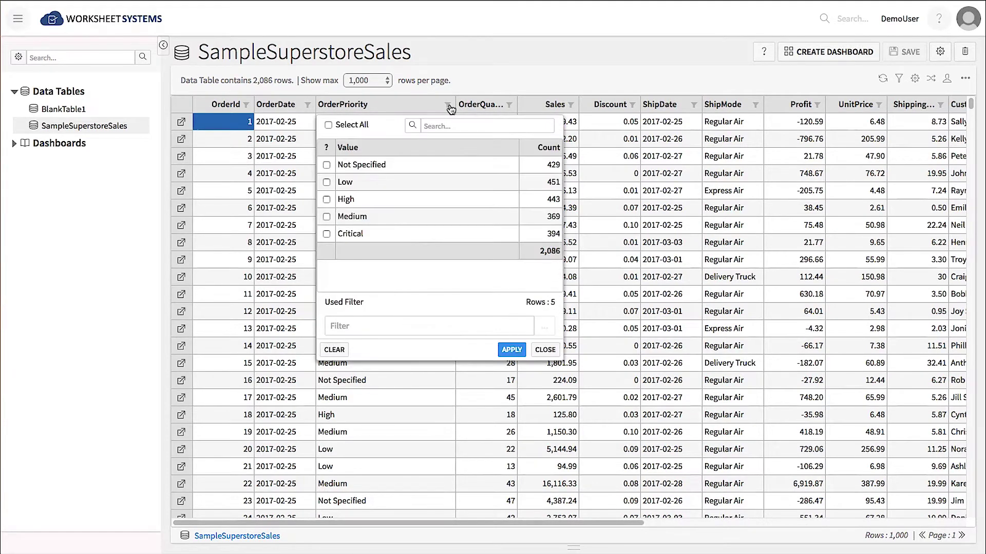
left_click(327, 199)
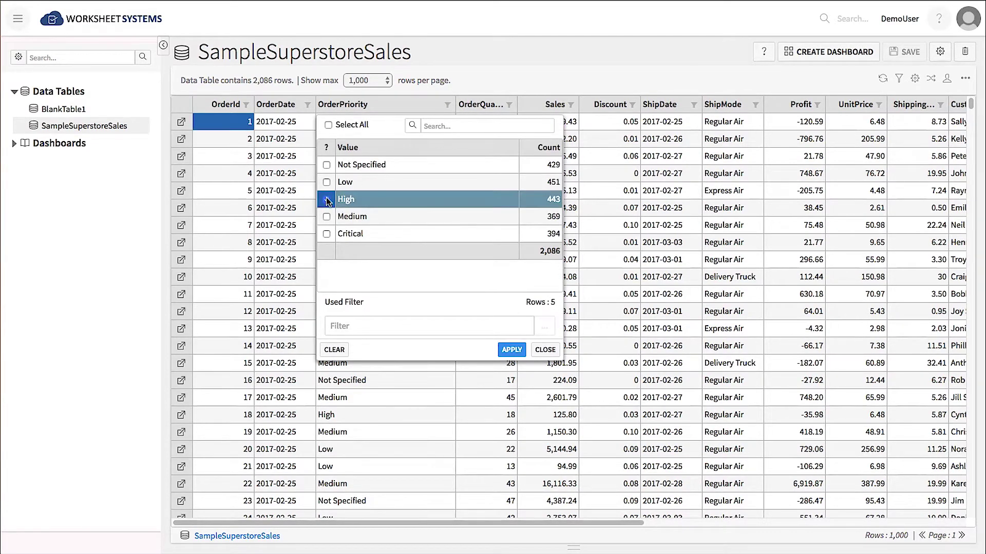
left_click(327, 233)
left_click(511, 350)
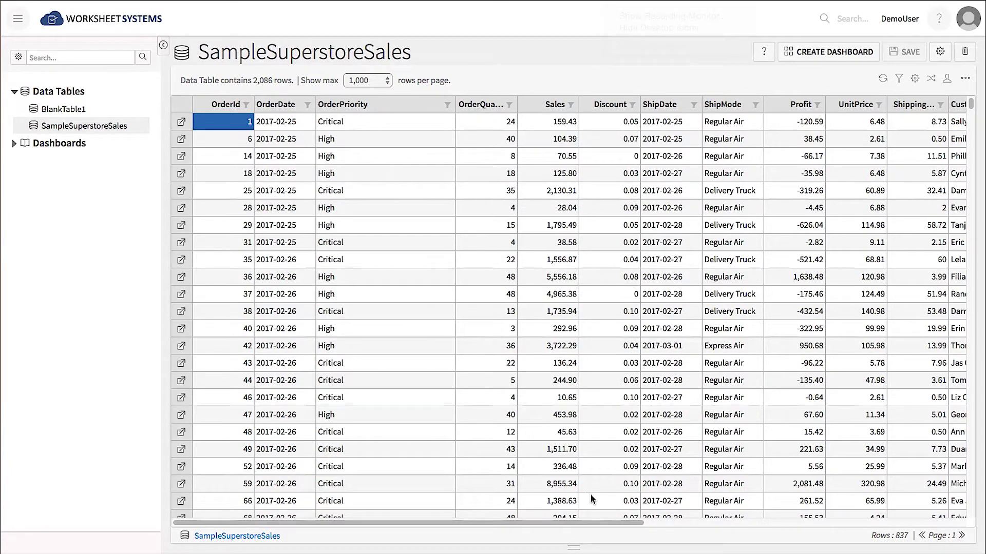
Filter the customer country column to Italy and Brazil.
left_click_drag(619, 521, 732, 521)
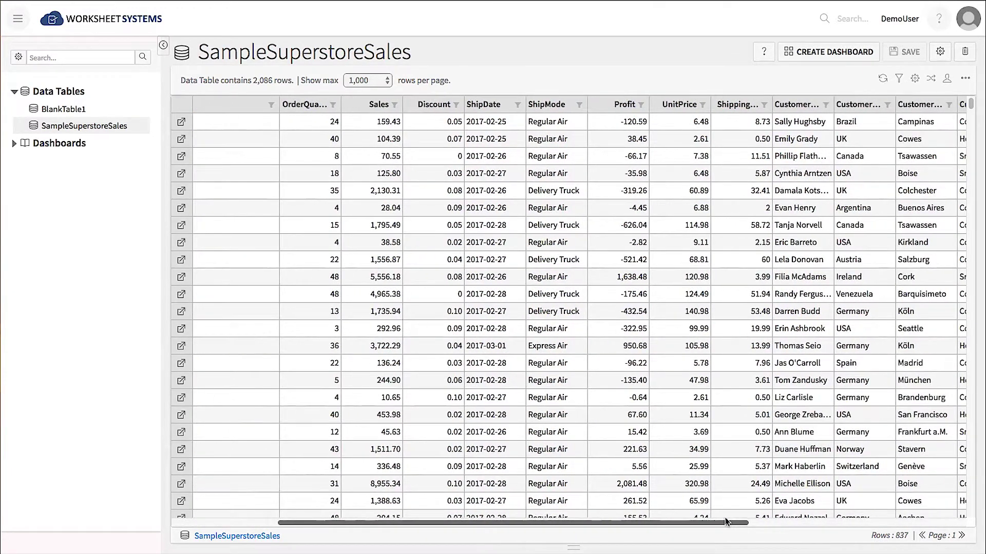
left_click(888, 106)
left_click(749, 199)
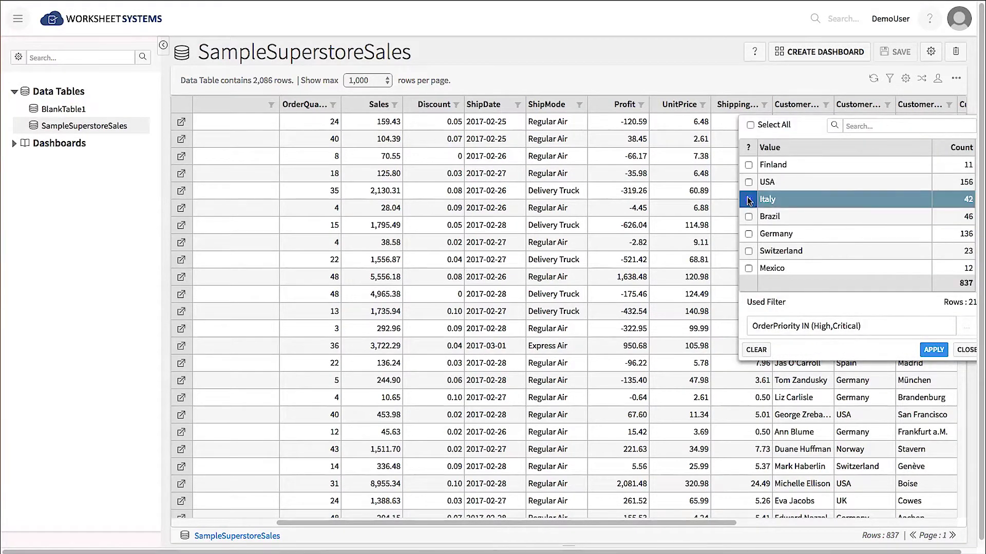
left_click(748, 216)
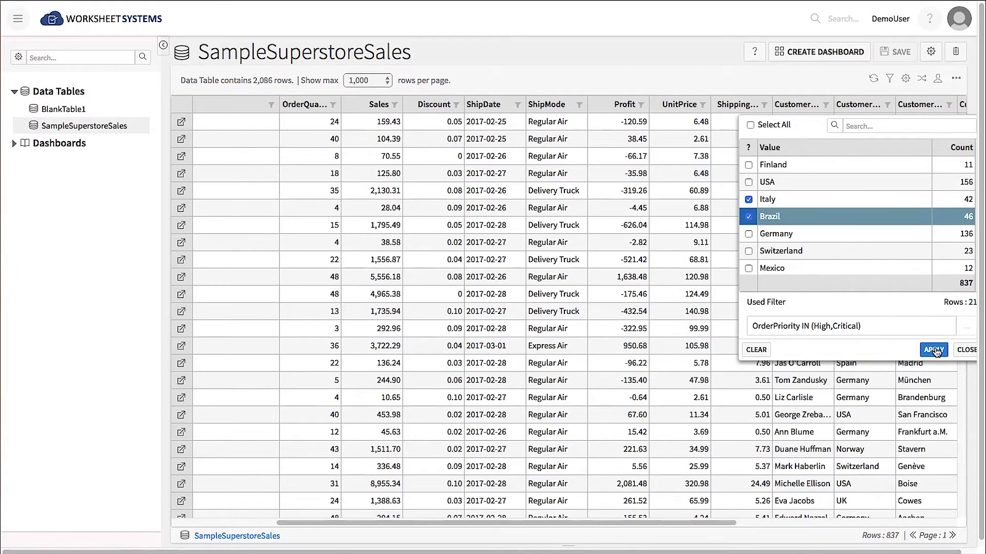
left_click(933, 350)
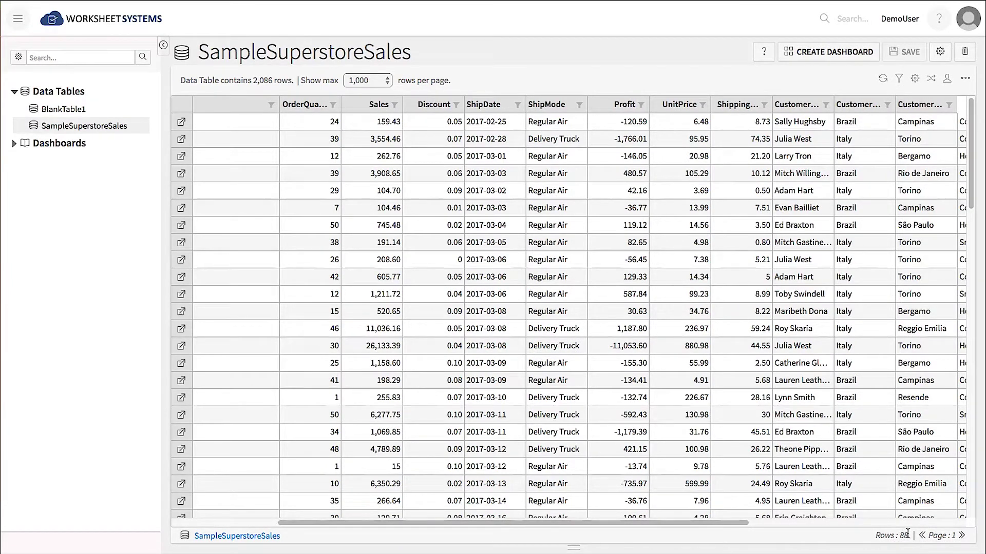
Clear all filter conditions so every row shows again.
left_click(900, 80)
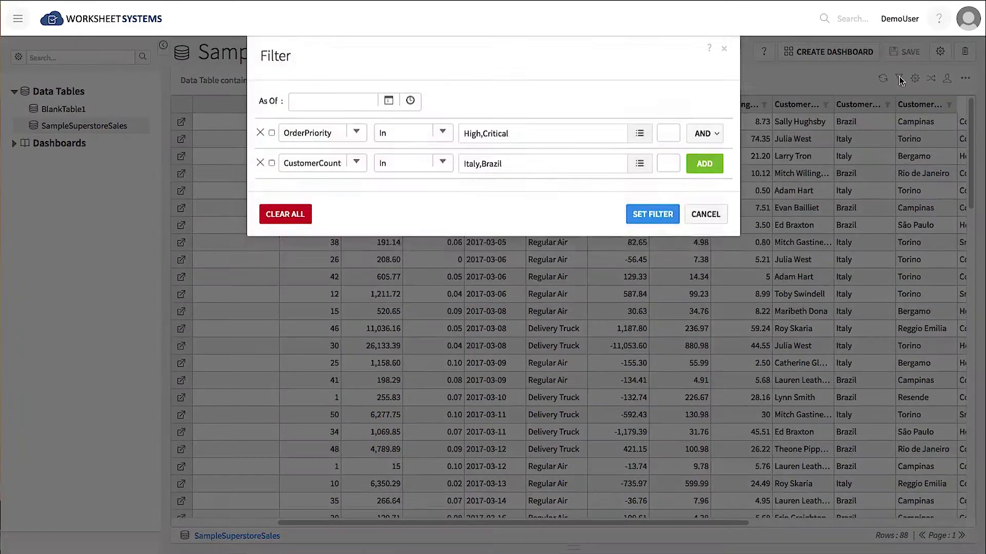
left_click(290, 229)
left_click(651, 197)
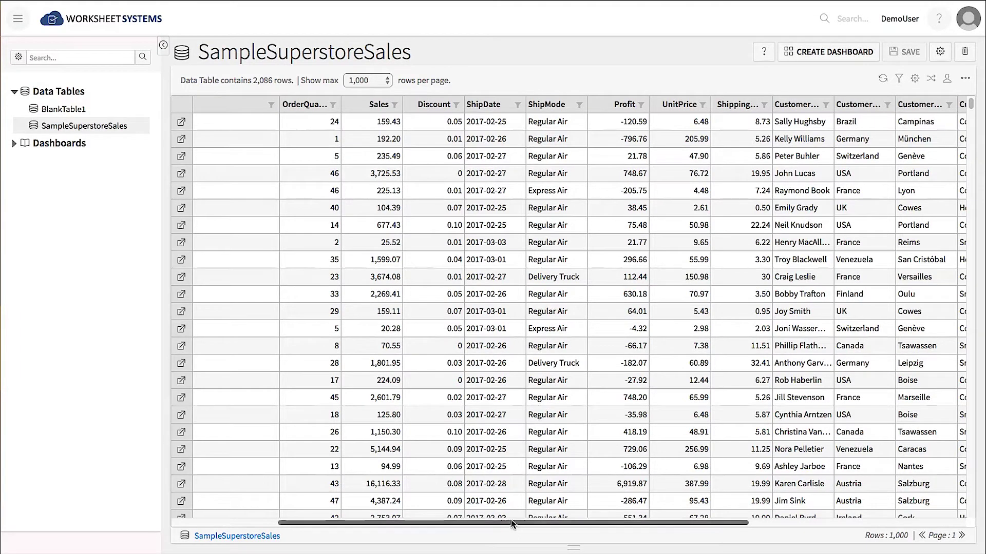
Move ShipDate next to OrderDate and format it as dd/MM/yyyy.
left_click_drag(510, 523, 407, 522)
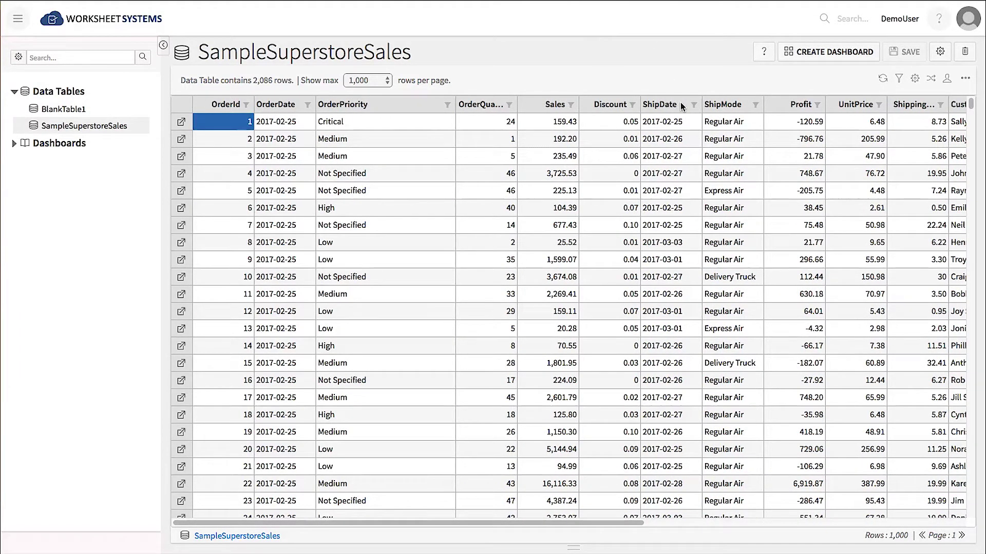
left_click_drag(680, 102, 352, 105)
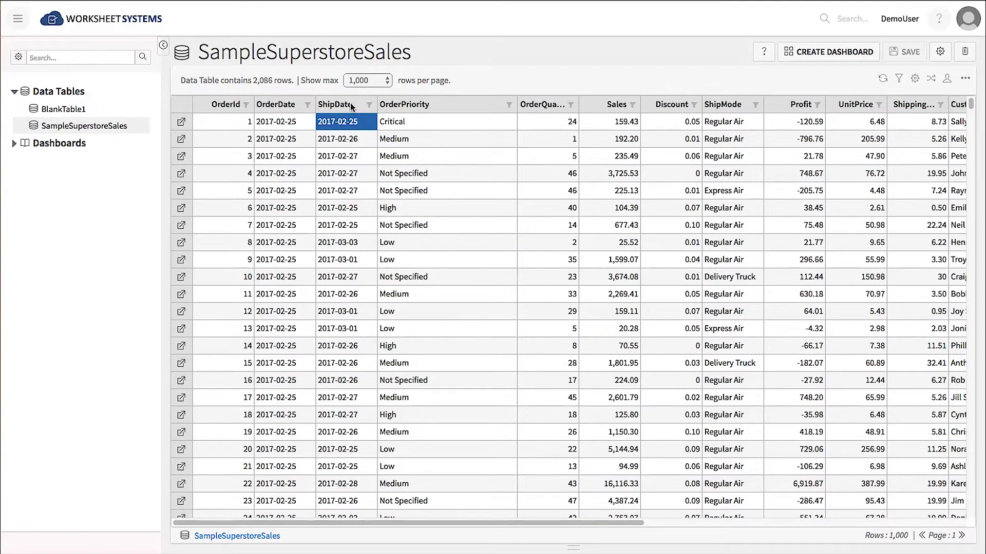
right_click(353, 121)
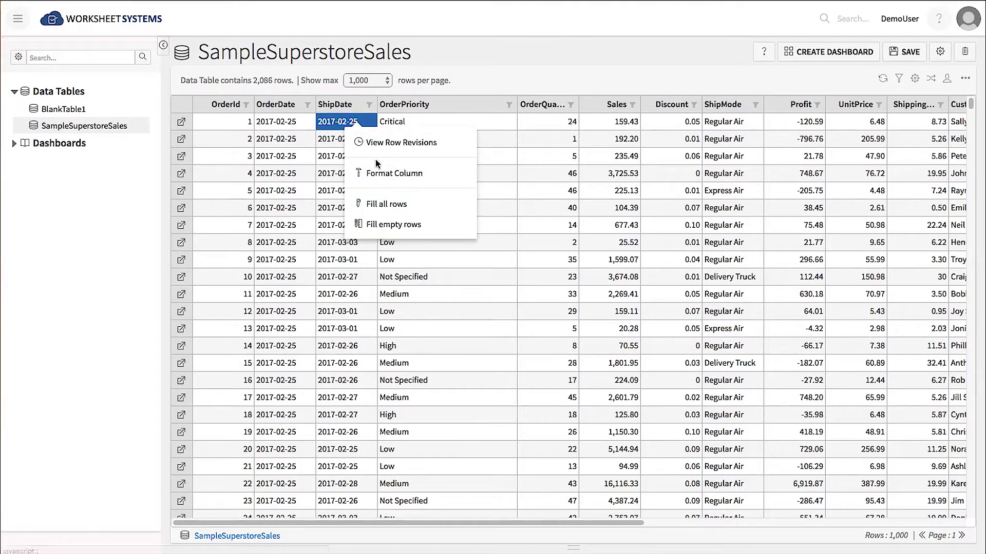
left_click(382, 175)
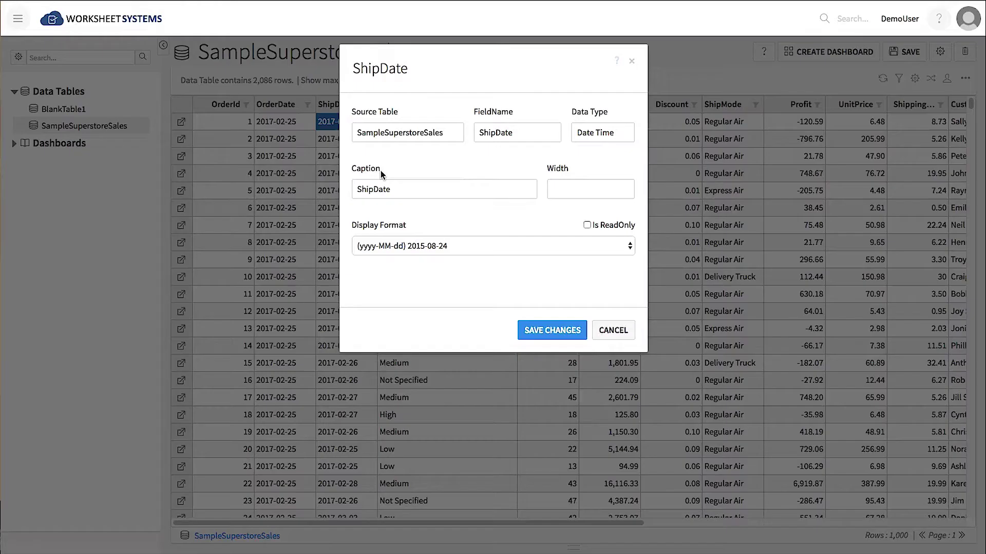
left_click(628, 246)
left_click(593, 224)
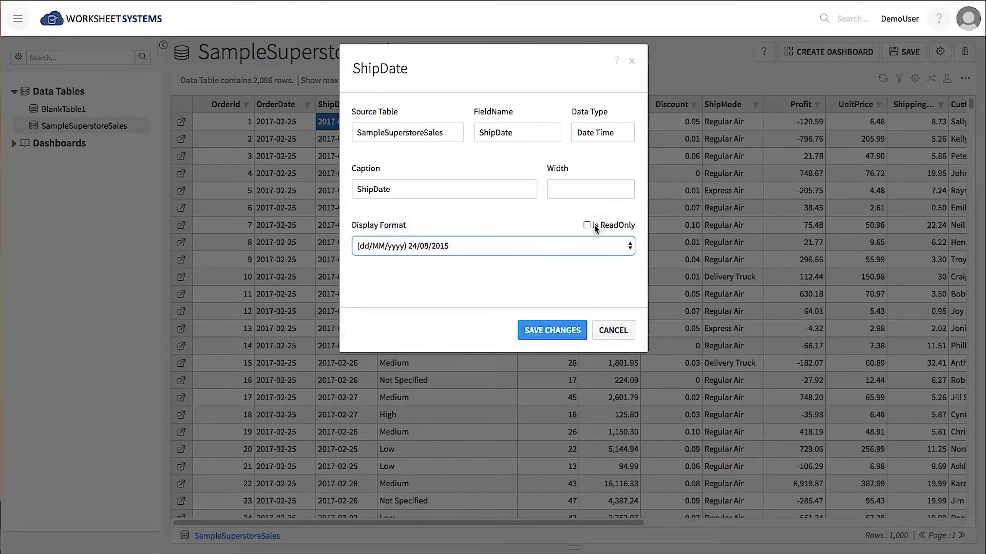
left_click(563, 331)
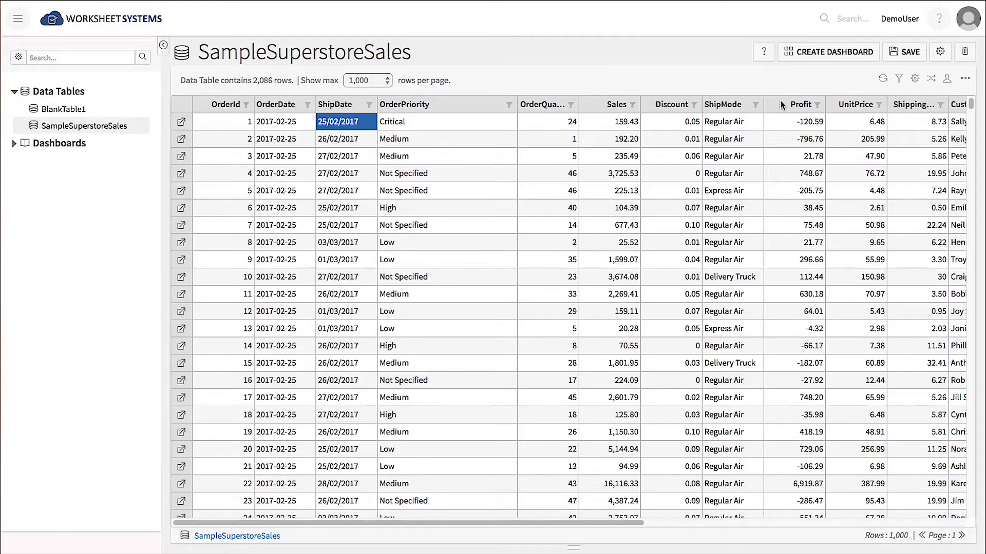
Sort and move Profit after Sales, formatted as $1,234 with a Sum footer.
left_click(780, 105)
left_click_drag(781, 105, 655, 104)
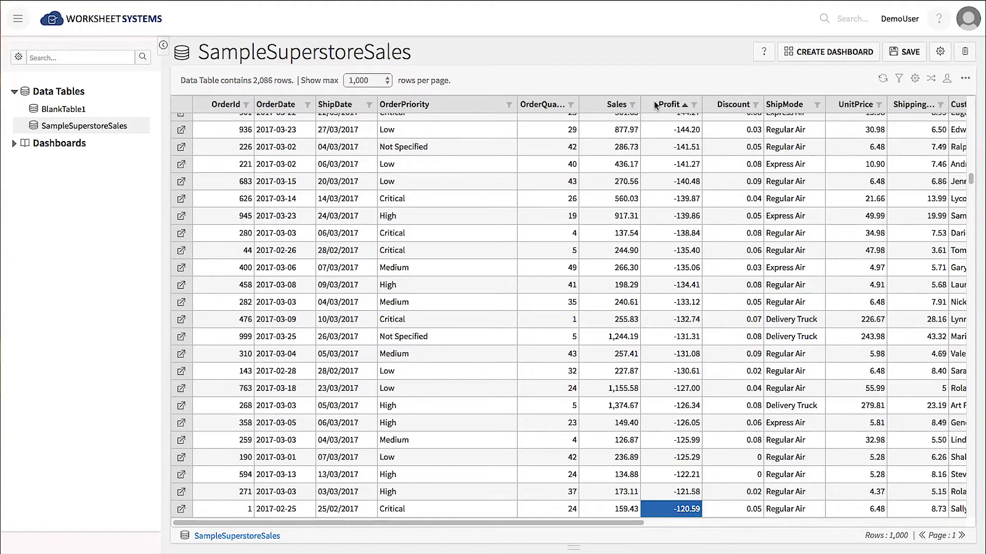
right_click(661, 147)
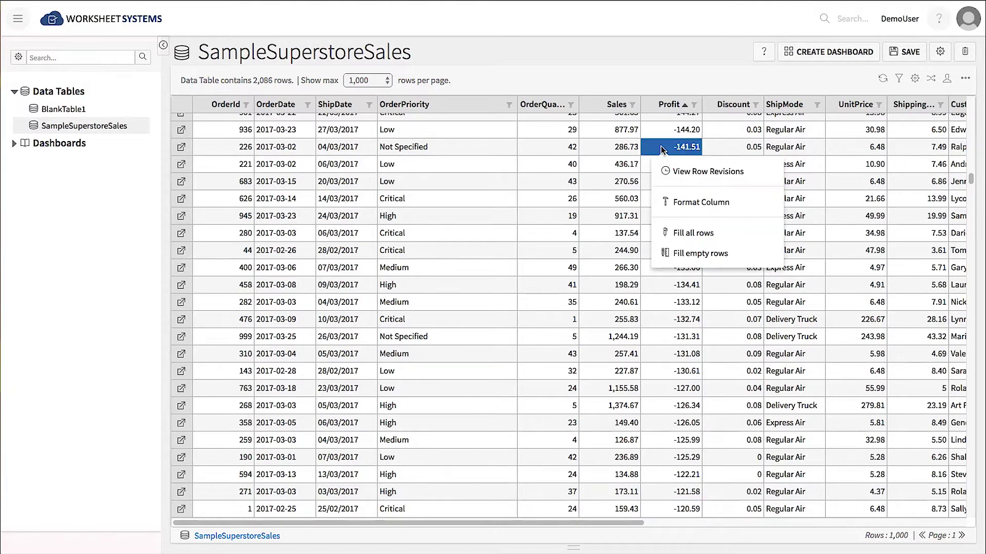
left_click(701, 202)
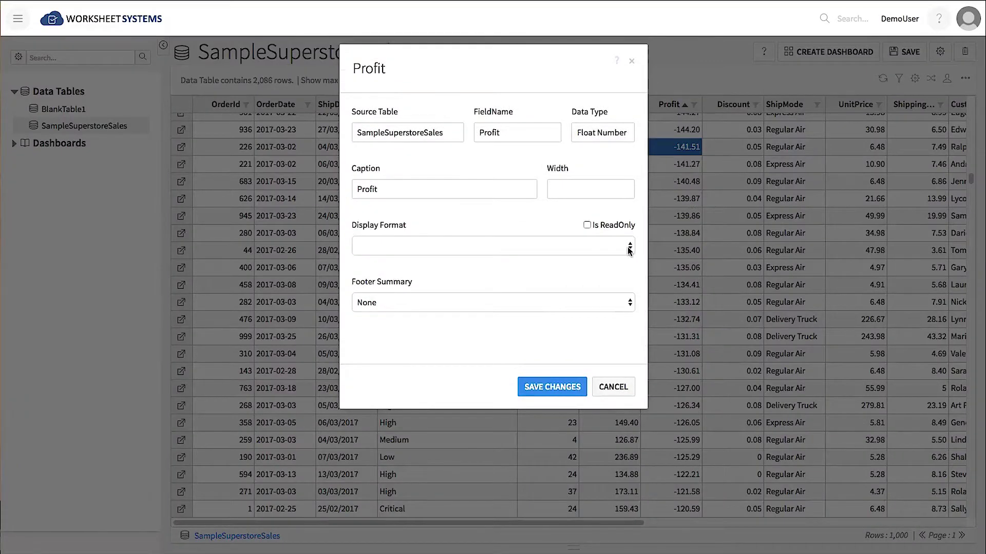
left_click(630, 247)
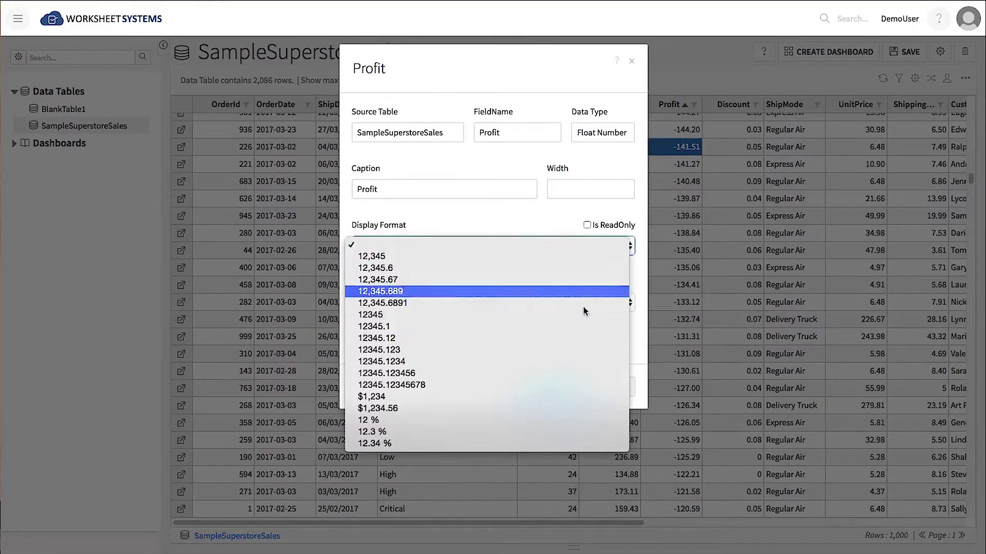
left_click(565, 397)
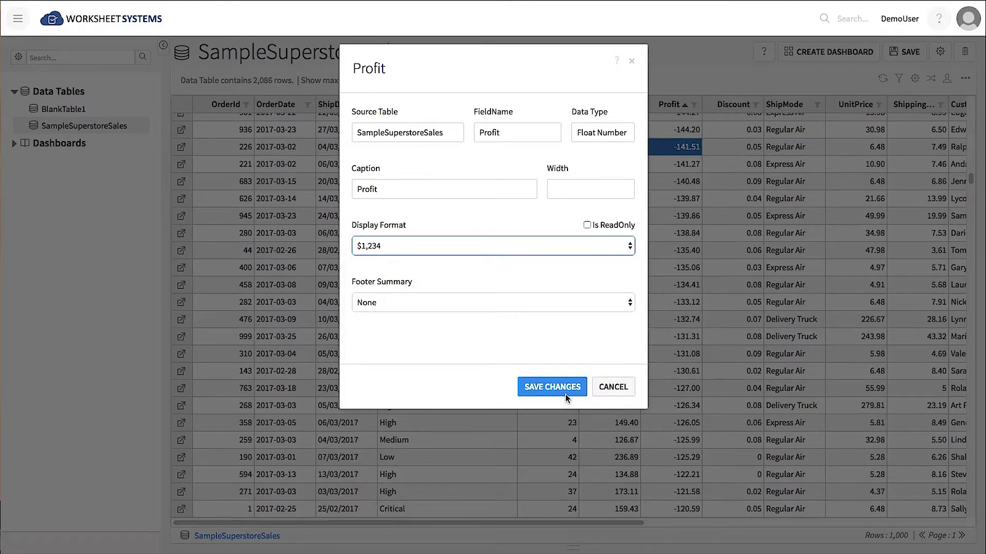
left_click(628, 304)
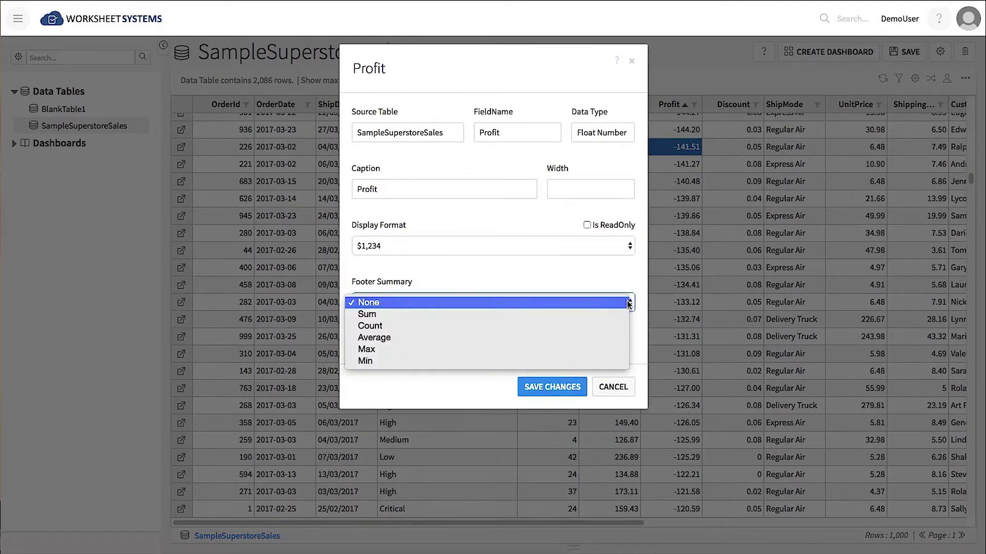
left_click(618, 311)
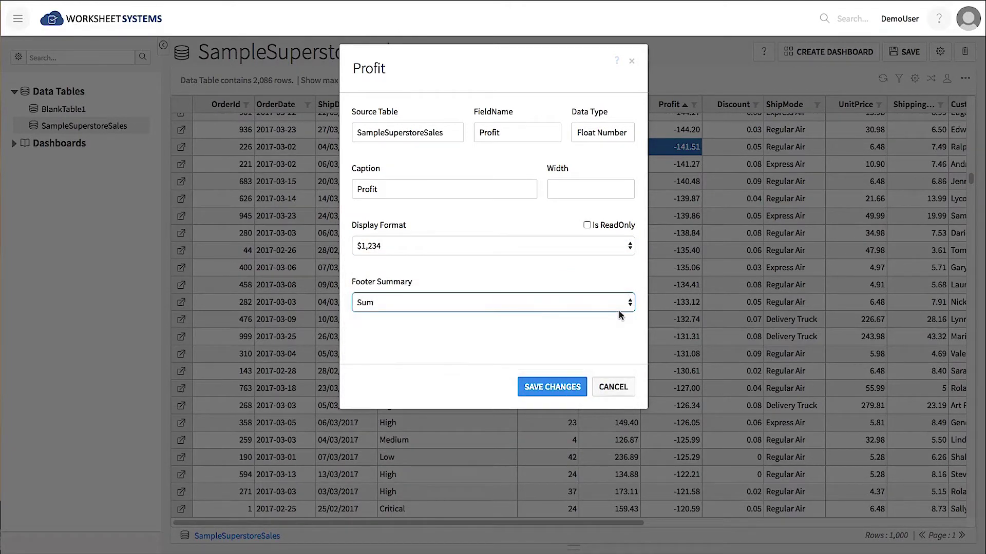
left_click(568, 386)
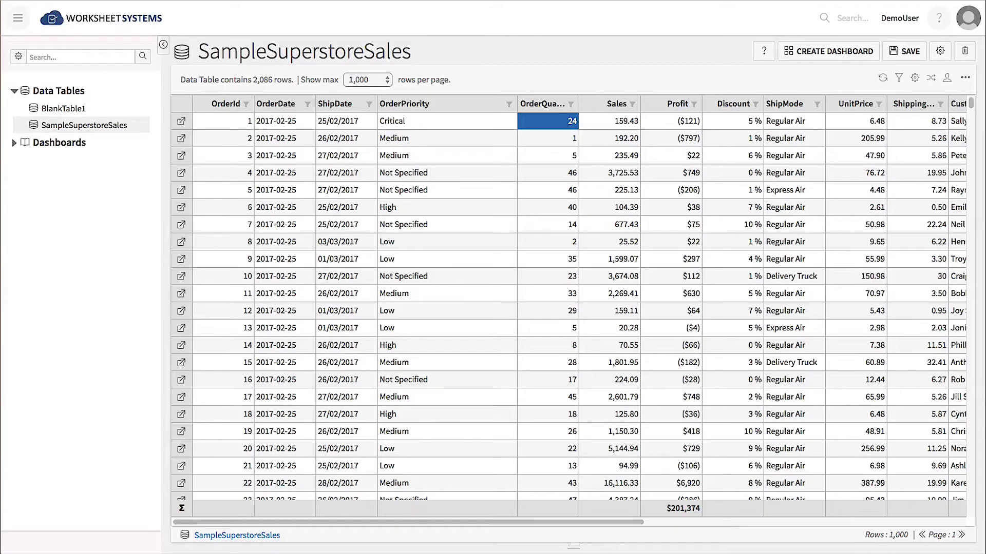
Edit the Profit cells of rows 10 and 11 to 200 and 1000, then save.
left_click(693, 277)
double_click(693, 276)
type("2")
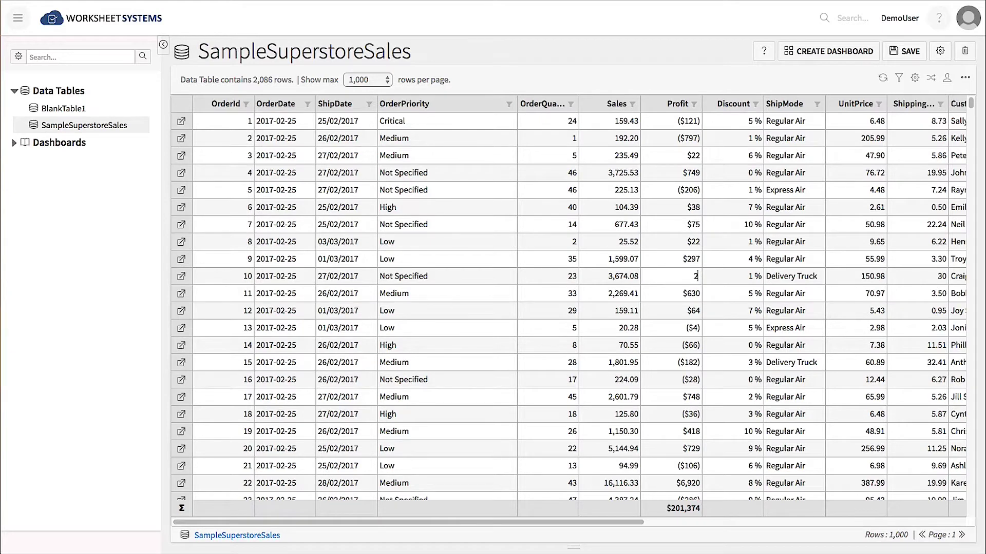
type("00")
double_click(689, 292)
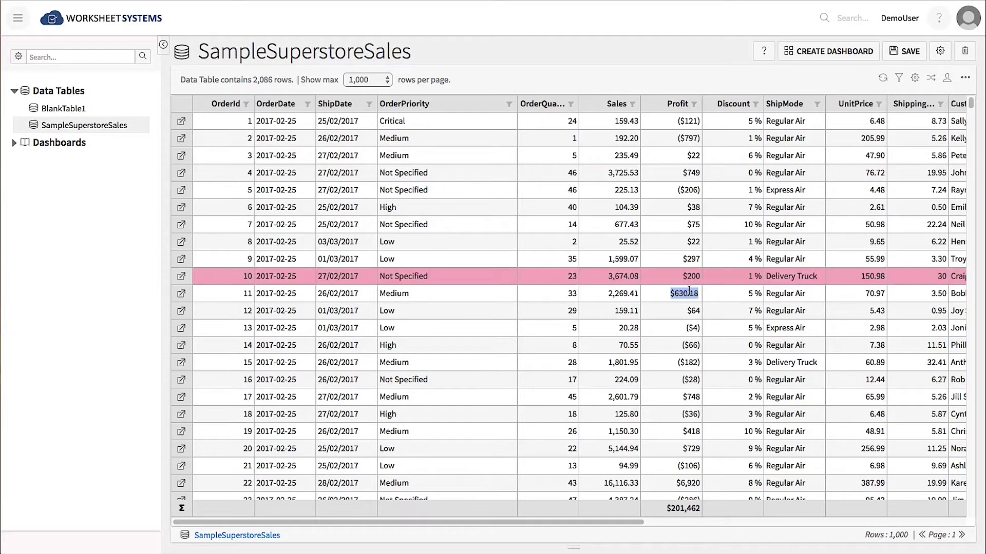
type("1000")
key("Return")
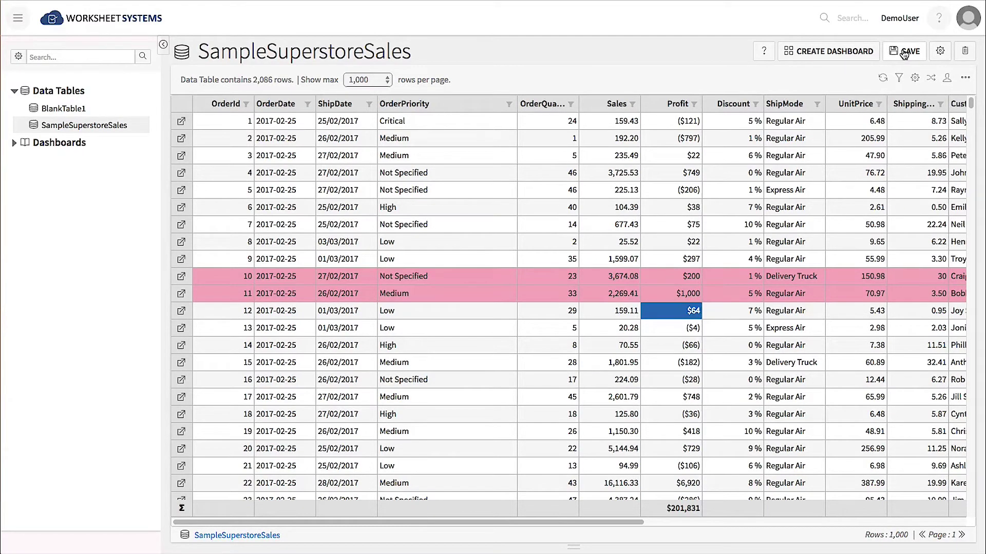
left_click(904, 53)
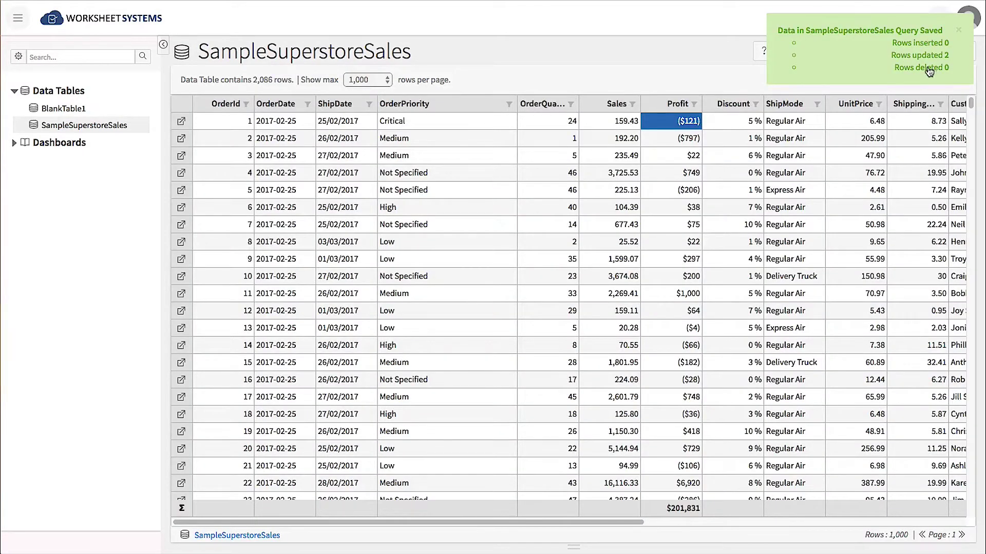
right_click(688, 278)
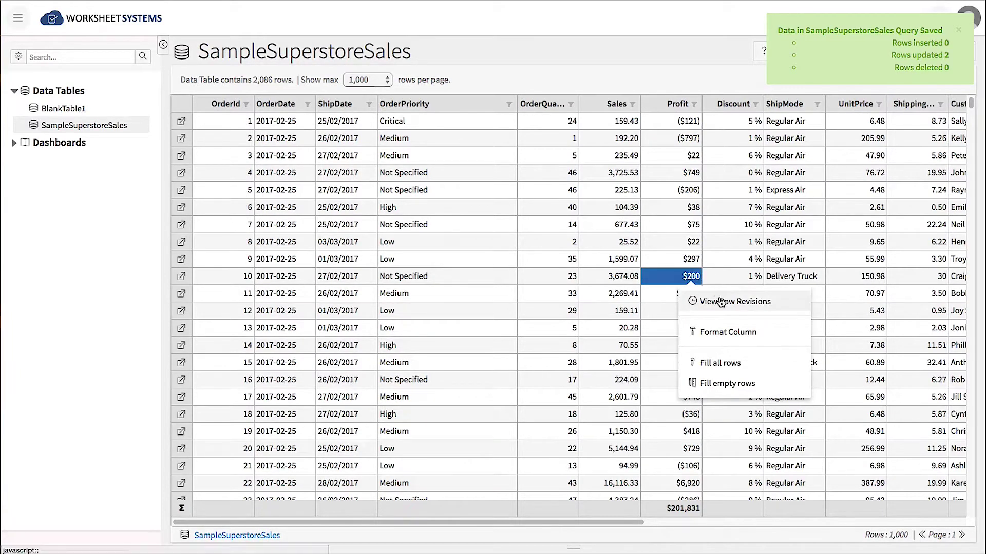
left_click(719, 299)
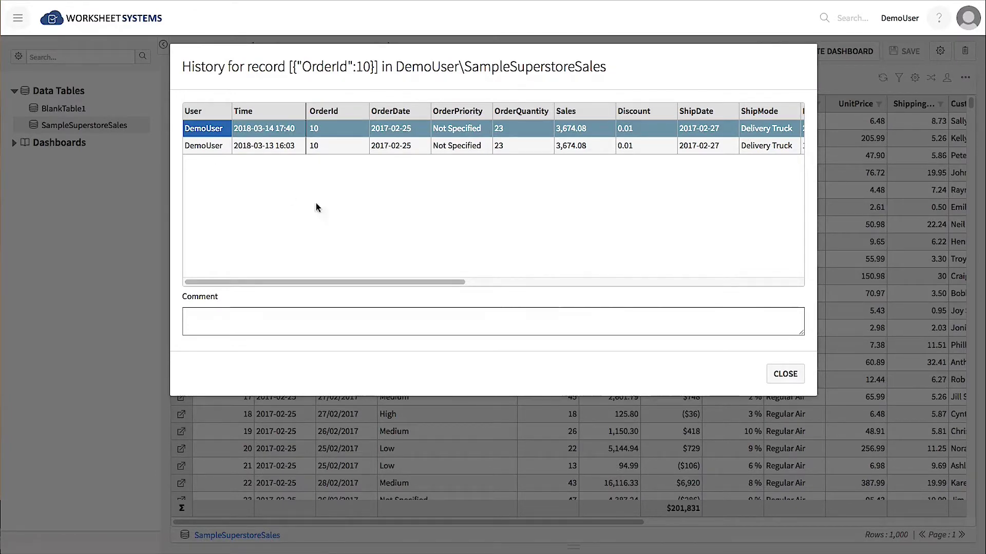
left_click(785, 375)
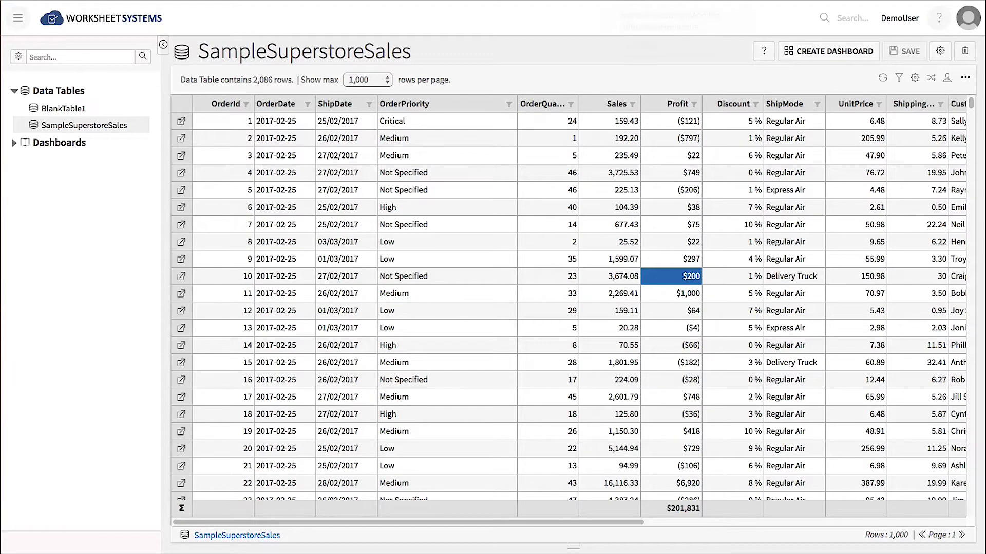
left_click(899, 78)
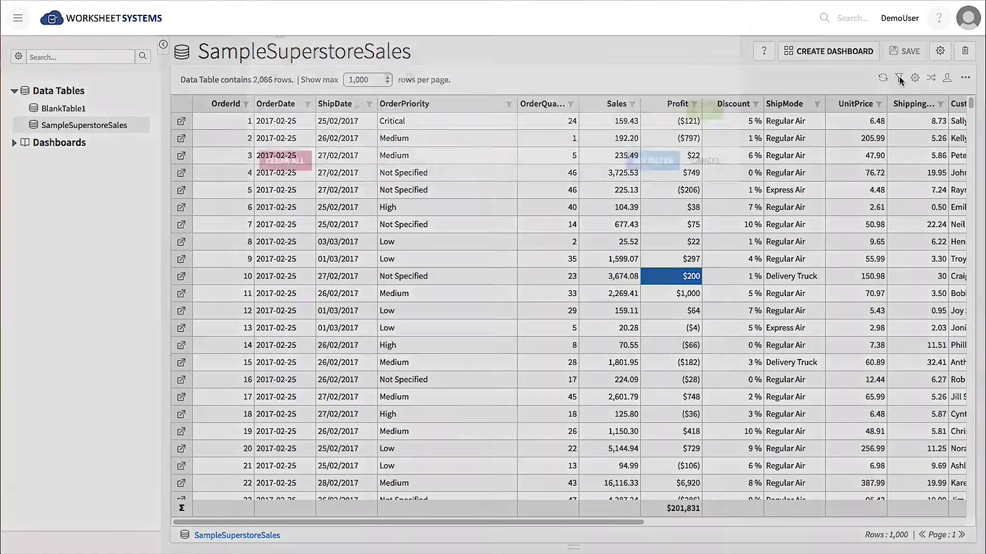
left_click(410, 113)
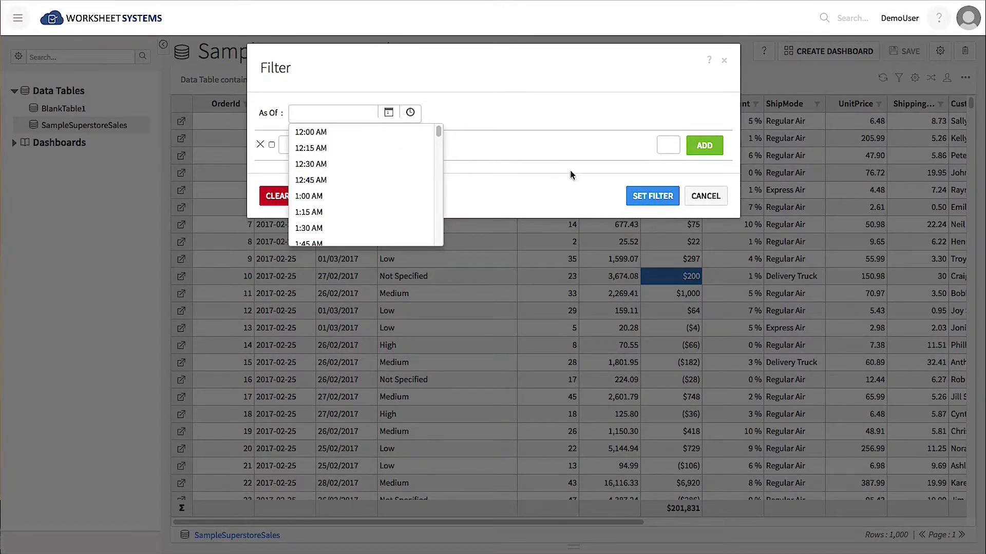
left_click(706, 197)
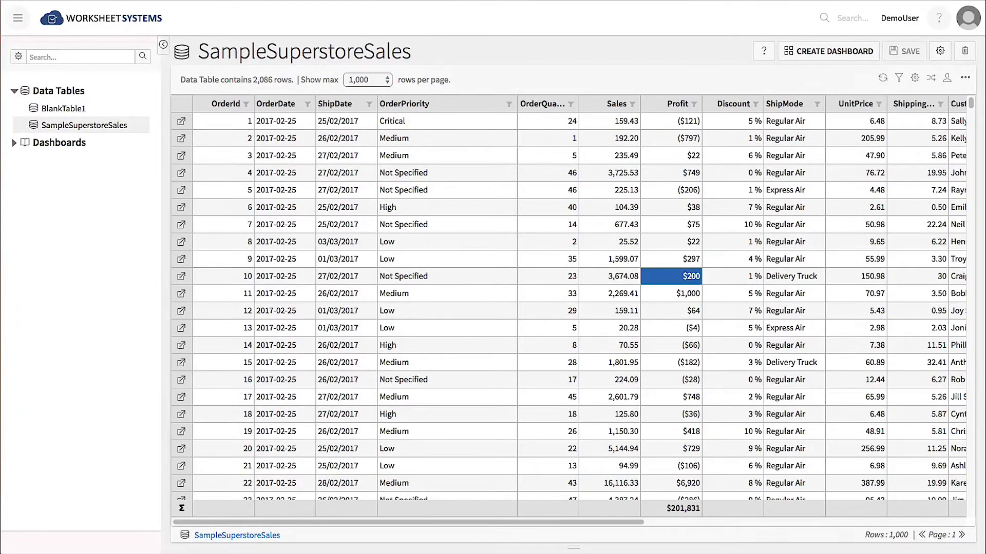
Load SampleSuperstoreSales.csv into a CSV import.
left_click(18, 21)
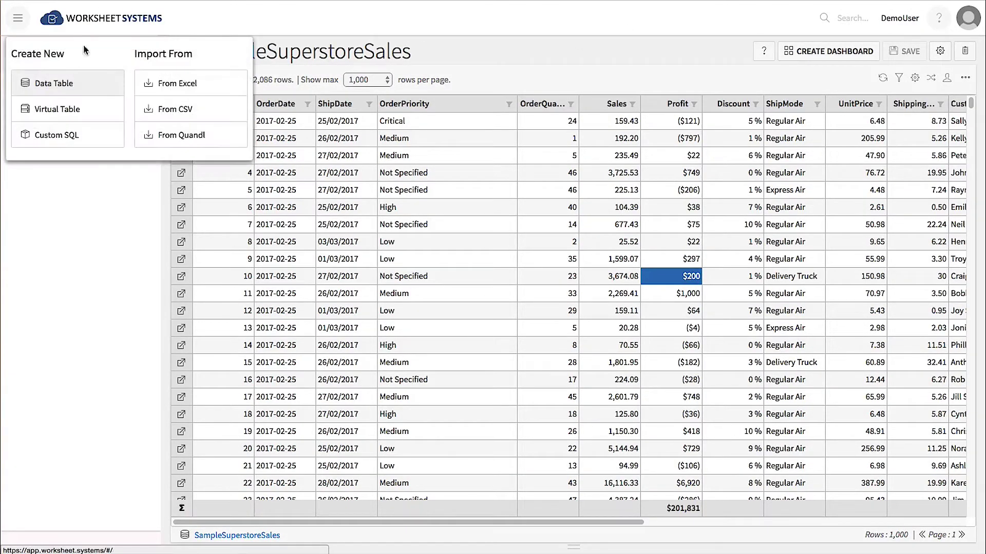
left_click(165, 106)
left_click(206, 122)
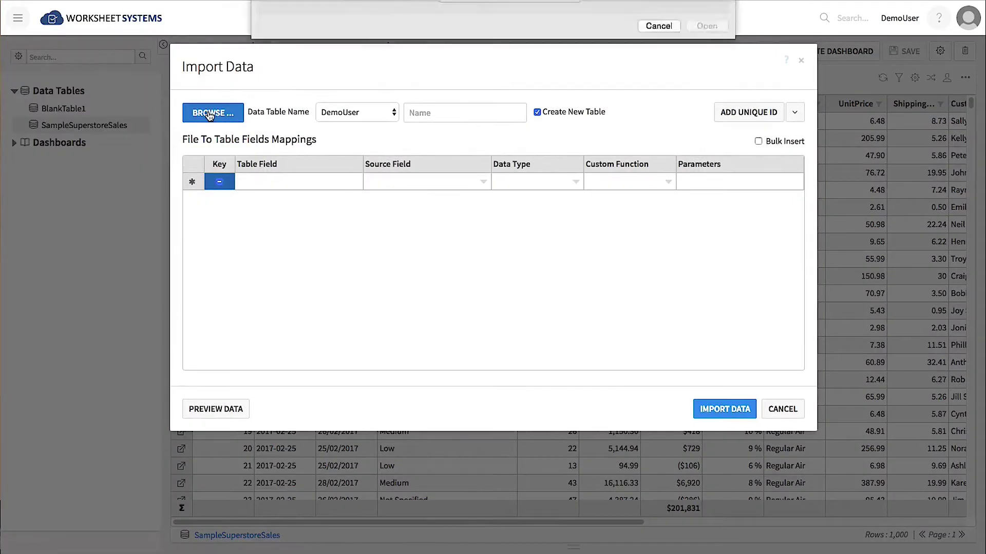
left_click(461, 291)
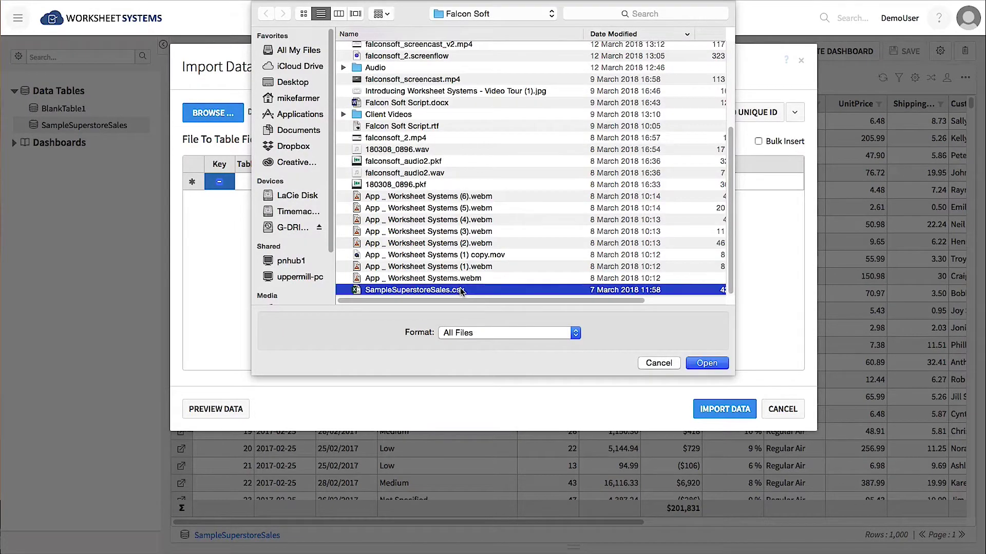
left_click(707, 363)
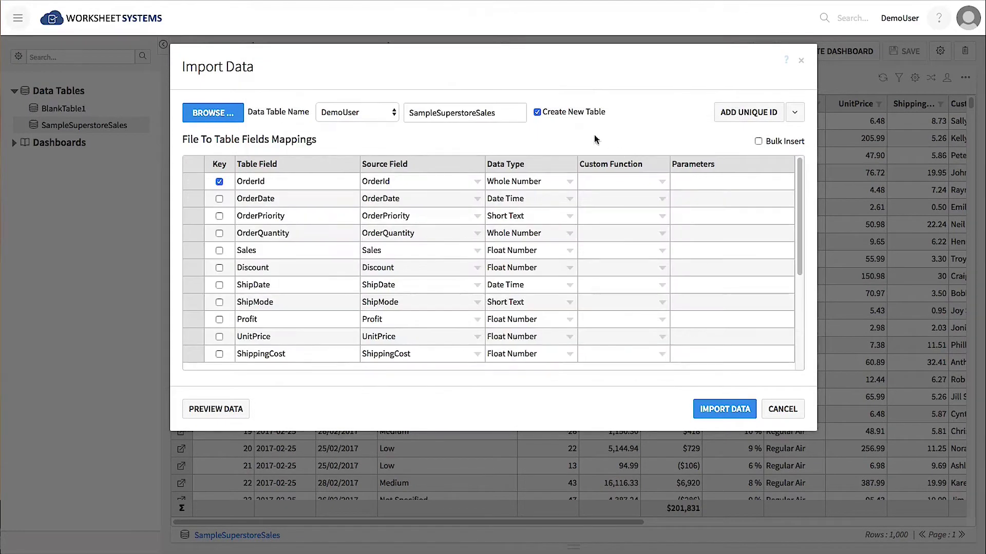
Import it into the existing SampleSuperstoreSales table rather than a new one.
left_click(537, 112)
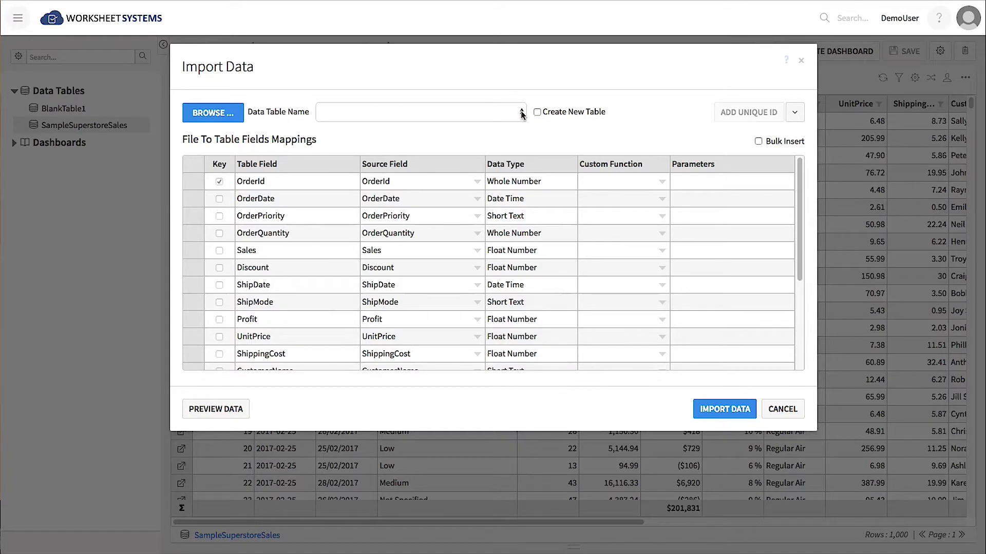
left_click(521, 113)
left_click(485, 134)
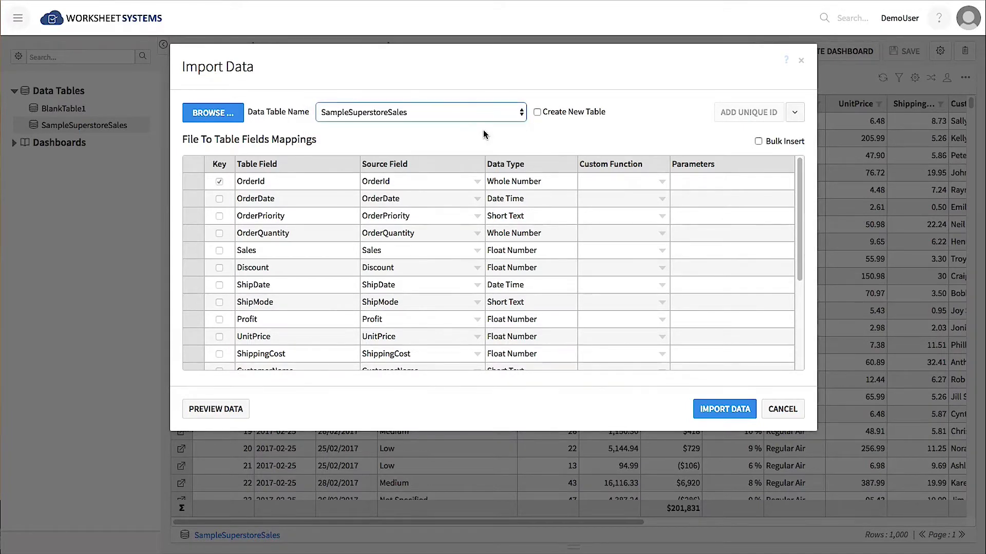
left_click(713, 406)
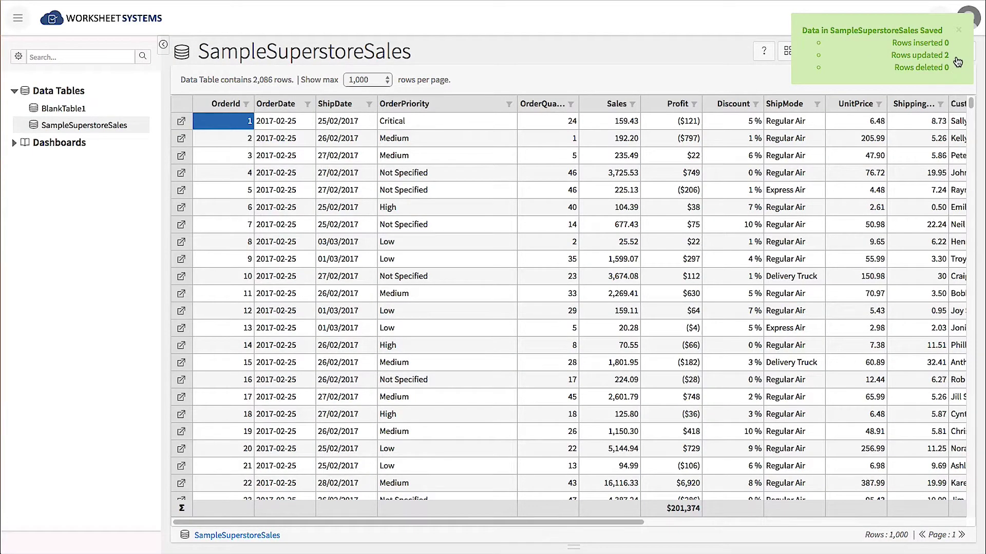
left_click(671, 276)
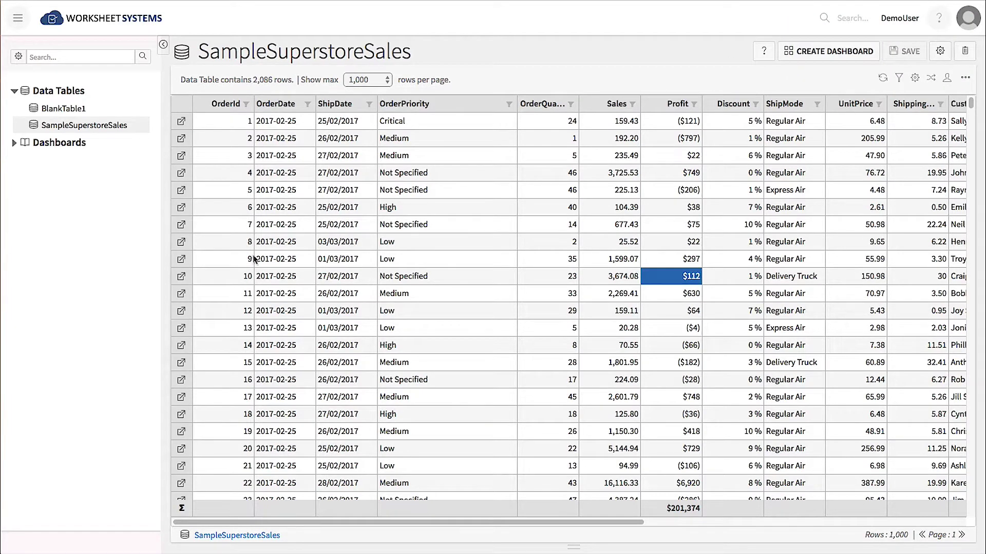
left_click_drag(216, 277, 681, 291)
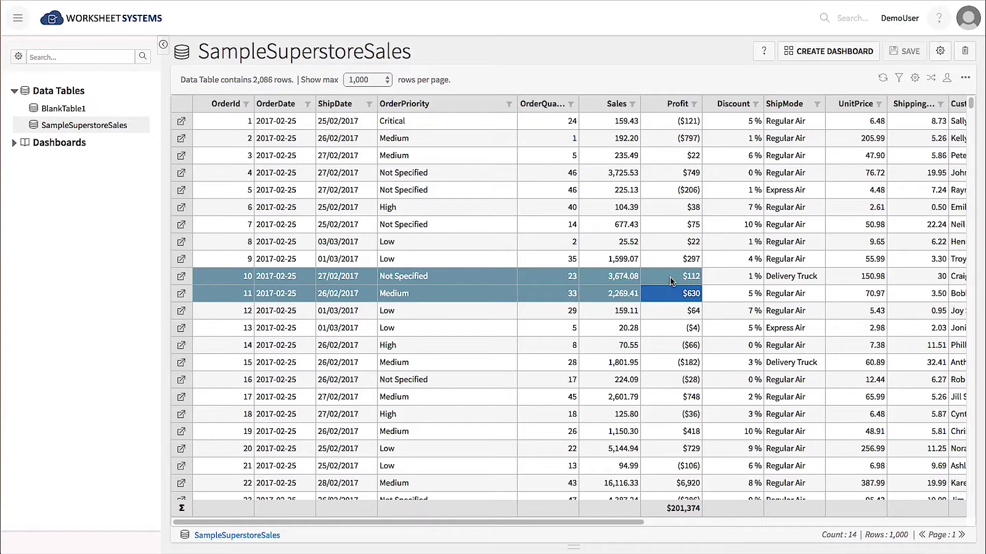
right_click(670, 280)
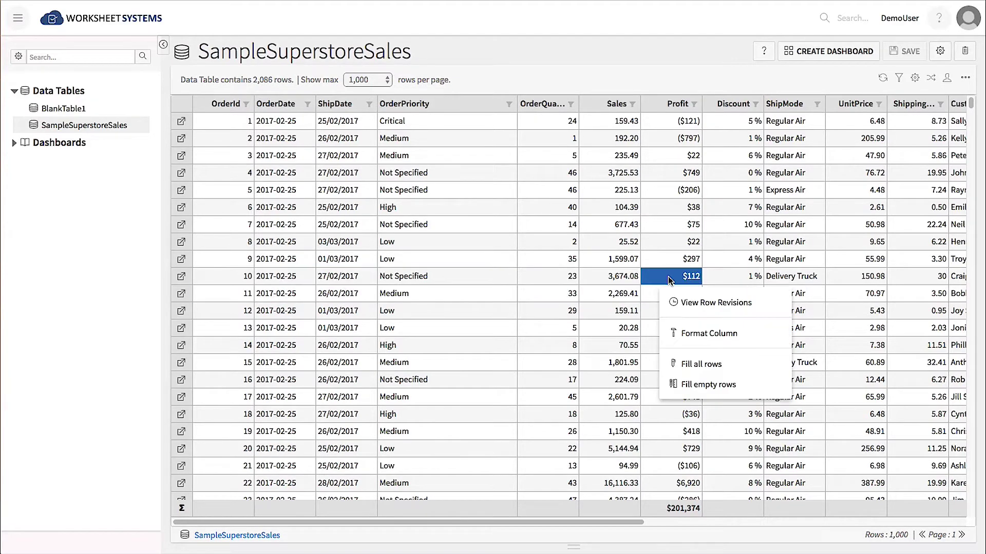
left_click(691, 304)
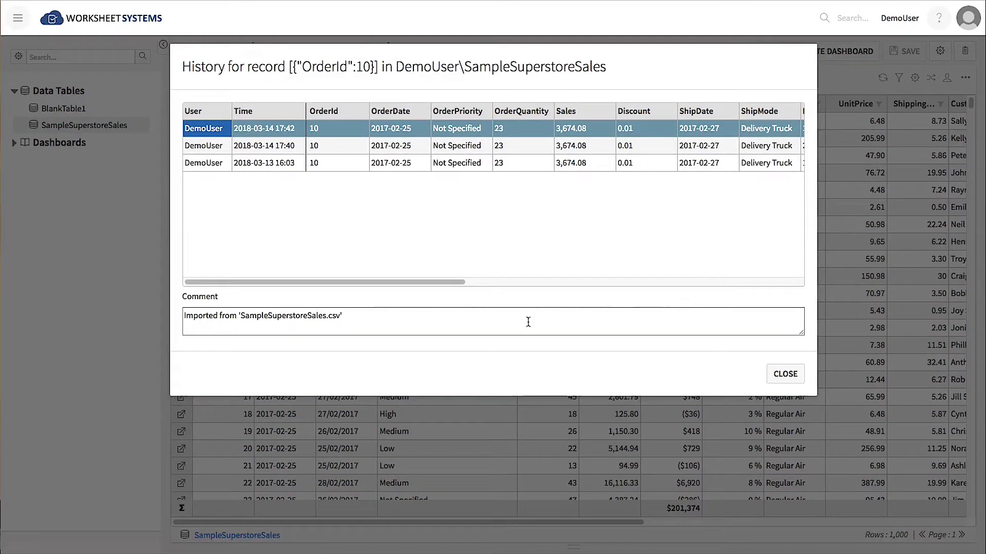
left_click_drag(440, 282, 639, 289)
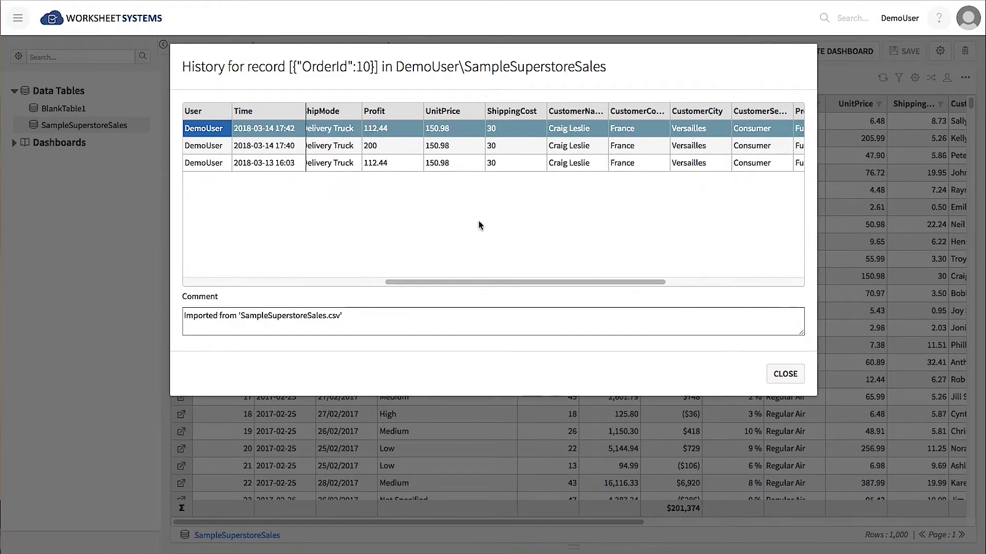
left_click(403, 166)
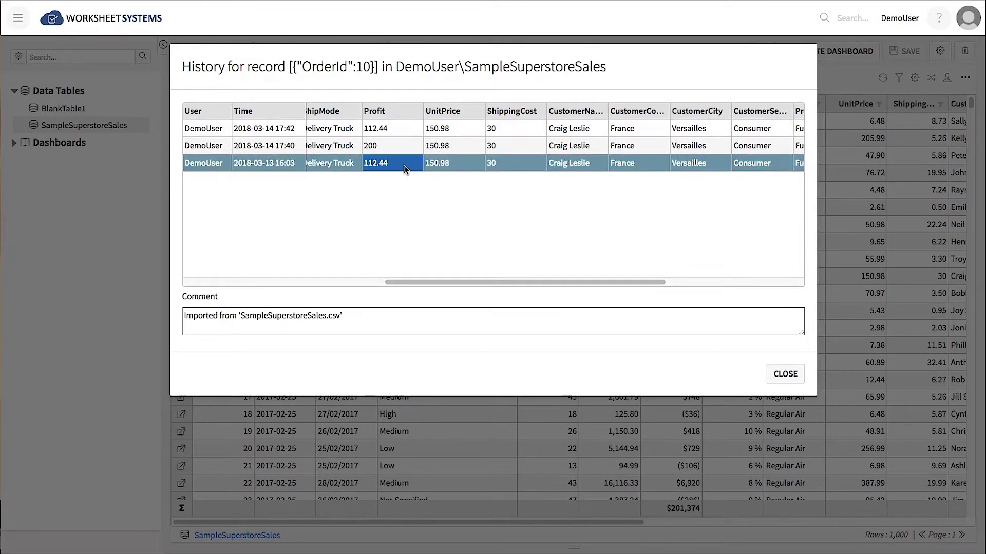
left_click(396, 149)
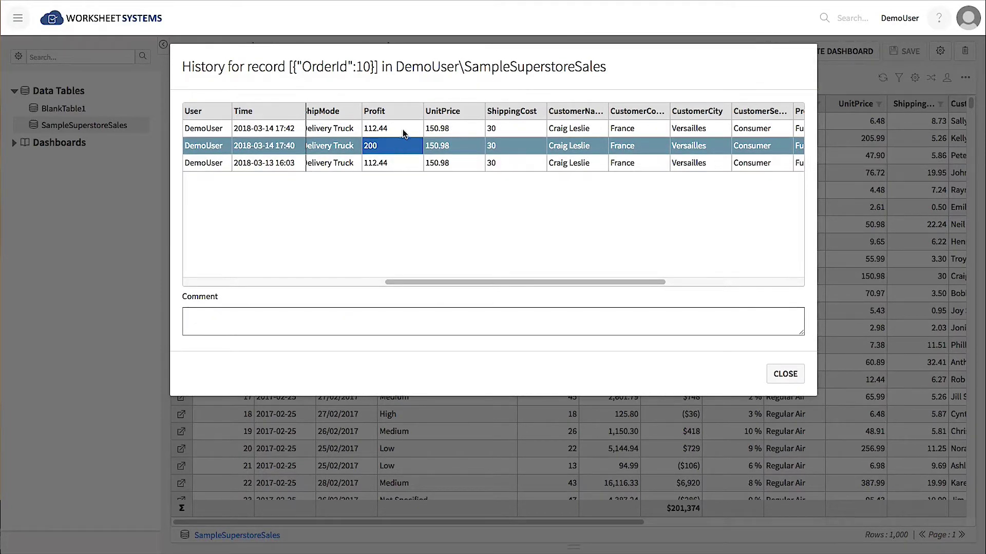
left_click(403, 128)
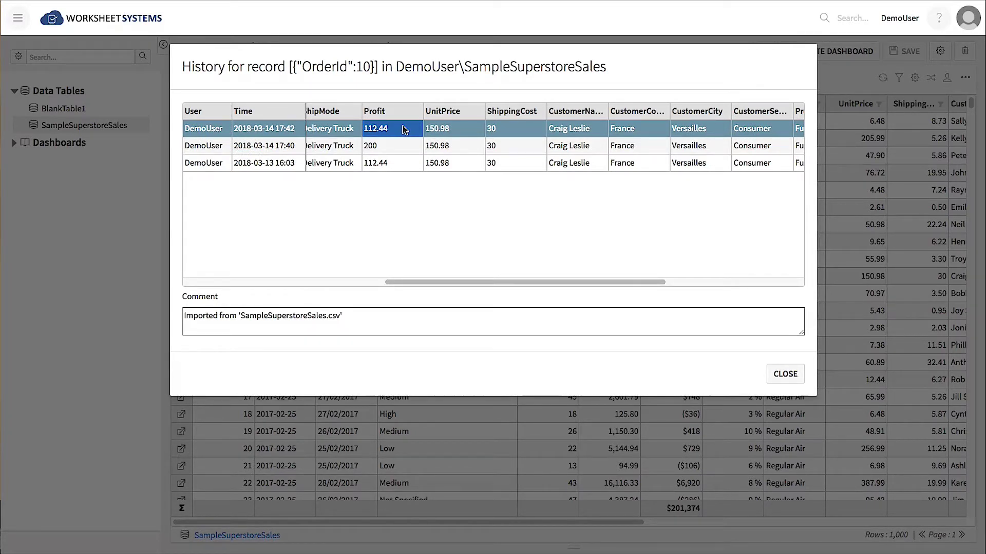
key("Escape")
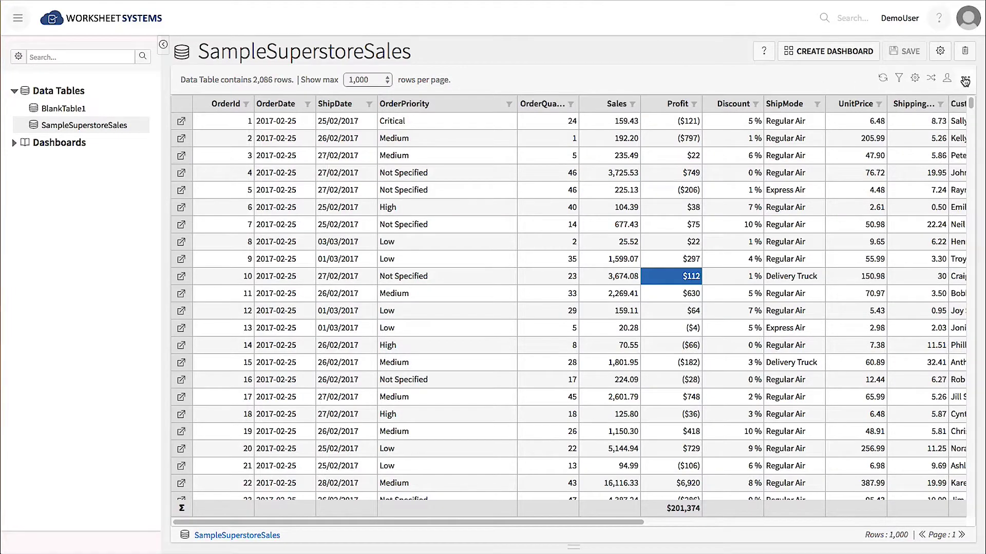
left_click(965, 78)
left_click(944, 101)
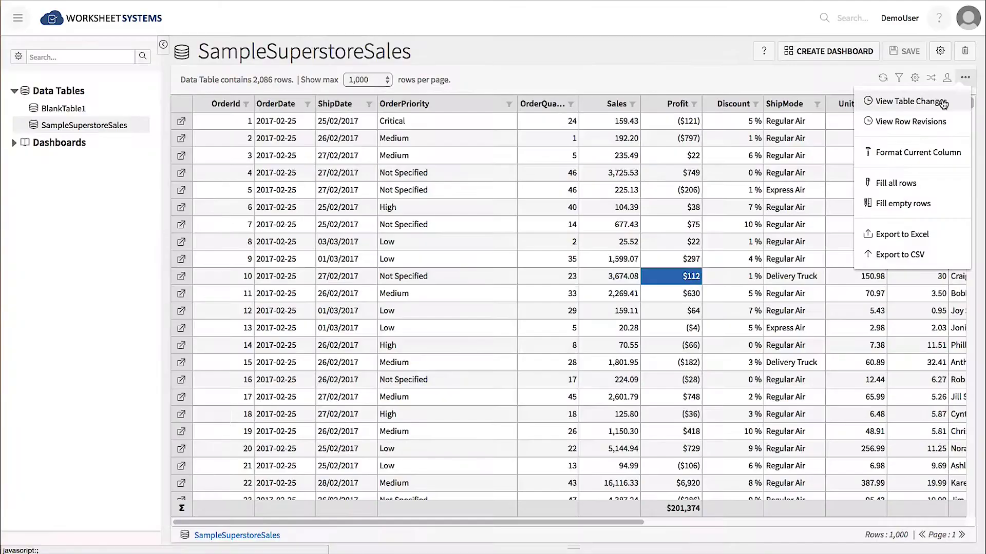
left_click(942, 98)
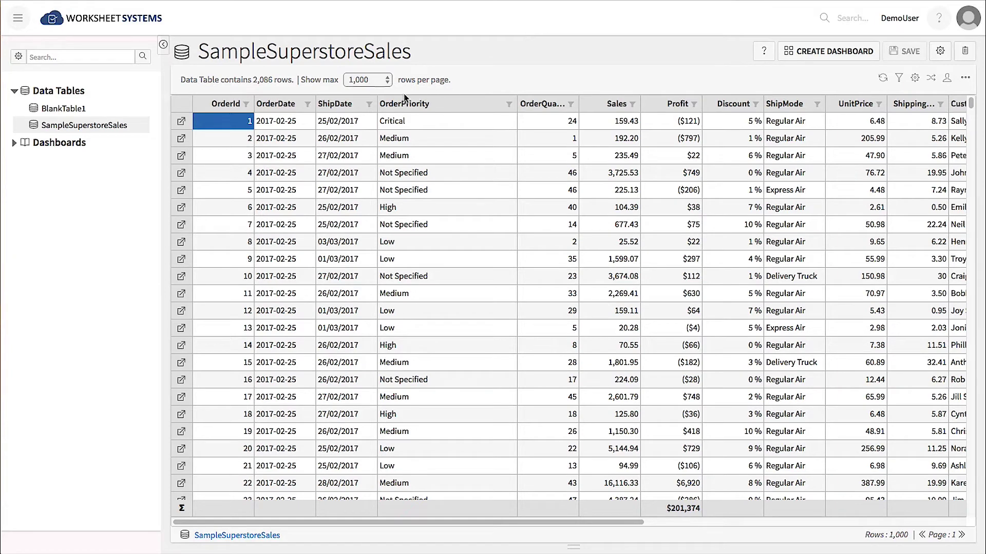
Add CustomerCount and CustomerCity as the two table filter conditions.
left_click(370, 106)
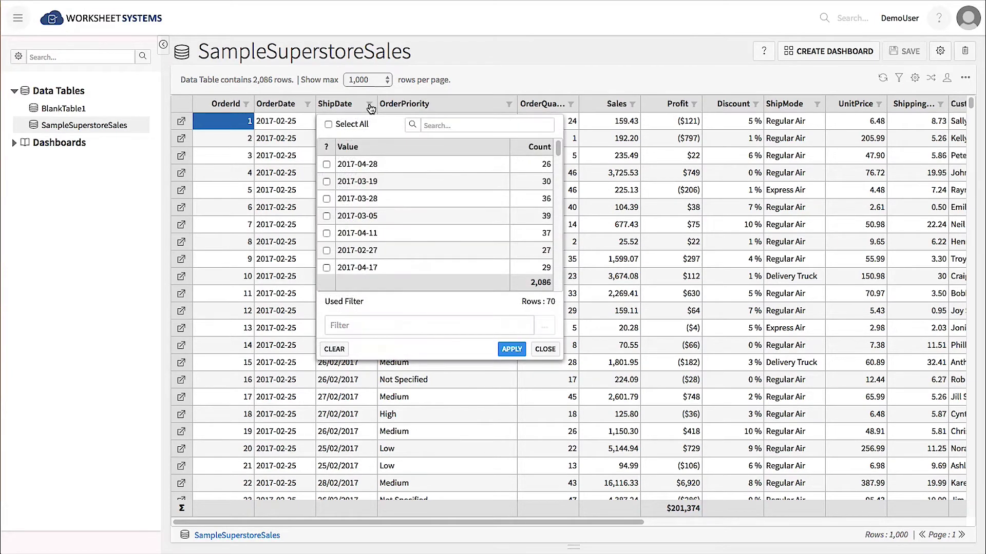
left_click(542, 349)
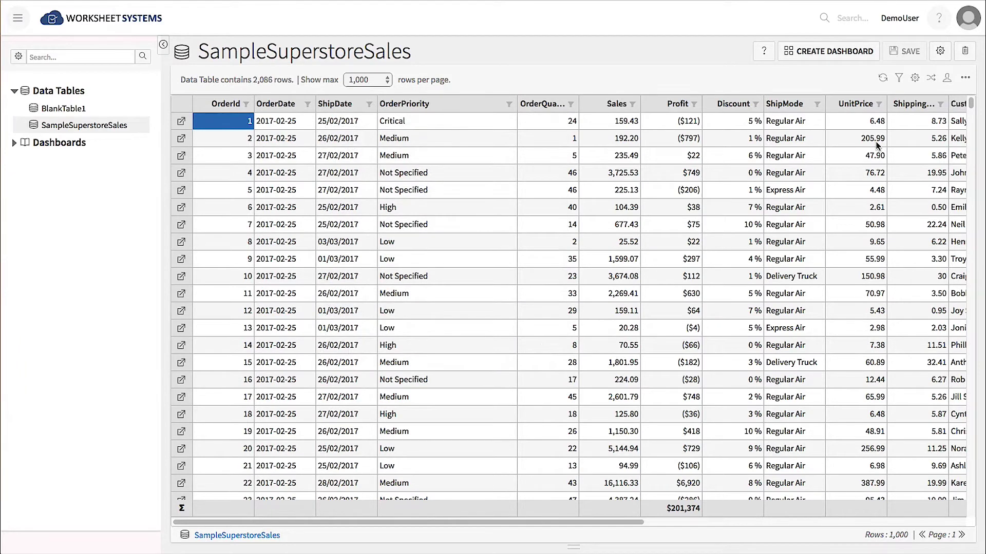
left_click(900, 80)
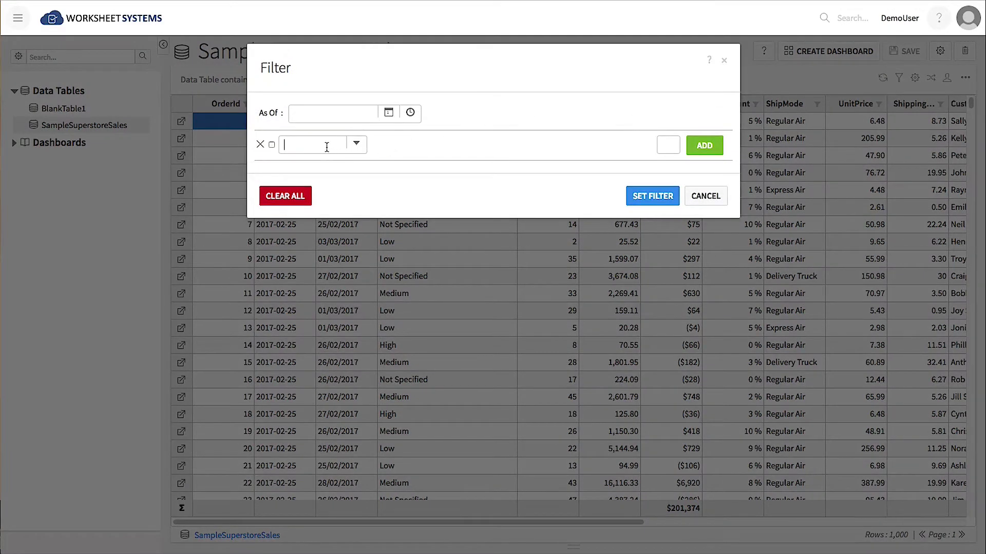
type("Customer")
left_click(329, 178)
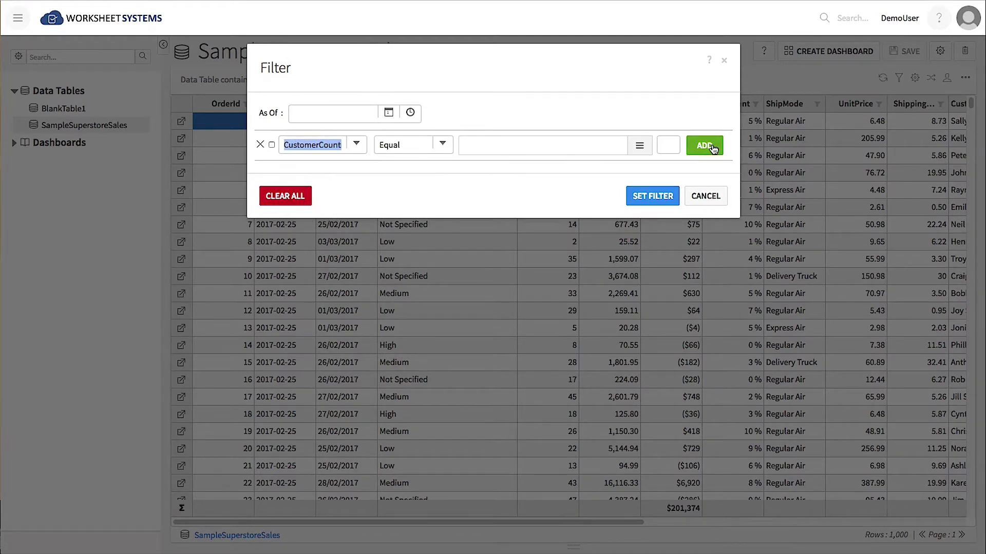
left_click(705, 145)
left_click(314, 174)
type("C")
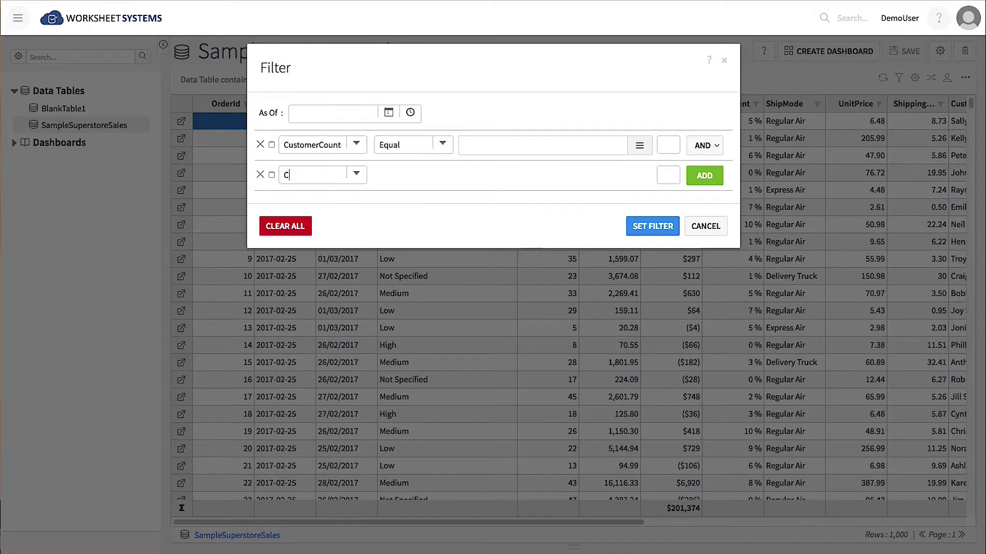
type("ustomer")
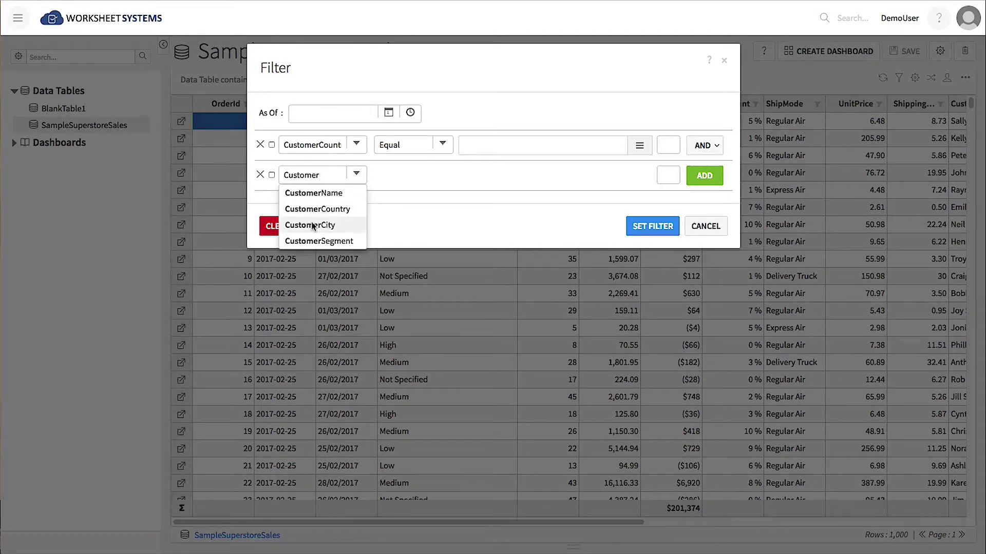
left_click(314, 226)
Bind both conditions to parameters, make the city condition In, and apply the filter.
left_click(272, 145)
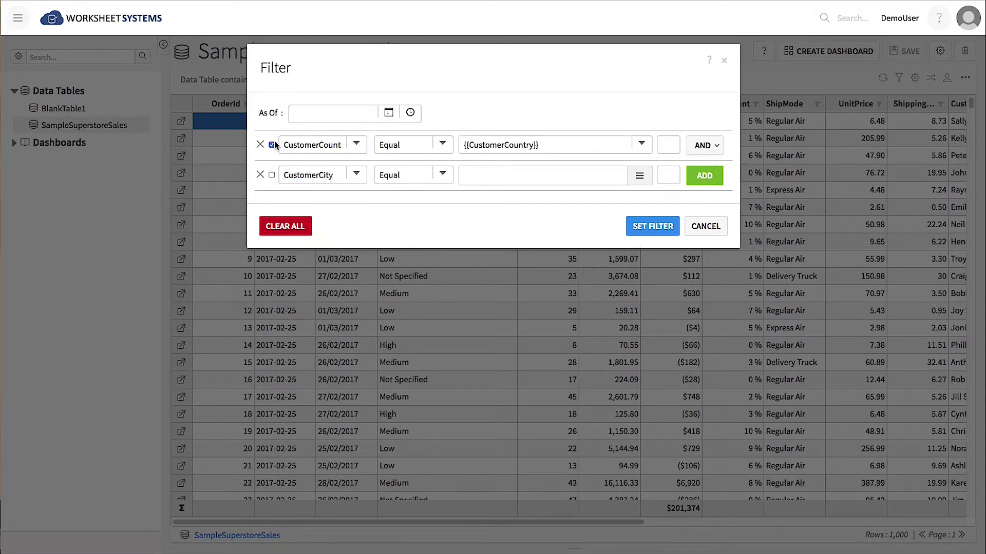
left_click(271, 176)
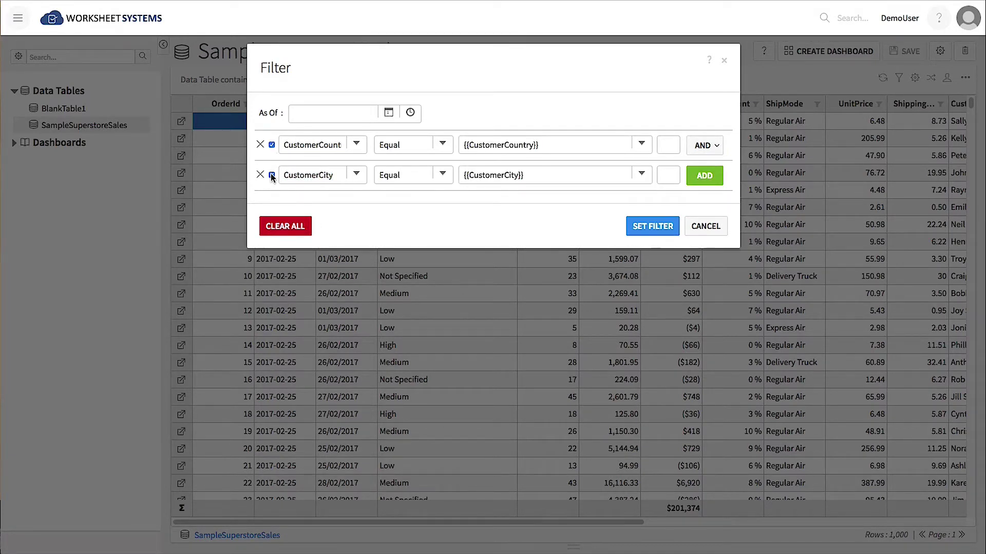
left_click(442, 175)
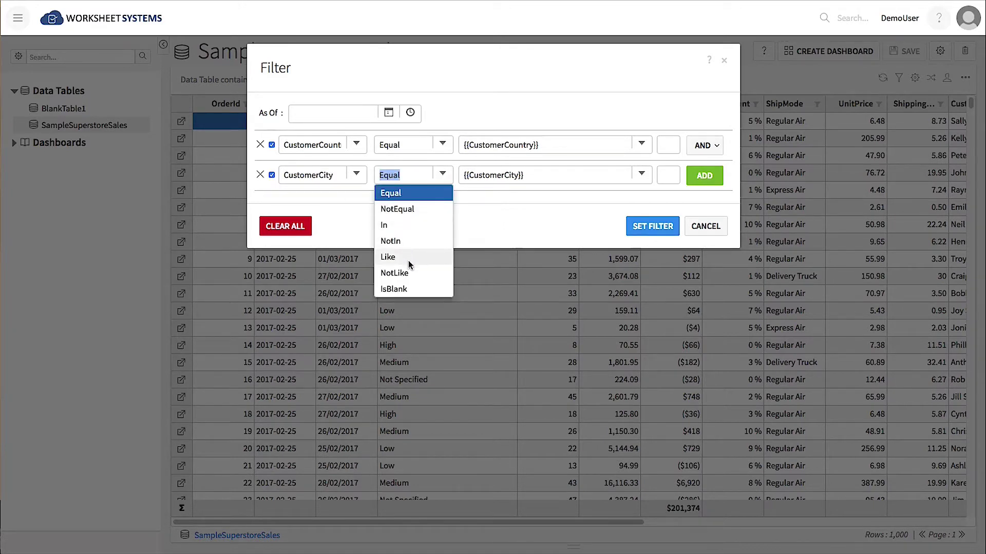
left_click(404, 225)
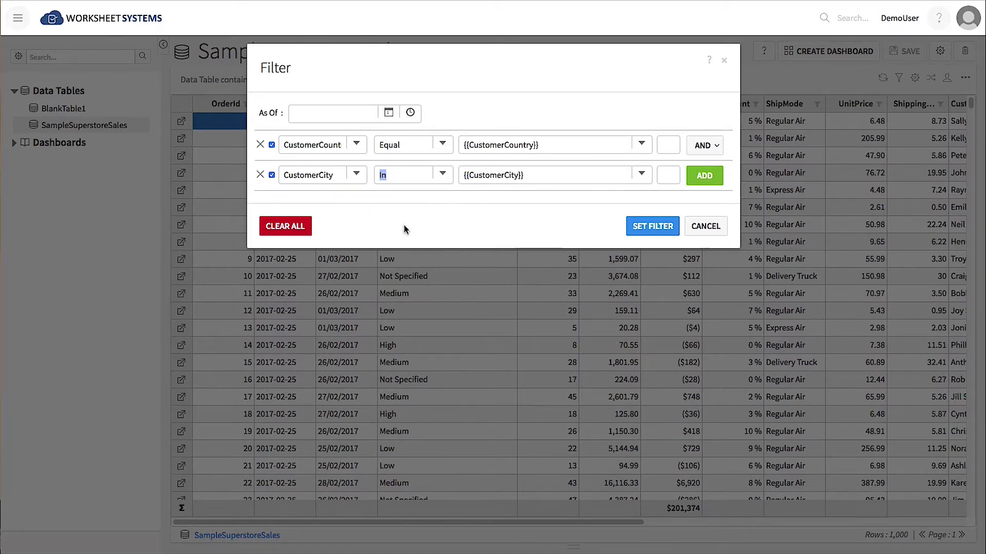
left_click(652, 226)
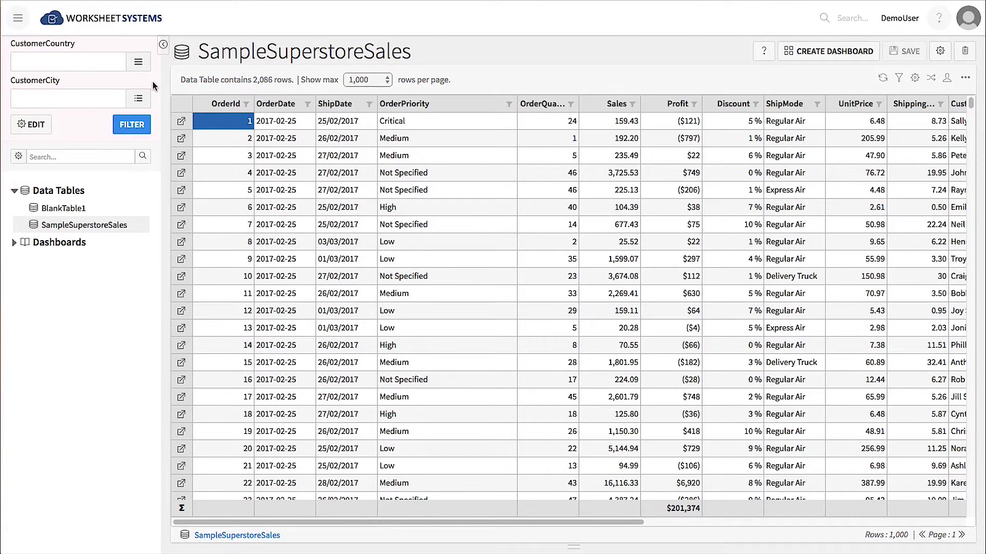
Filter to Brazil with cities São Paulo, Resende and Rio de Janeiro.
left_click(138, 63)
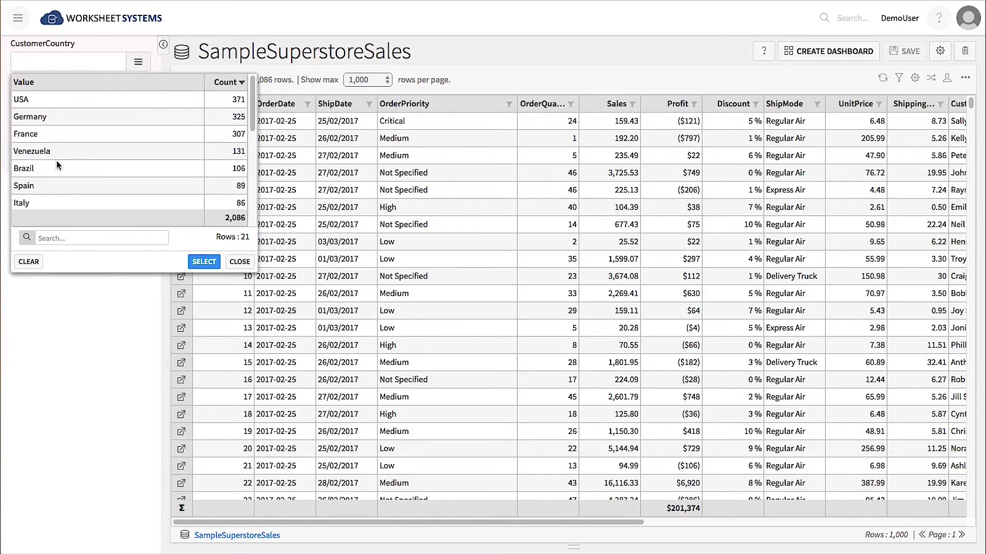
left_click(53, 165)
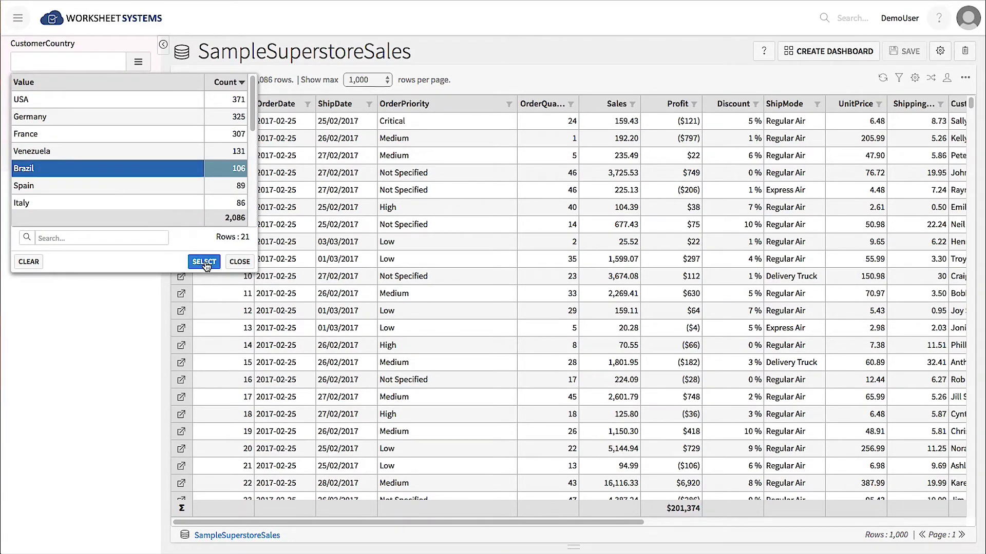
left_click(205, 262)
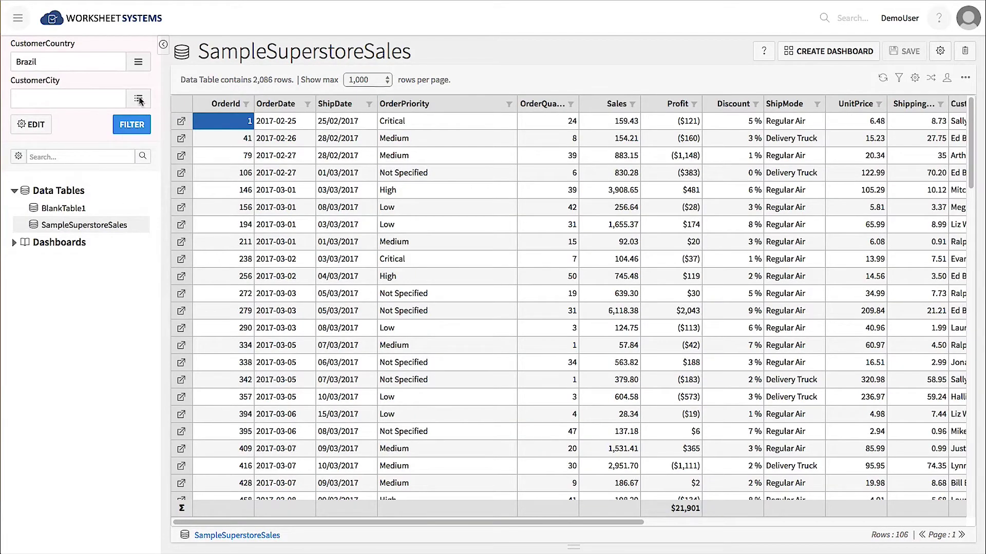
left_click(139, 99)
left_click(25, 172)
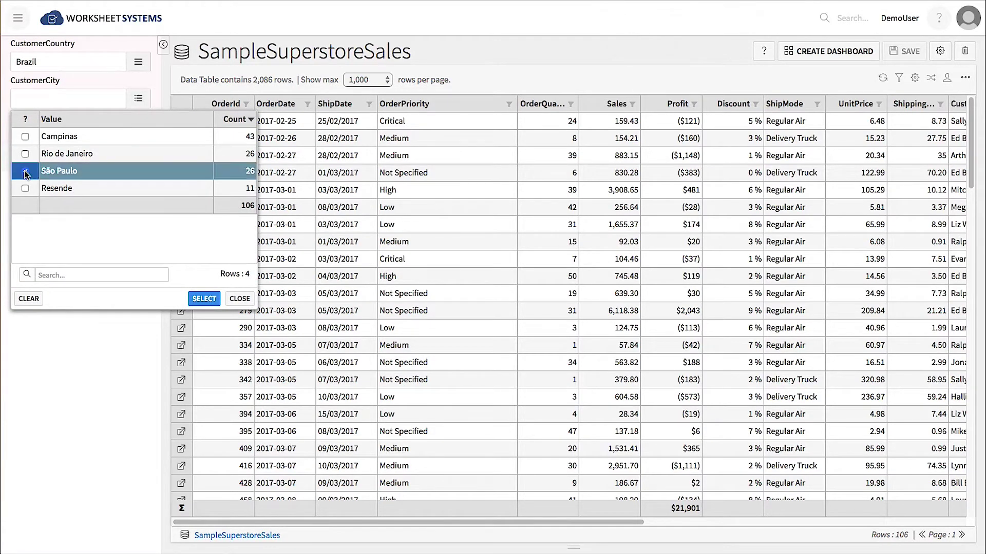
left_click(25, 189)
left_click(204, 299)
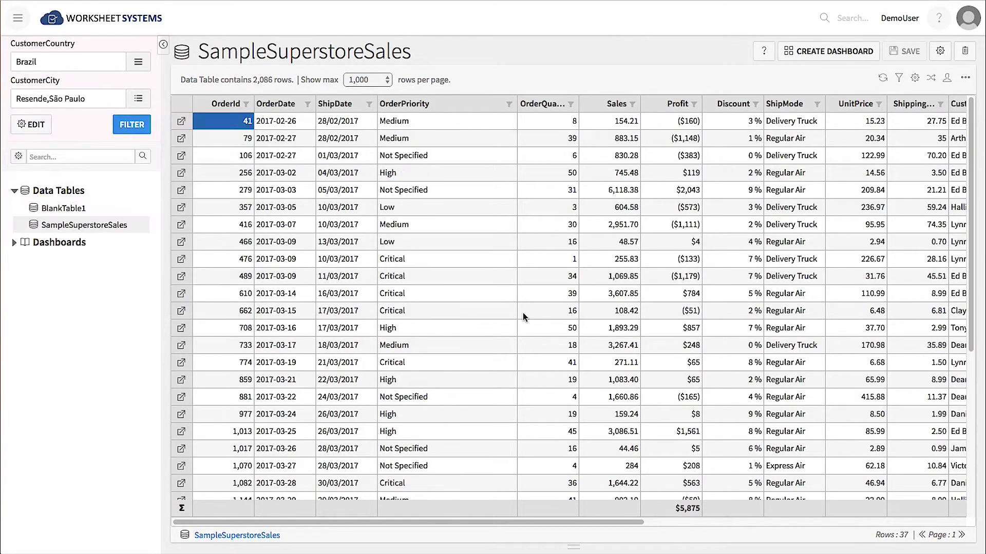
left_click(139, 98)
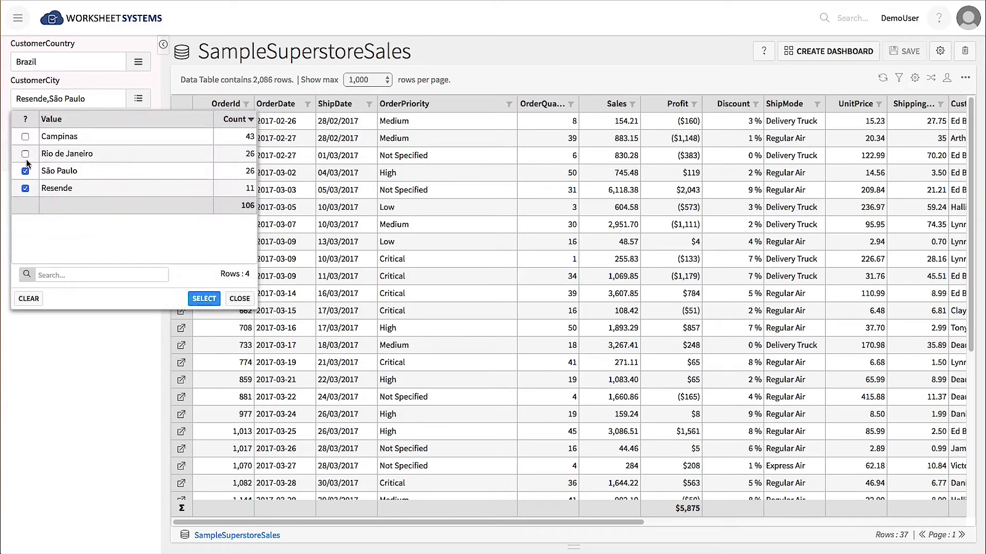
left_click(26, 154)
left_click(204, 299)
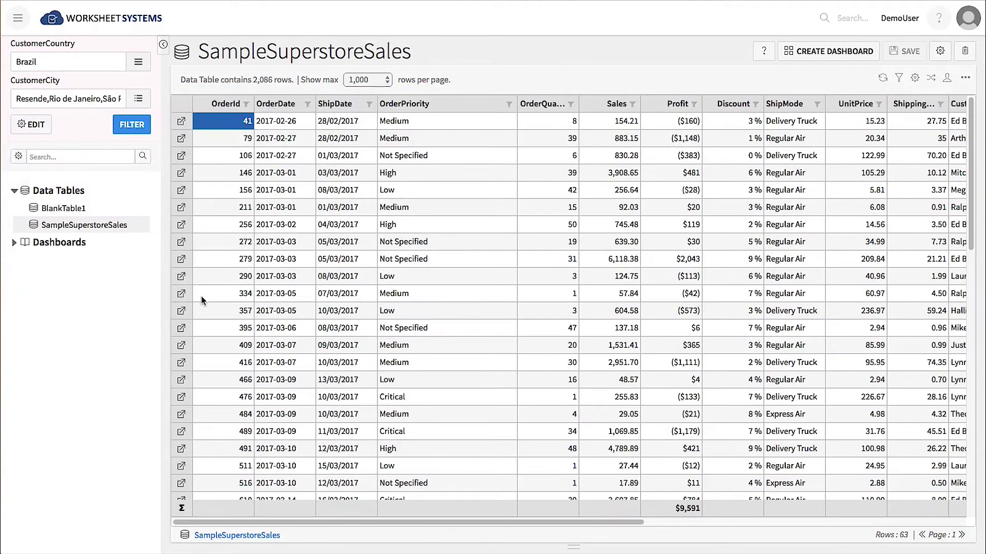
Clear the city filter and switch to Spain with Madrid as the city.
left_click(113, 103)
key("ctrl+a")
key("BackSpace")
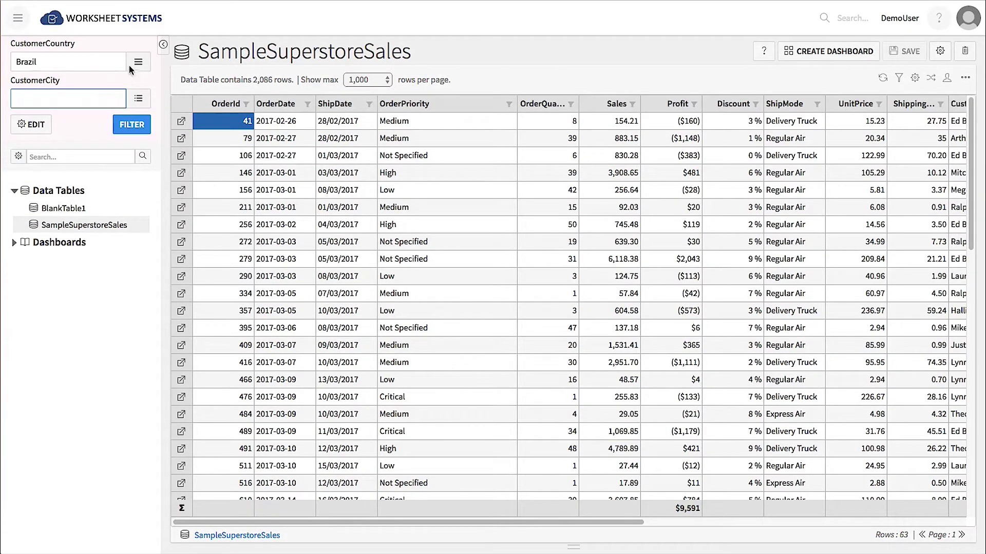
left_click(137, 63)
left_click(25, 186)
left_click(204, 261)
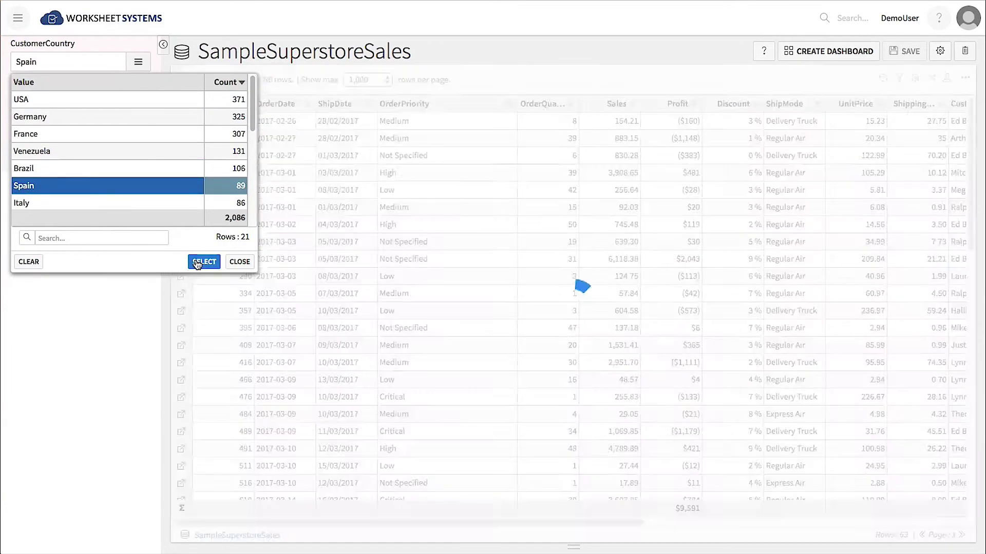
left_click(138, 98)
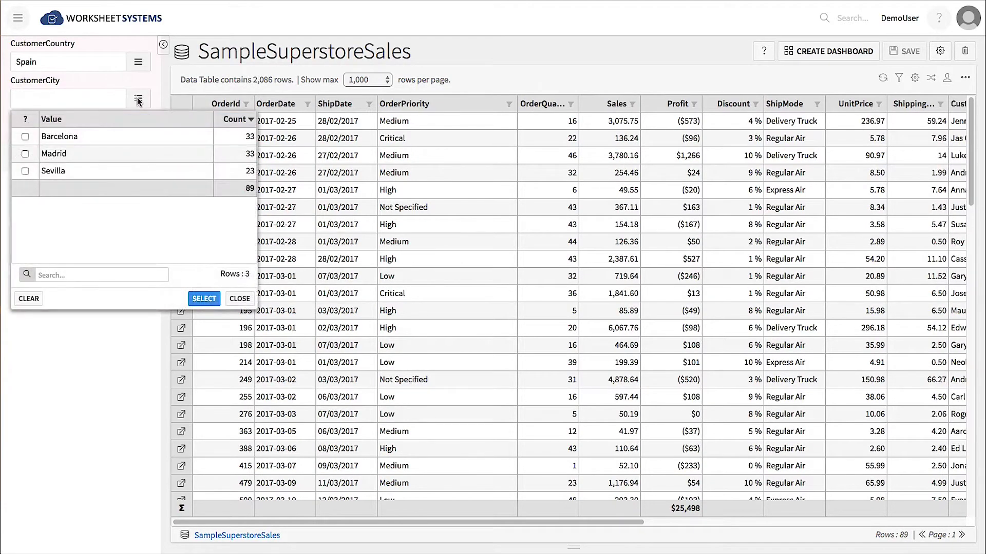
left_click(25, 154)
left_click(203, 298)
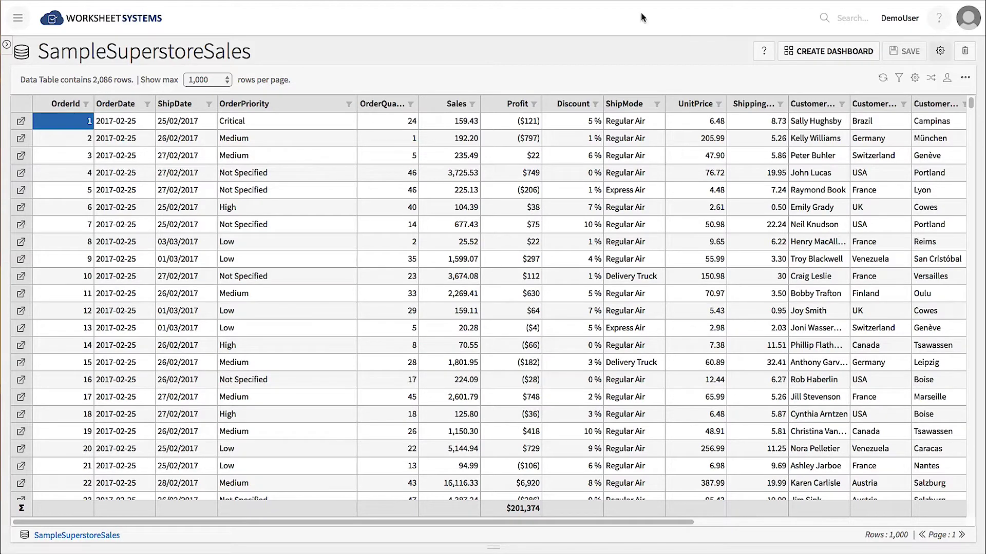
Create 'SampleSuperstoreSales Dashboard2' from the sales table with the 12 over 4-4-4 layout.
left_click(837, 54)
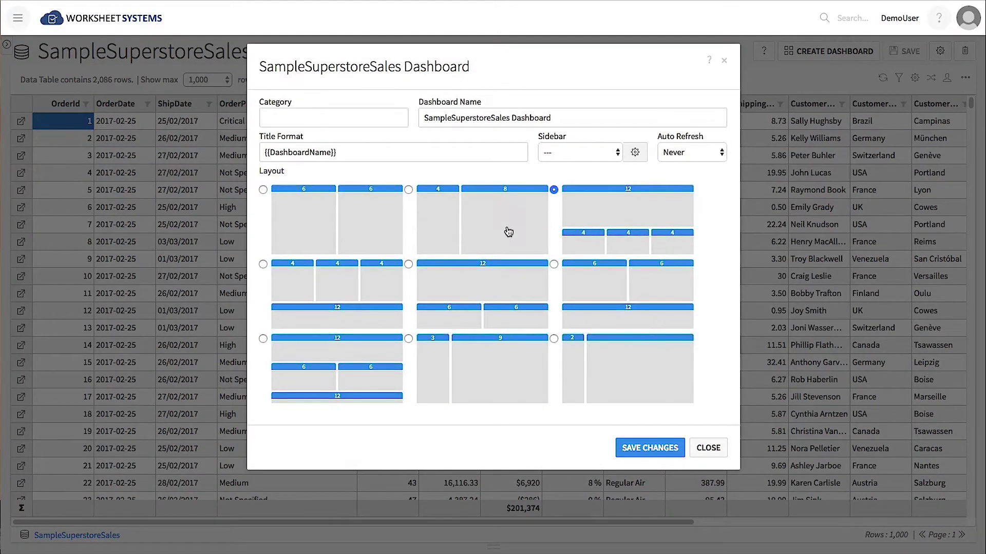
left_click(491, 227)
left_click(596, 215)
left_click(581, 112)
type("2")
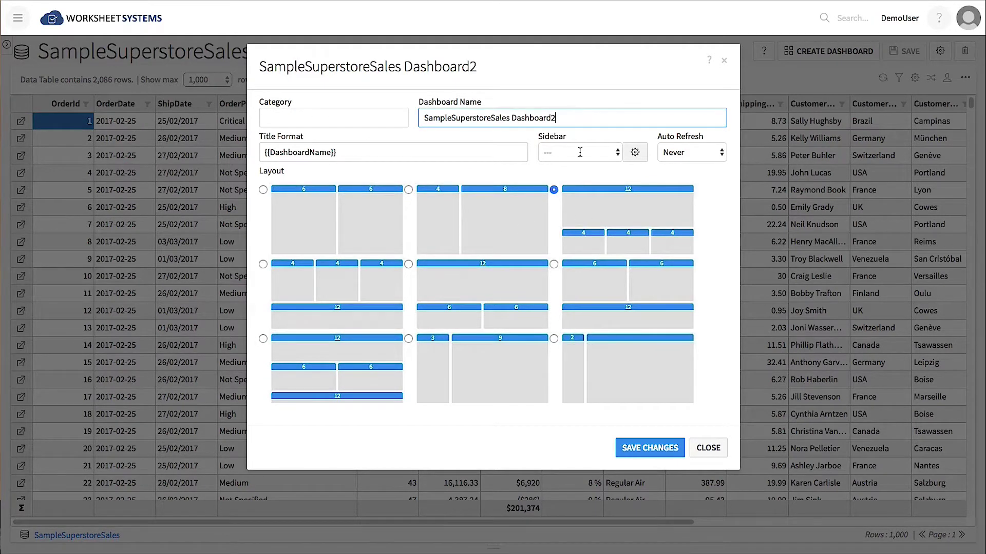
left_click(650, 447)
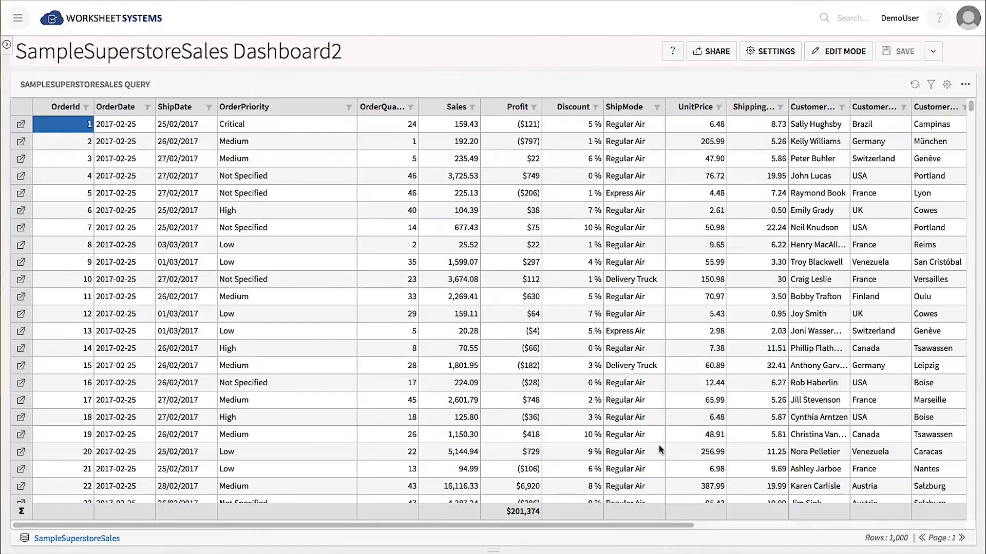
Remove OrderId through UnitPrice from the query, keeping ShippingCost through ProductBaseMargin.
left_click(948, 87)
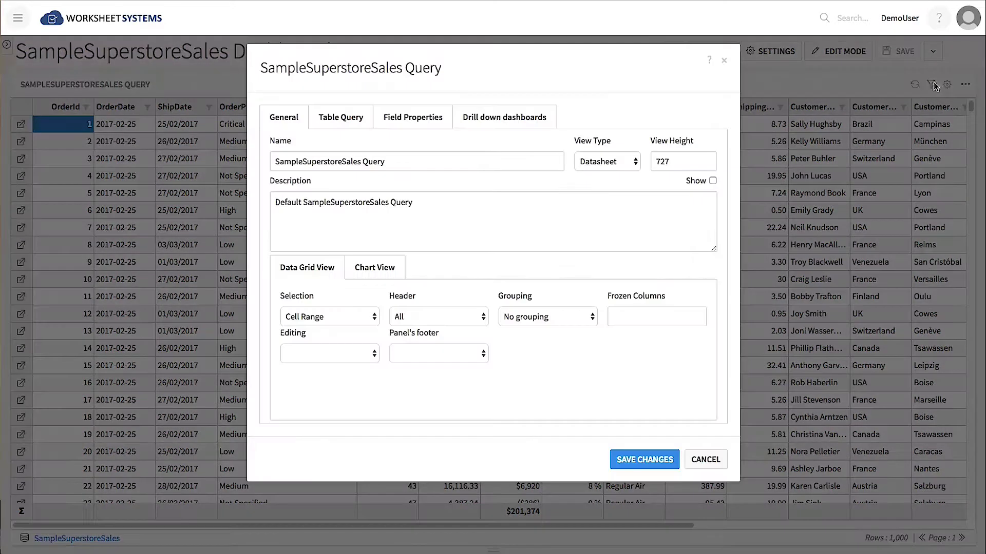
left_click(353, 118)
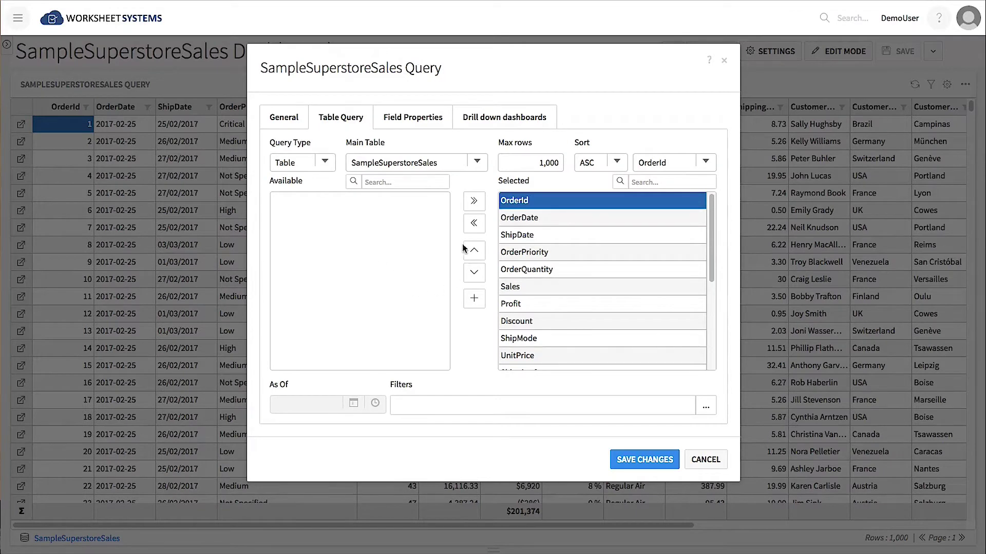
left_click(475, 224)
left_click(475, 223)
left_click(476, 224)
left_click(475, 224)
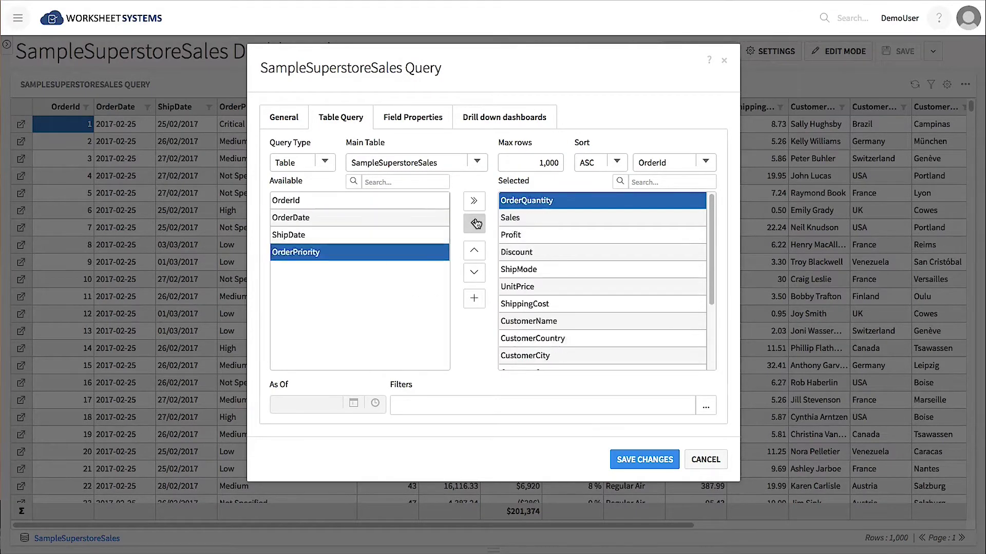
left_click(475, 224)
left_click(475, 223)
left_click(475, 223)
left_click(476, 223)
left_click(475, 224)
left_click(476, 224)
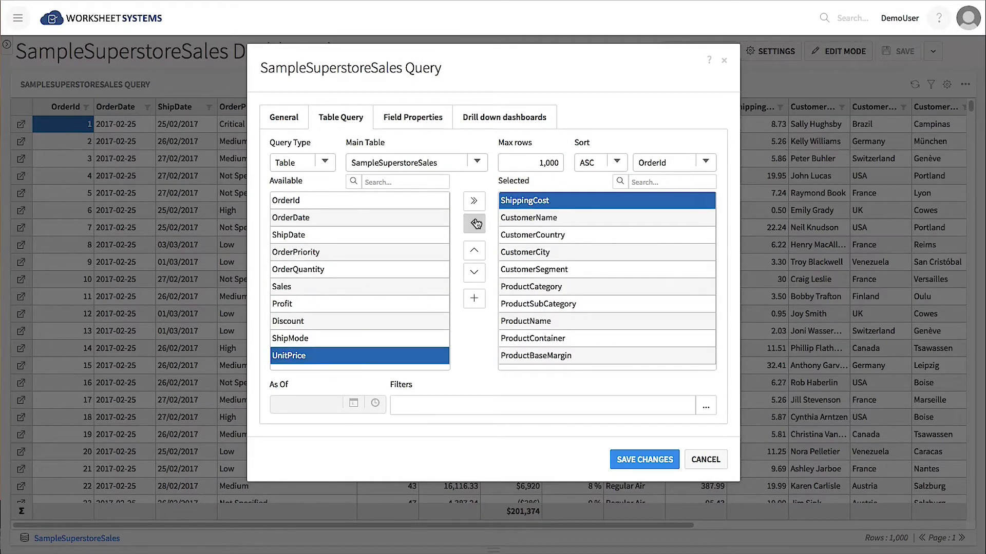
left_click(663, 461)
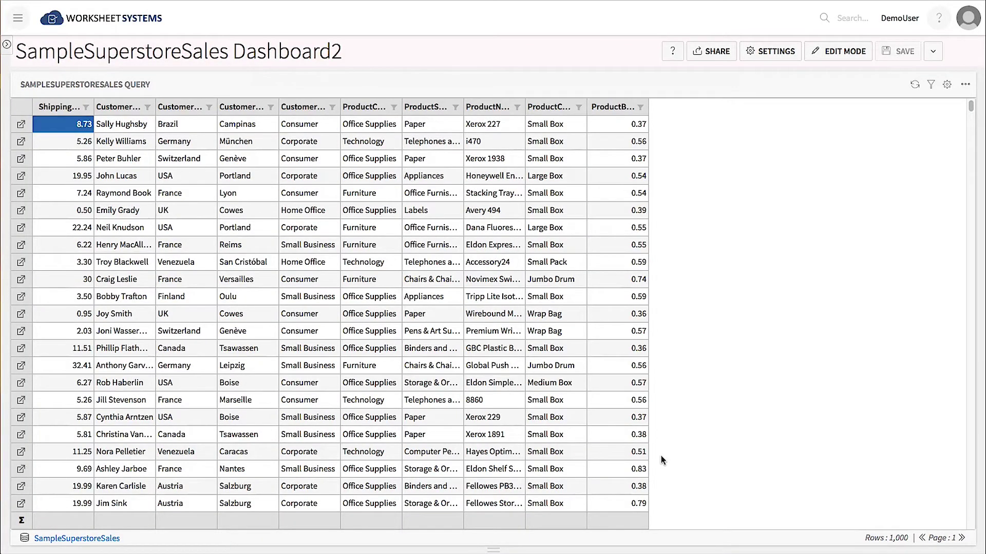
Switch the dashboard layout to three panels over one full-width row (4-4-4 over 12).
left_click(776, 53)
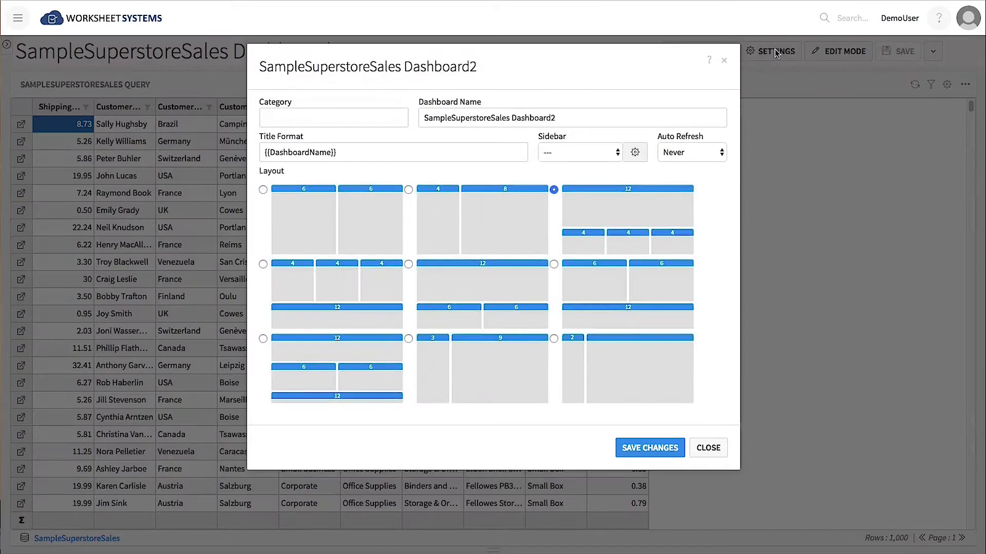
left_click(338, 282)
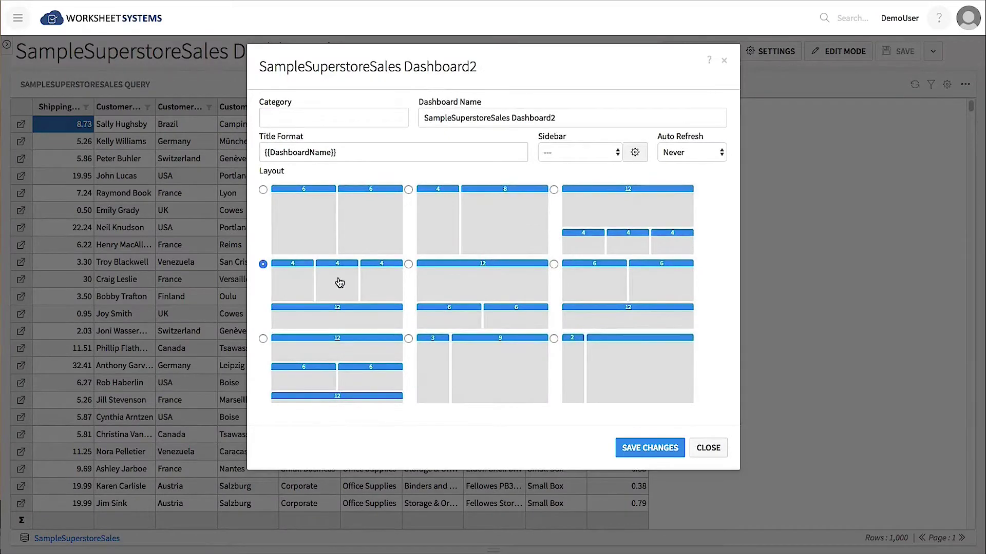
left_click(649, 447)
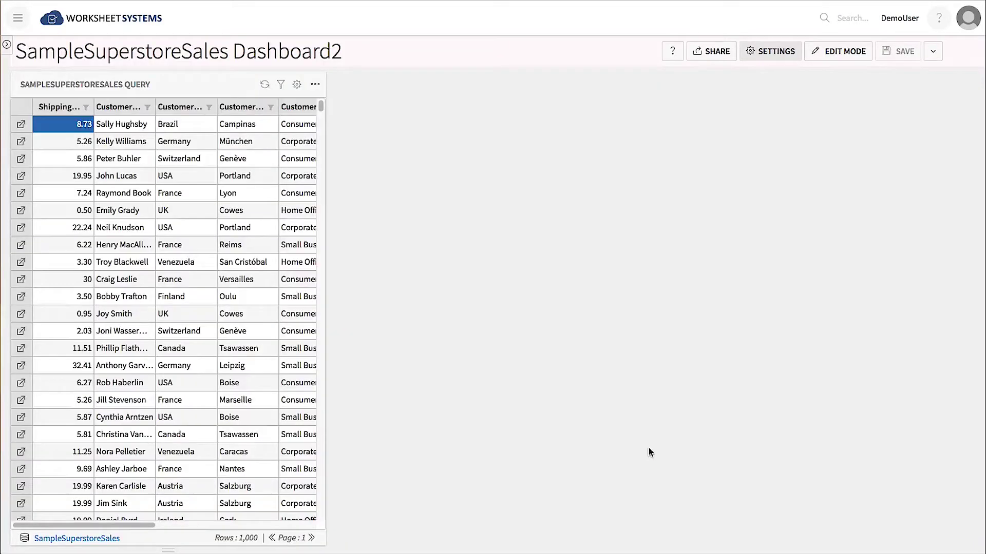
Move the sales table panel into the full-width bottom row and start a new query.
left_click(836, 53)
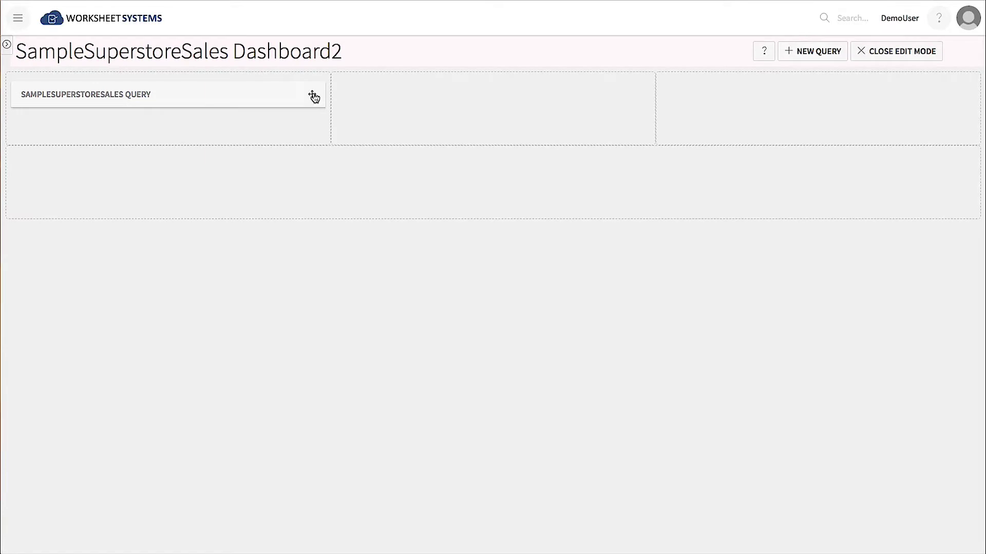
left_click_drag(313, 97, 709, 192)
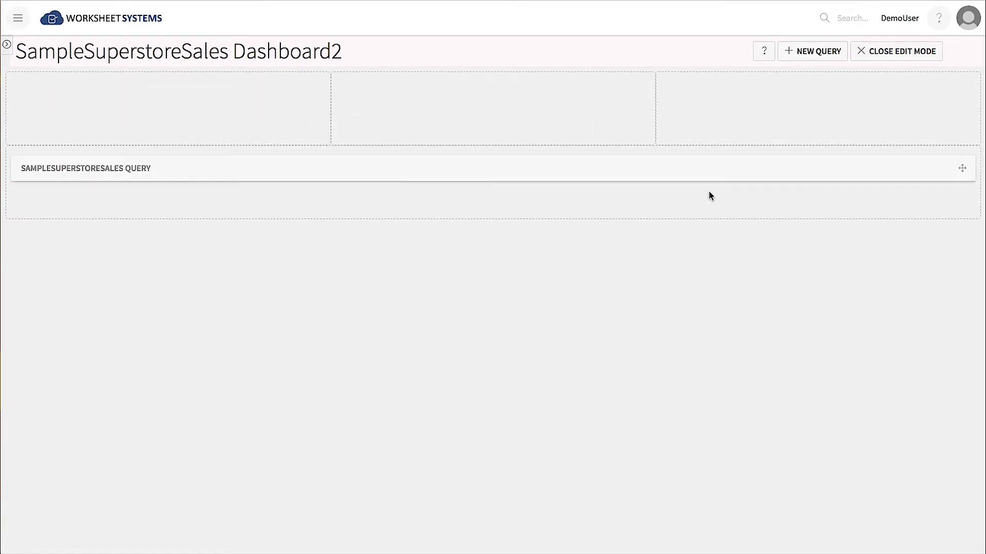
left_click(818, 51)
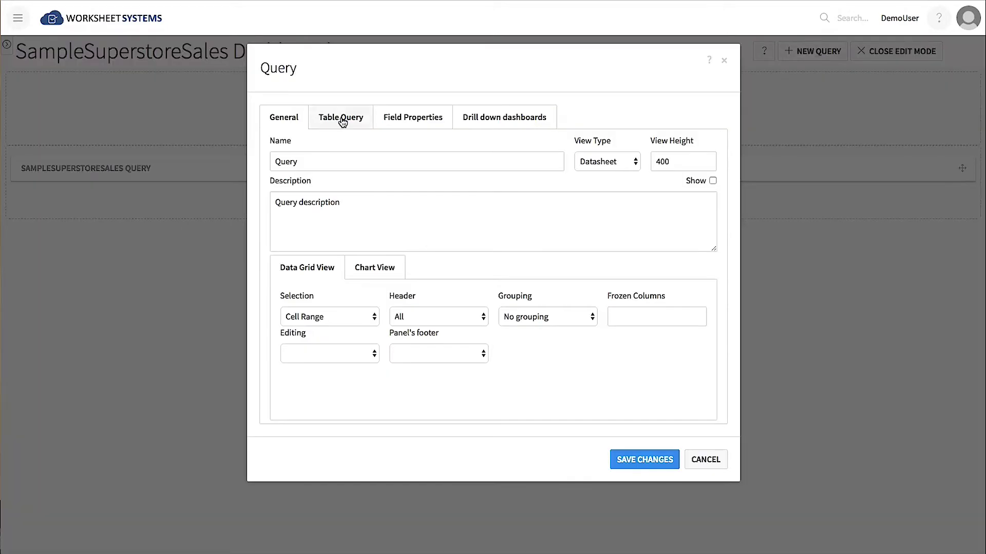
Make the new query an aggregated SampleSuperstoreSales table with CustomerCity rows.
left_click(341, 118)
left_click(328, 163)
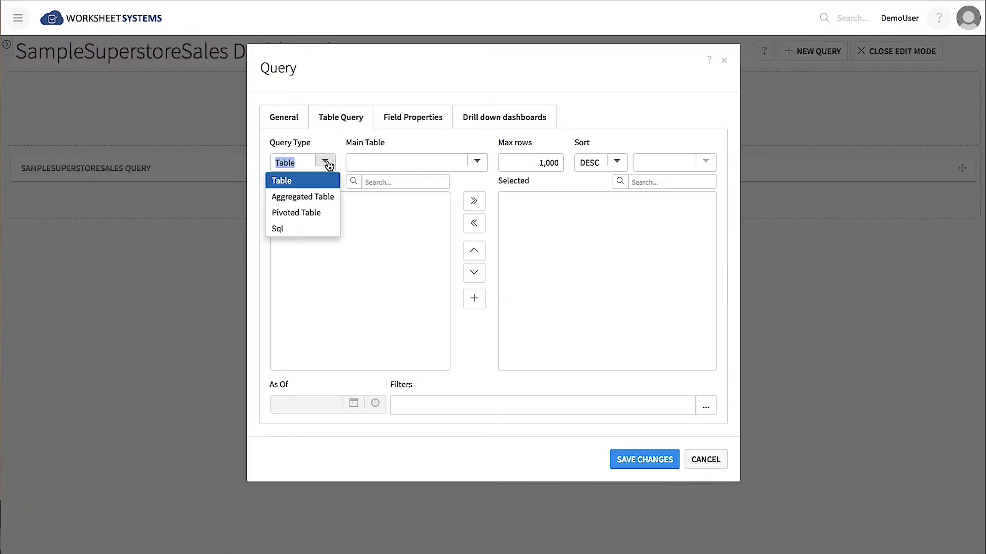
left_click(317, 198)
left_click(476, 162)
left_click(440, 198)
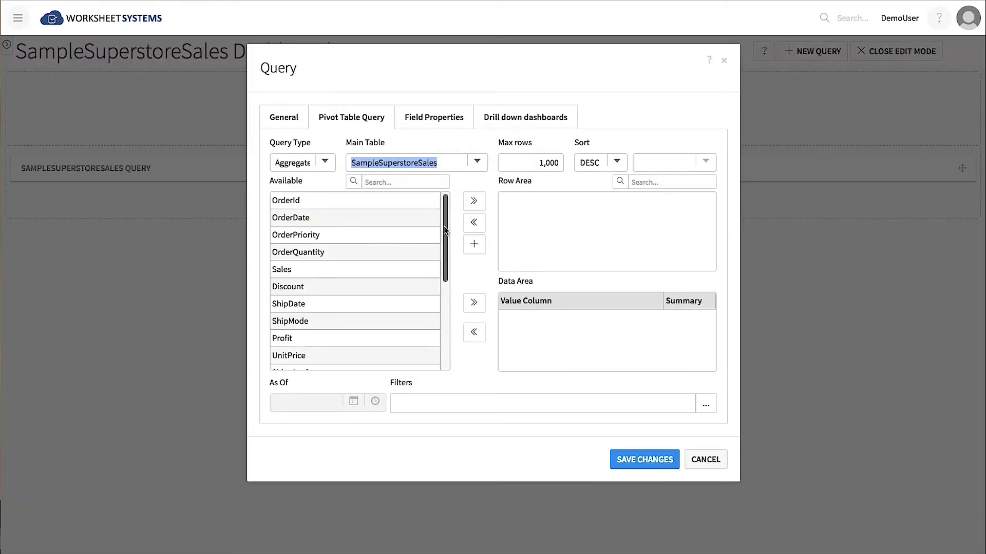
scroll(394, 329, "down", 3)
left_click(300, 339)
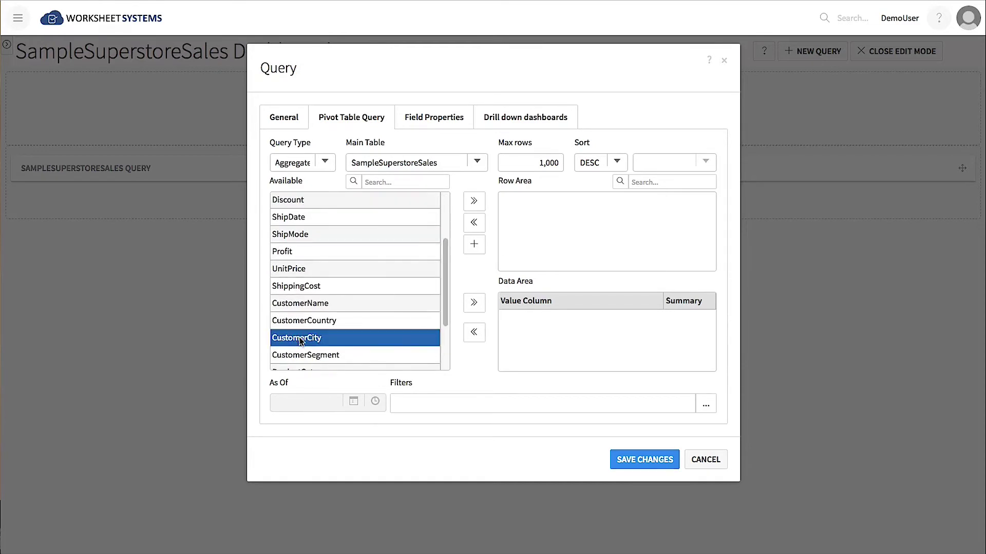
left_click(474, 203)
Add summed Profit and Sales values and CustomerCountry as another row field.
scroll(360, 287, "up", 1)
left_click(359, 303)
left_click(474, 302)
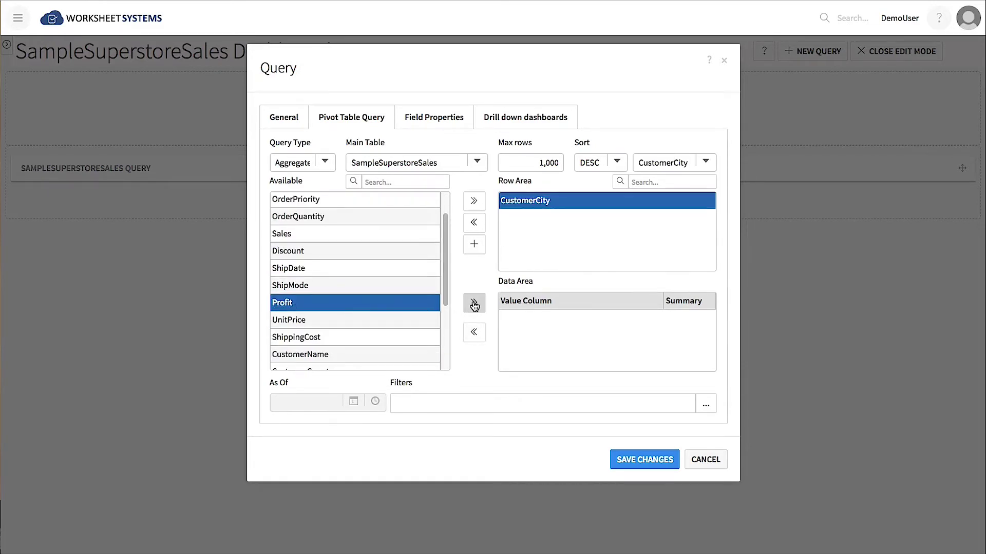
left_click(314, 235)
left_click(473, 303)
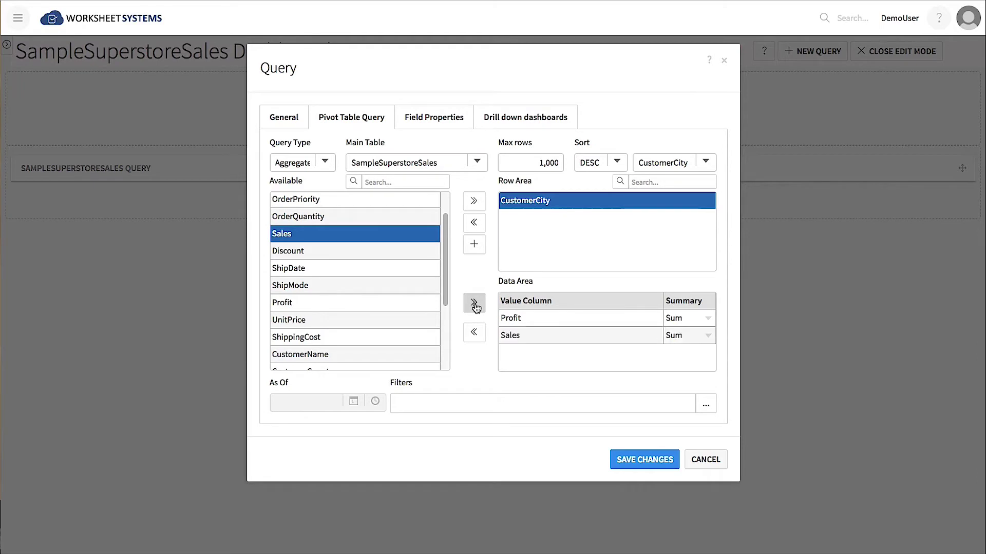
scroll(444, 261, "down", 3)
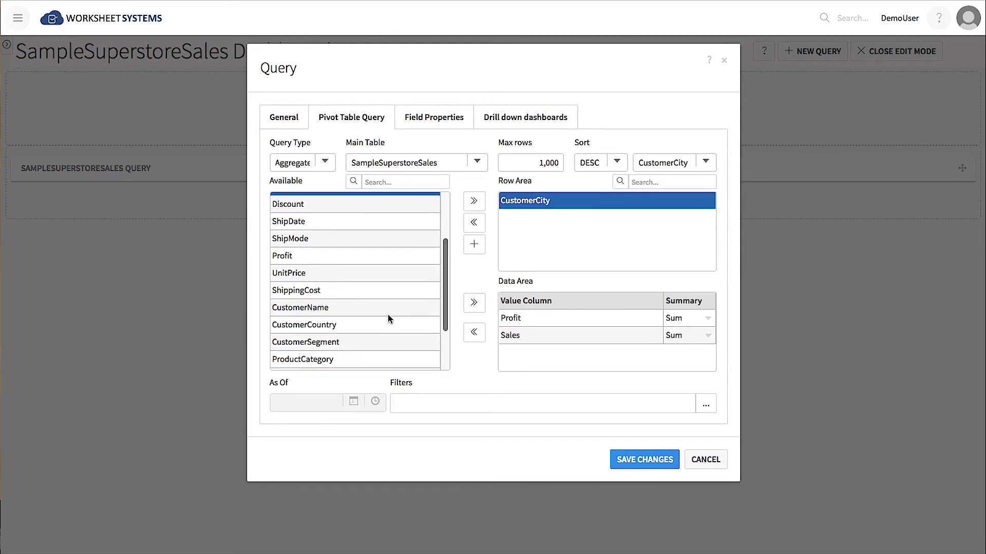
left_click(357, 326)
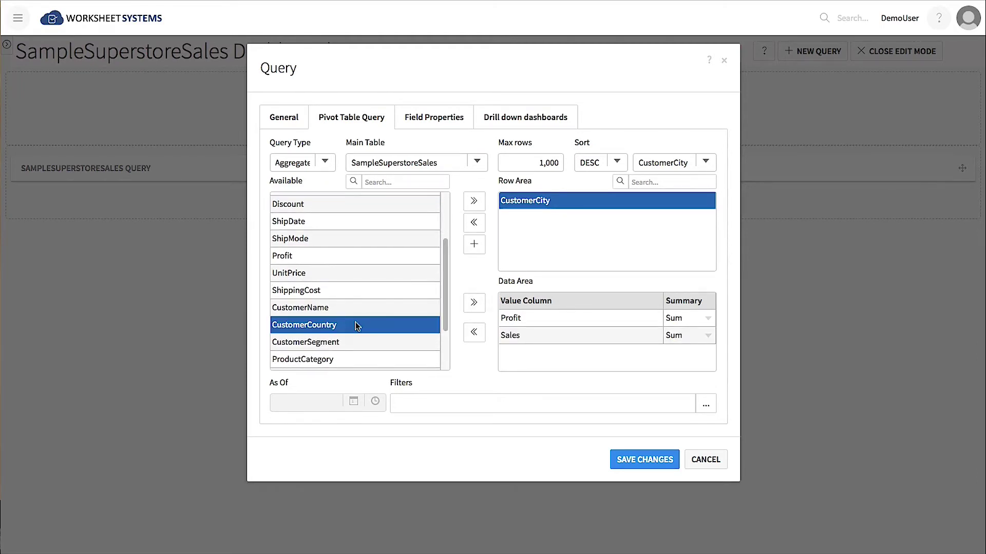
left_click(475, 202)
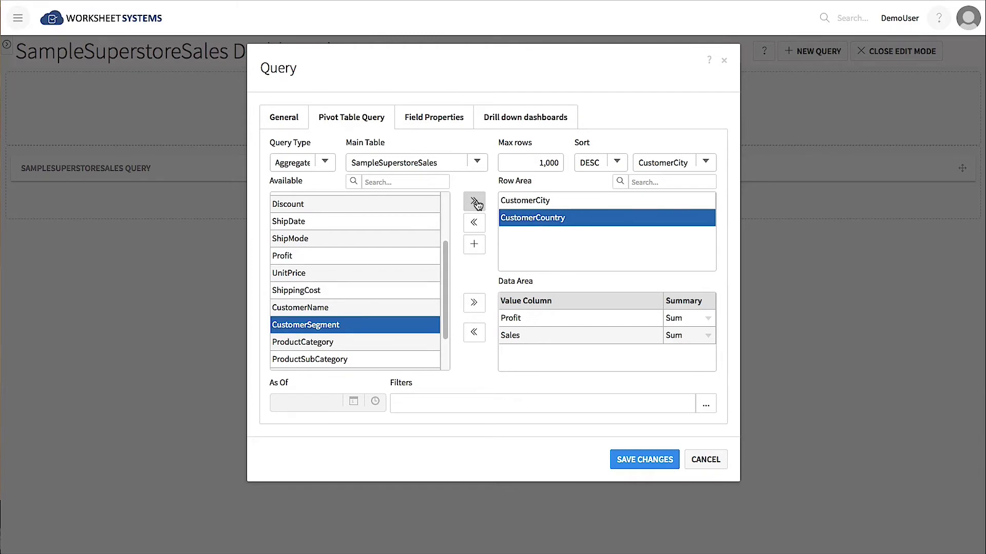
Place CustomerCountry above CustomerCity and Sum_Sales above Sum_Profit.
left_click(434, 117)
left_click(396, 183)
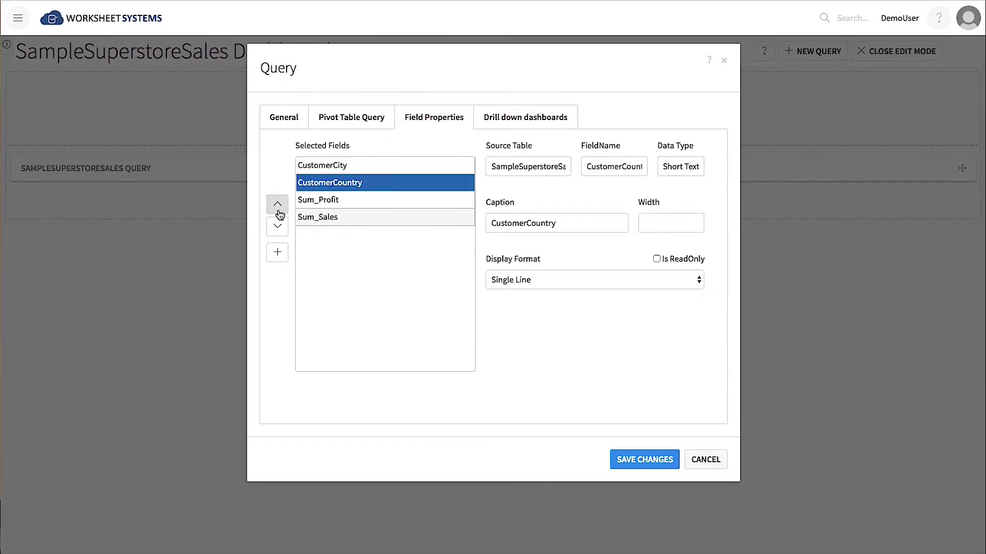
left_click(276, 205)
left_click(352, 217)
left_click(278, 205)
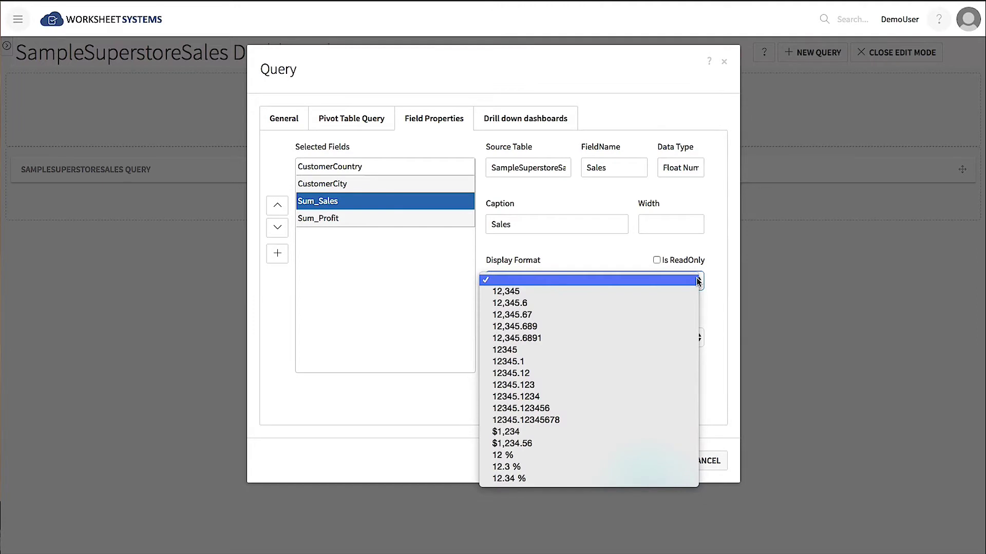
Format Sales as $1,234 with a Sum footer total, save, and leave edit mode.
left_click(544, 431)
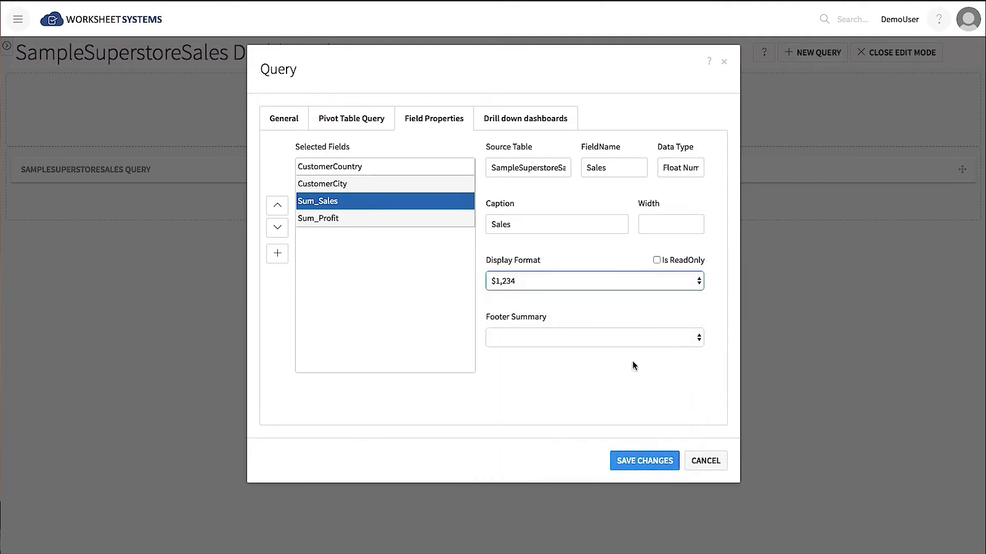
left_click(695, 342)
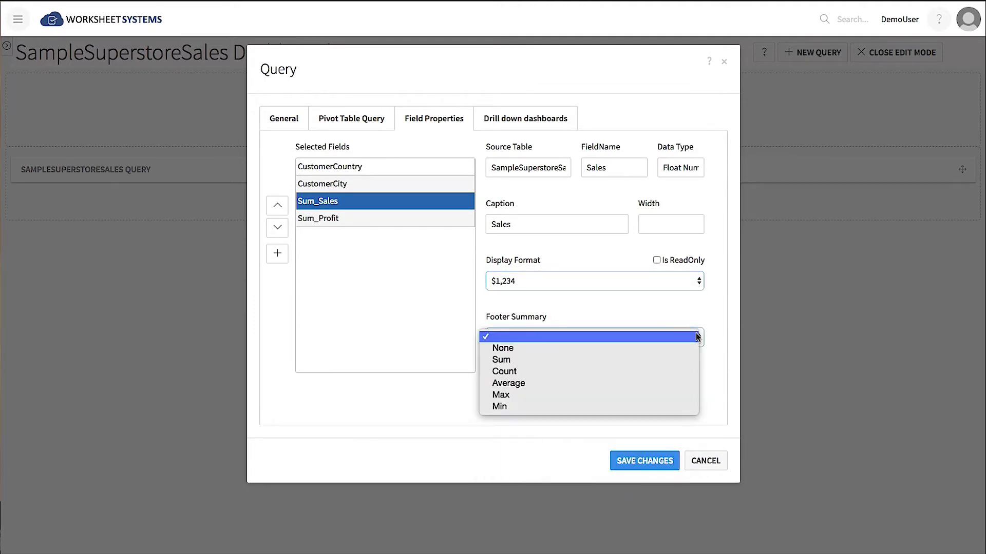
left_click(666, 359)
left_click(650, 462)
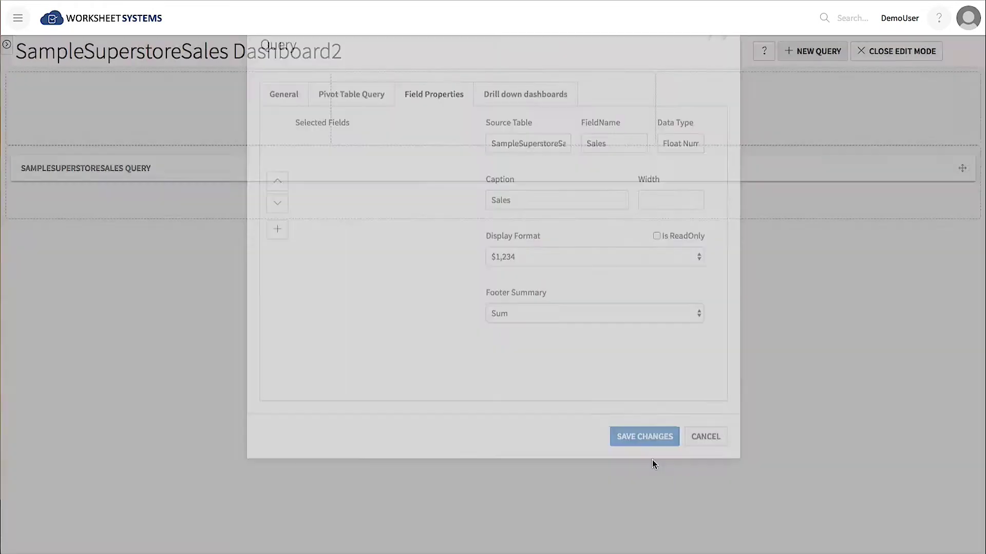
left_click(916, 55)
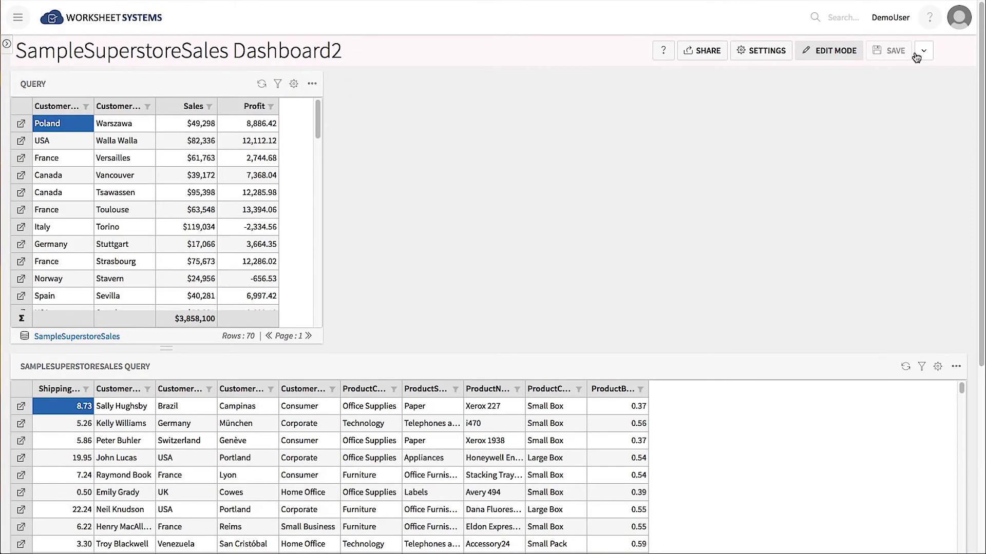
Rename the query panel to 'Sales Per City' with Panel & Short Title grouping.
left_click(293, 84)
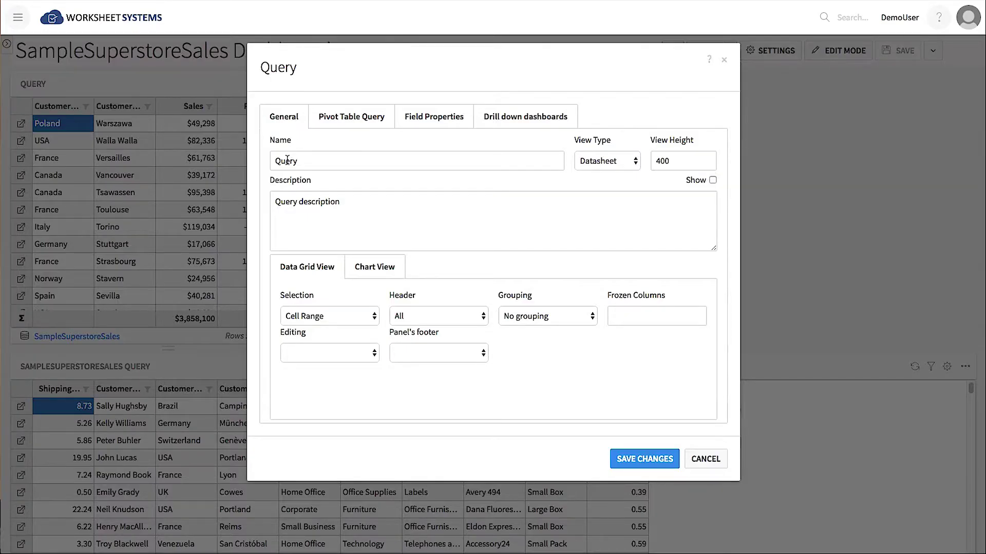
double_click(287, 160)
type("Sales Per City")
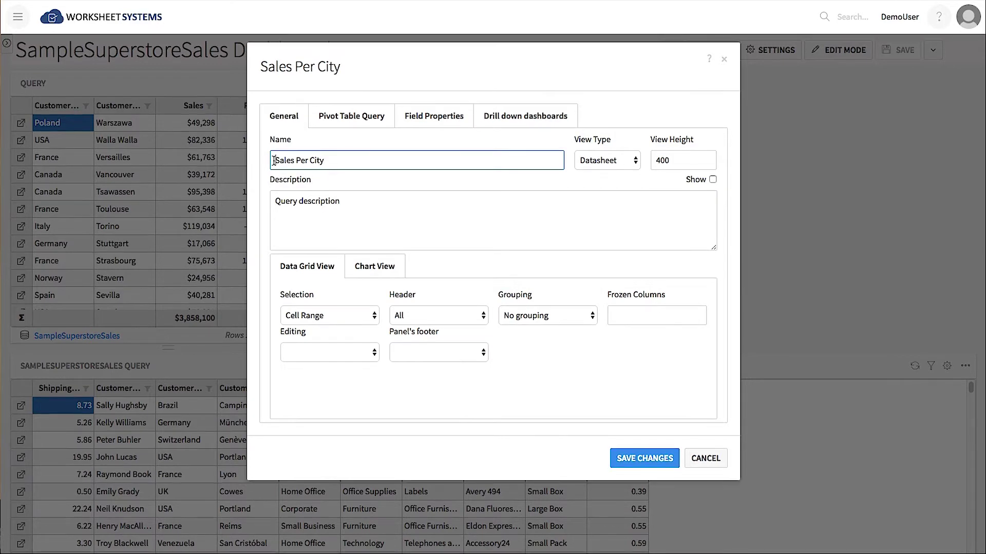
left_click(589, 317)
left_click(583, 351)
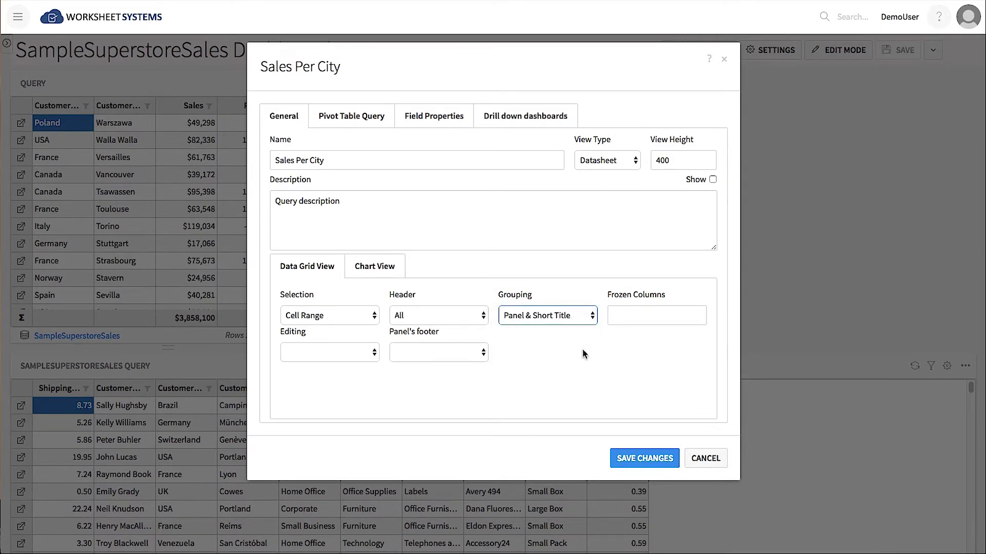
left_click(663, 459)
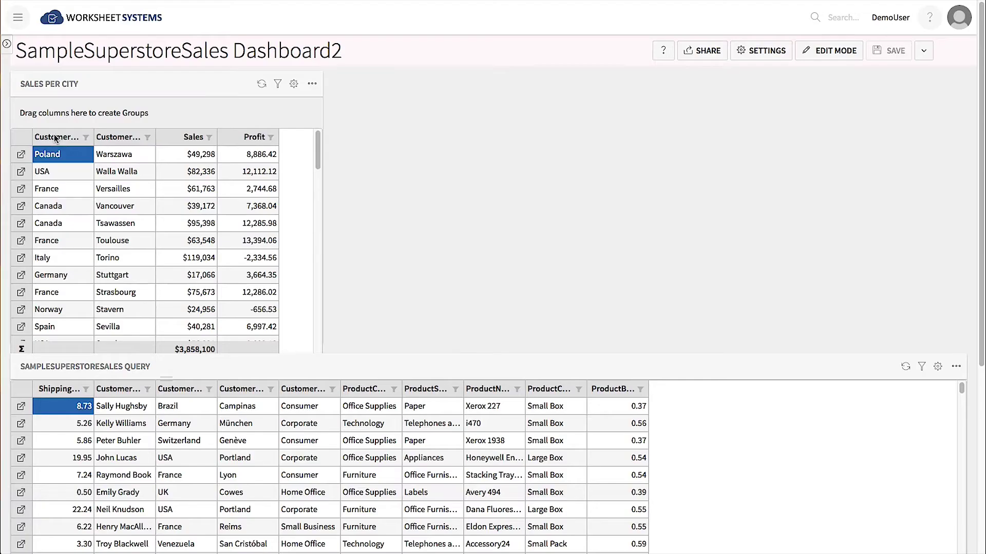
Group Sales Per City by CustomerCountry, then set grouping to No grouping to hide the panel.
left_click_drag(56, 136, 54, 114)
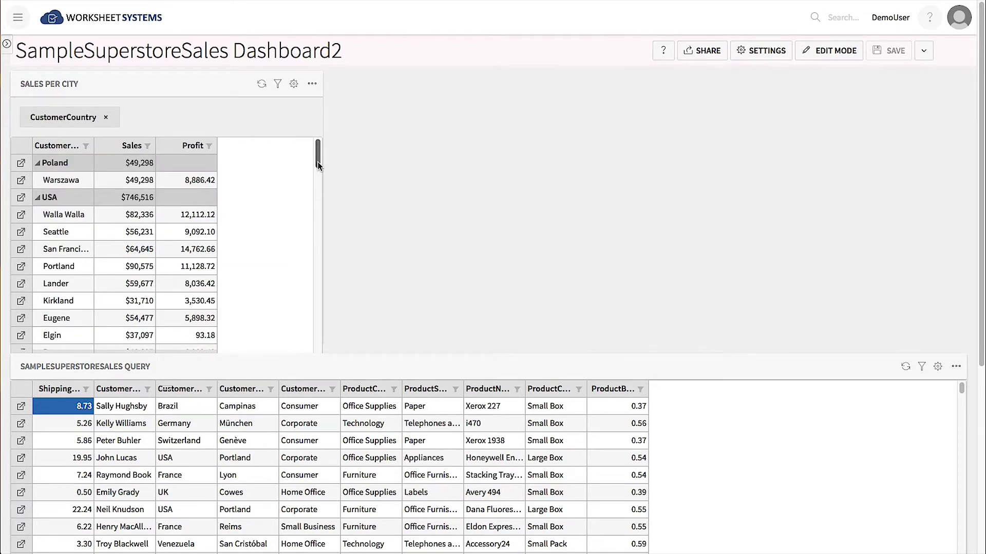
mouse_move(318, 161)
left_mouse_down()
mouse_move(313, 227)
mouse_move(316, 156)
left_mouse_up()
left_click(293, 84)
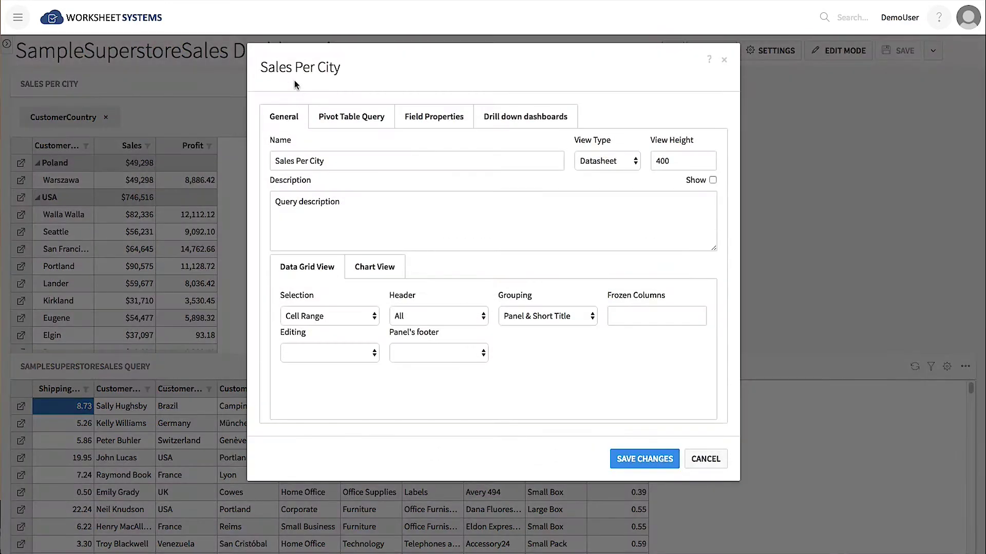
left_click(546, 318)
left_click(542, 273)
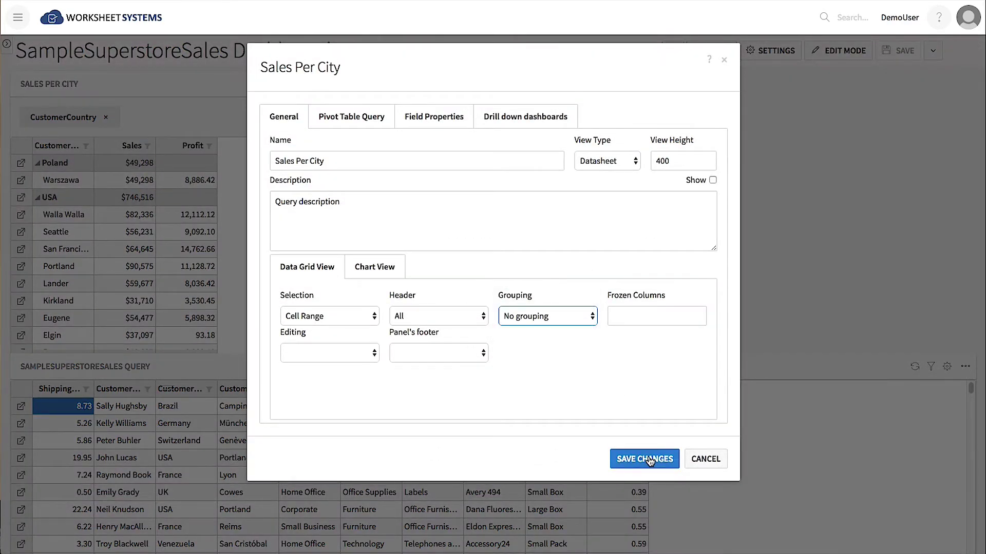
left_click(648, 458)
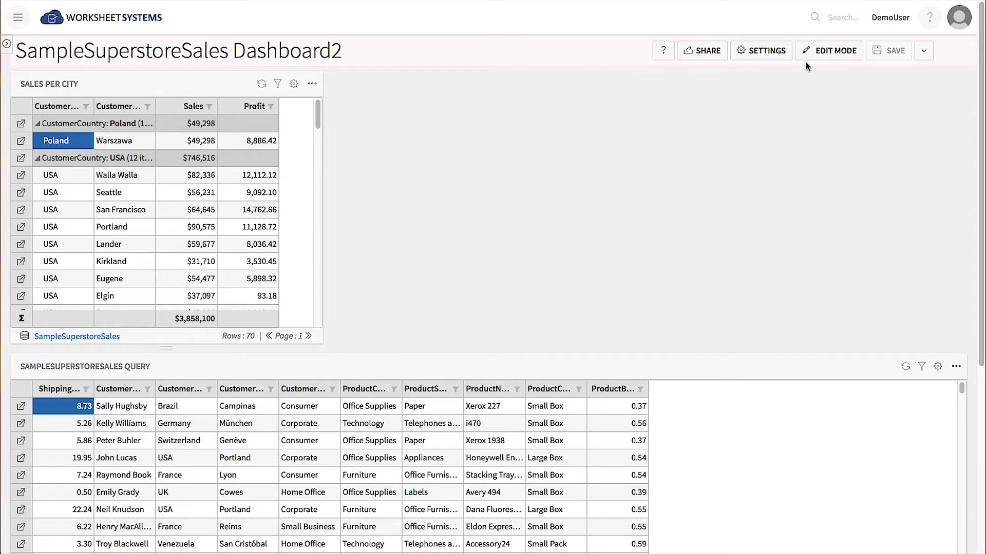
left_click(825, 53)
Build an aggregated SampleSuperstoreSales query with CustomerSegment rows and summed Profit.
left_click(819, 55)
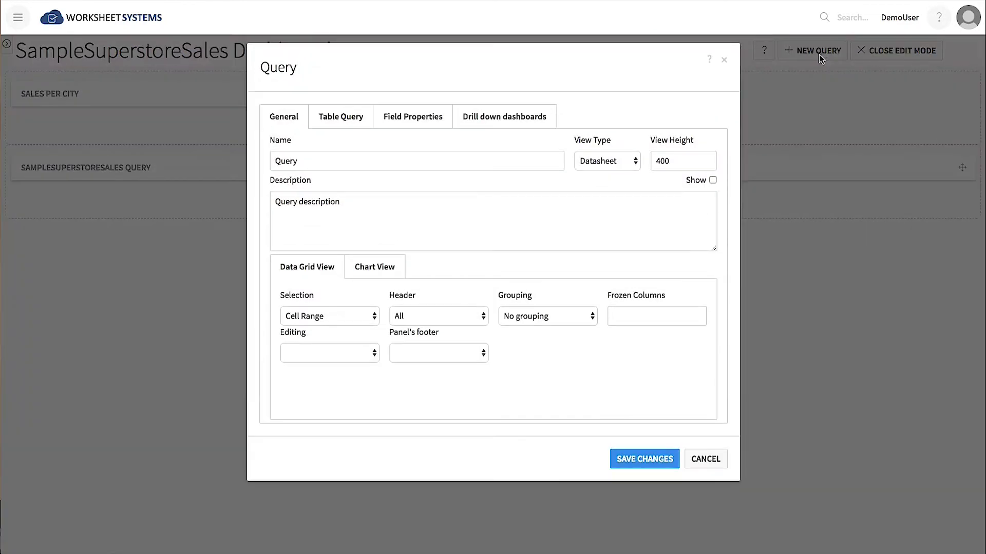
left_click(360, 118)
left_click(476, 161)
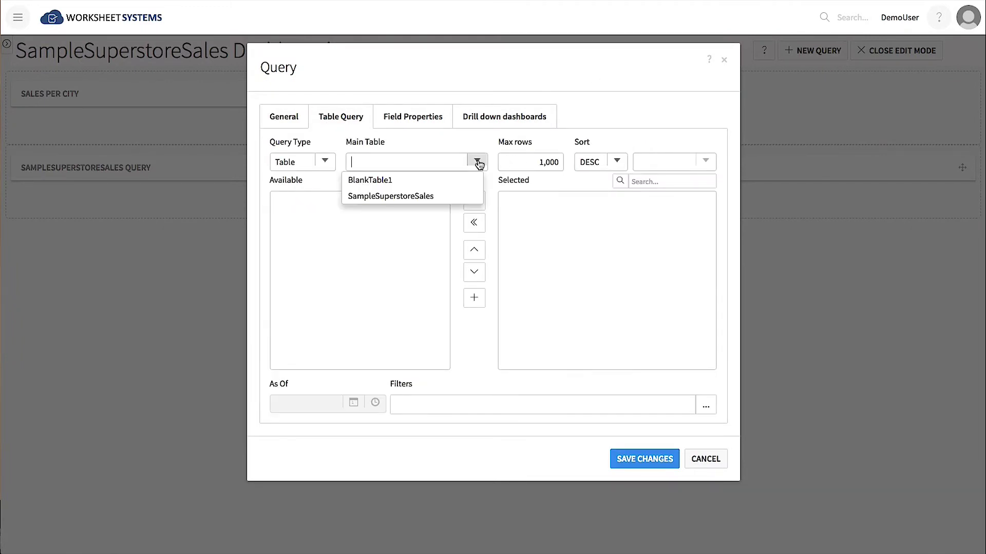
left_click(465, 196)
left_click(332, 165)
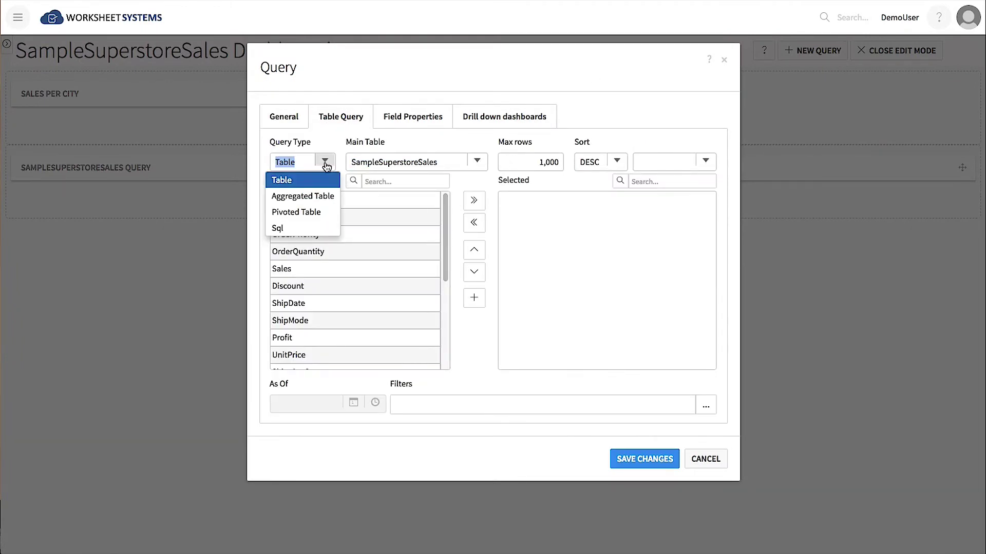
left_click(318, 195)
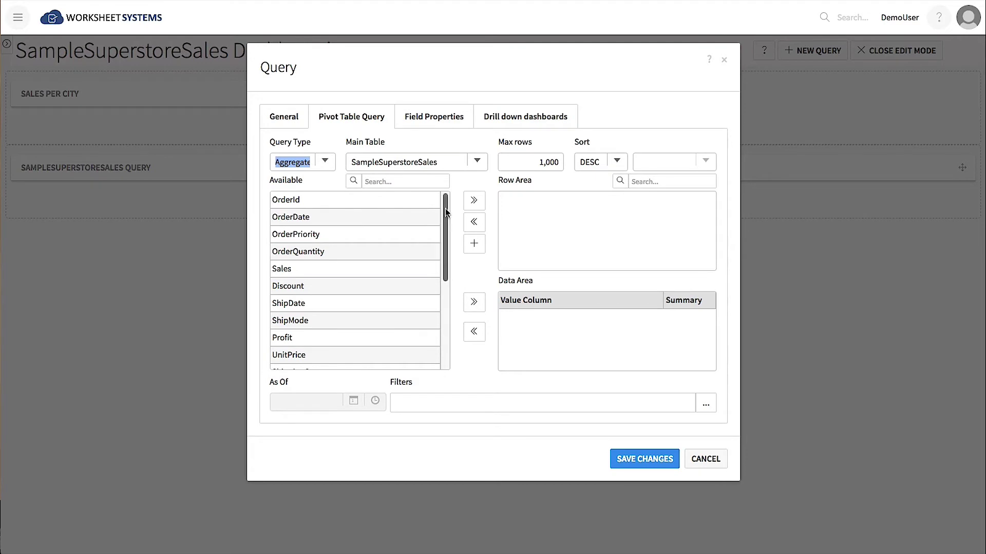
scroll(432, 270, "down", 5)
left_click(330, 316)
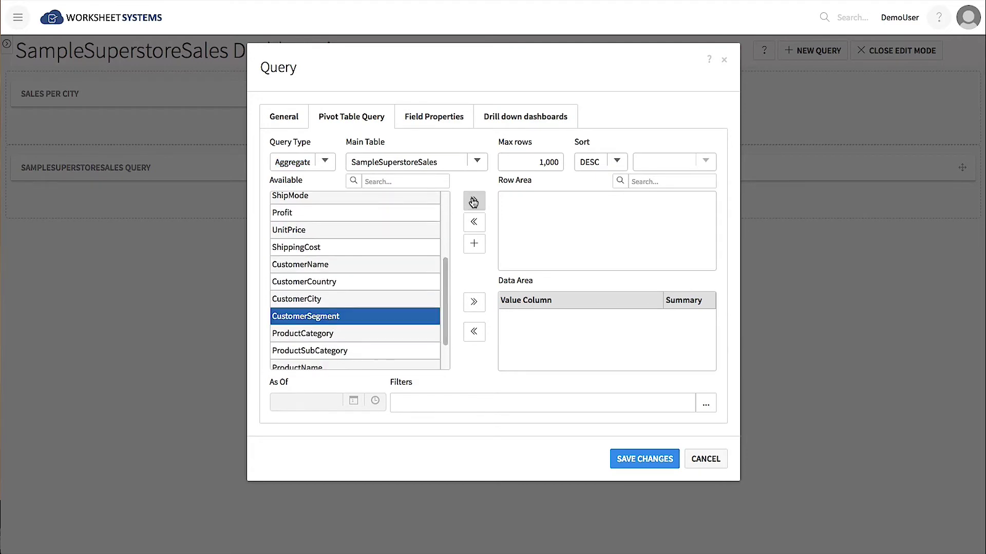
left_click(473, 200)
left_click(305, 213)
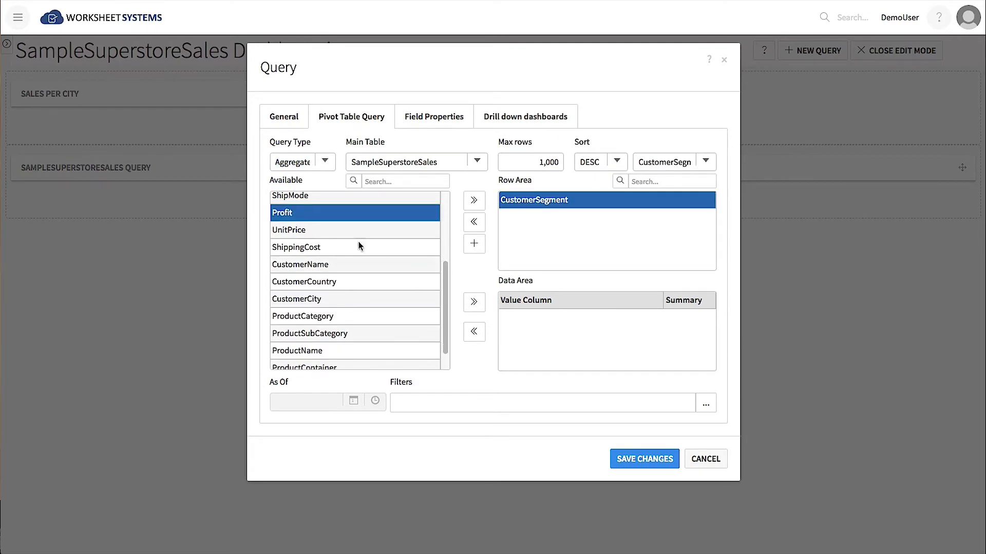
left_click(472, 304)
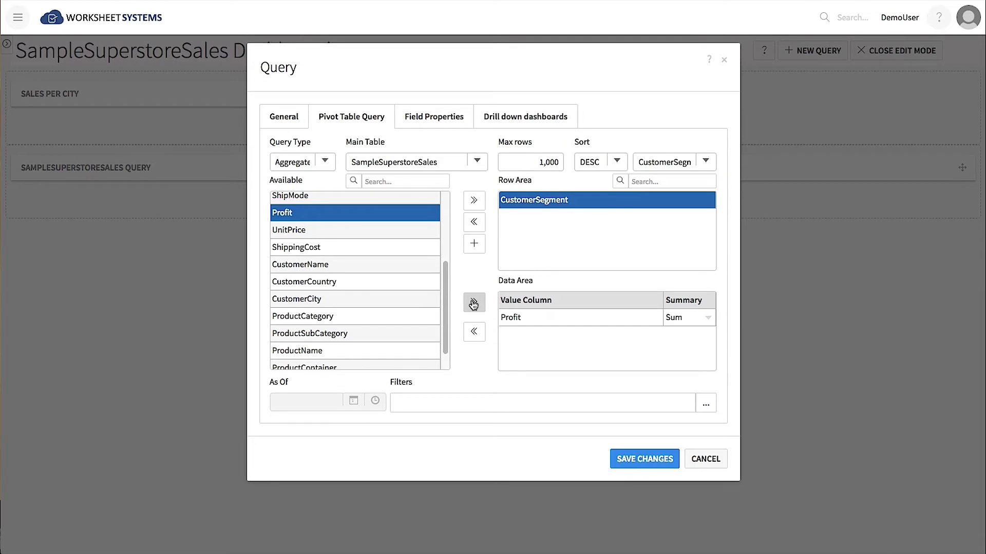
Name the query 'Profit per Segment'.
left_click(290, 117)
double_click(289, 160)
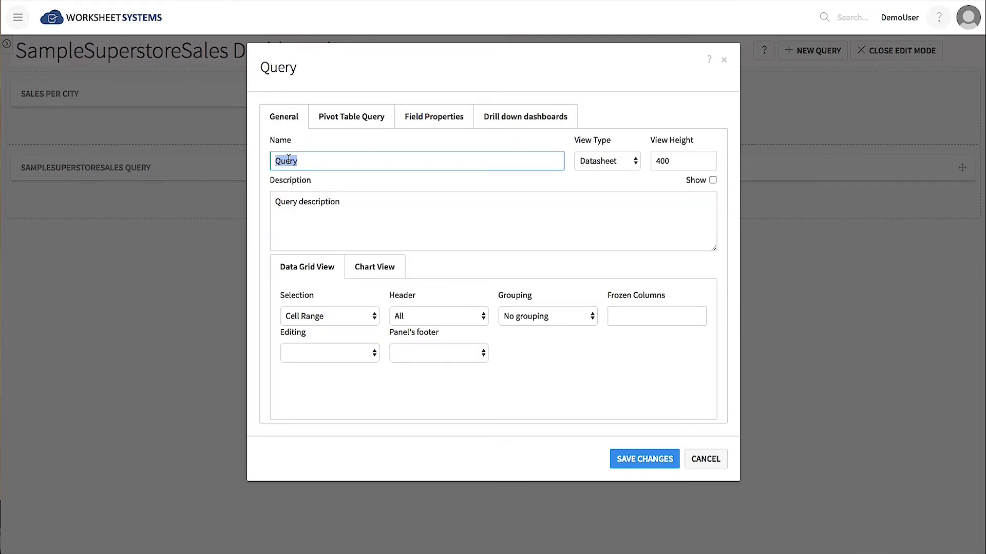
type("Profit per Segment")
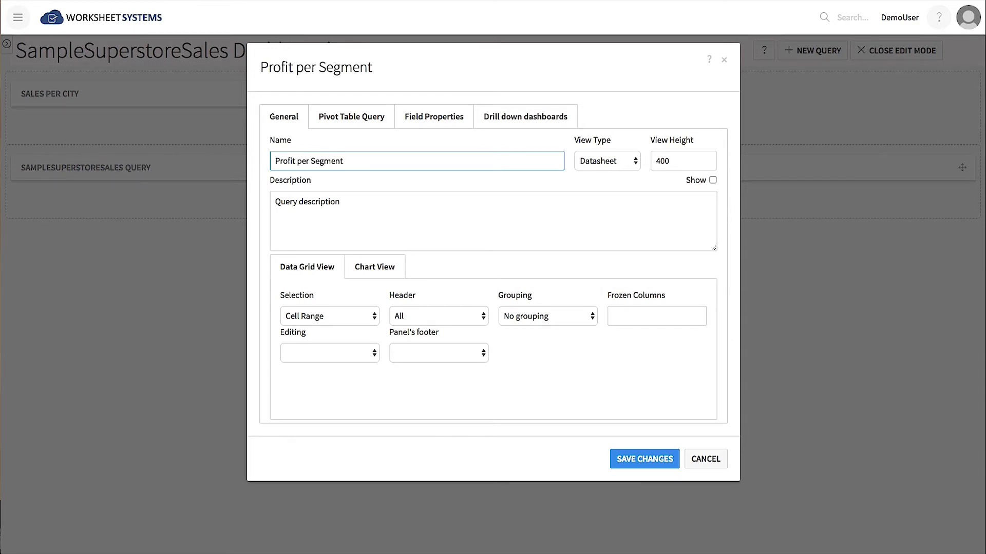
Chart Sum_Profit by CustomerSegment as a PieChart and move it to the middle column.
left_click(374, 266)
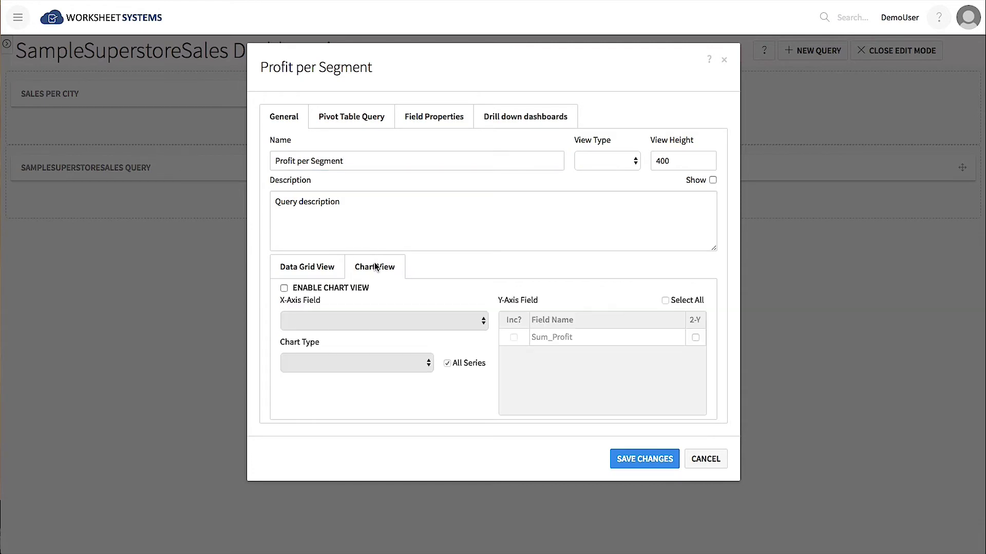
left_click(284, 288)
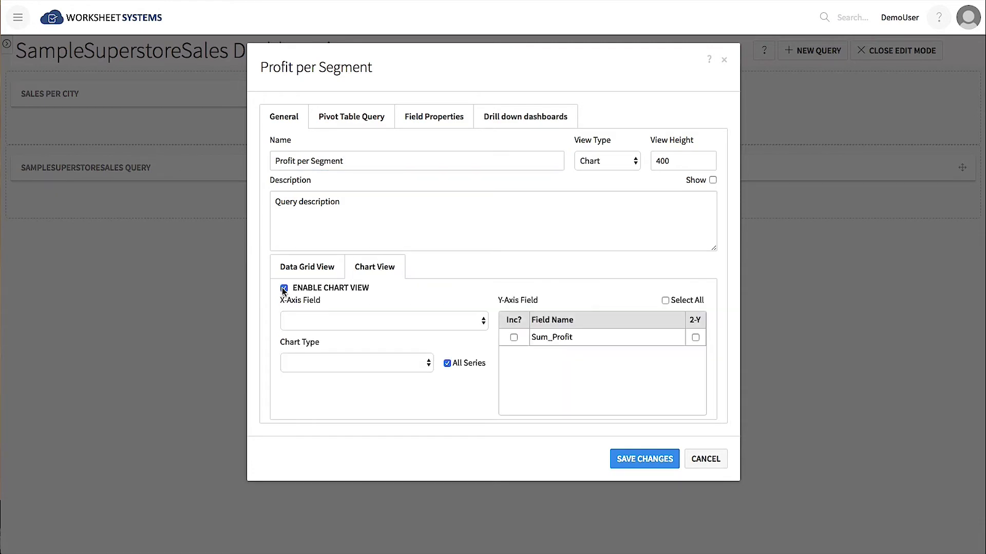
left_click(482, 321)
left_click(462, 333)
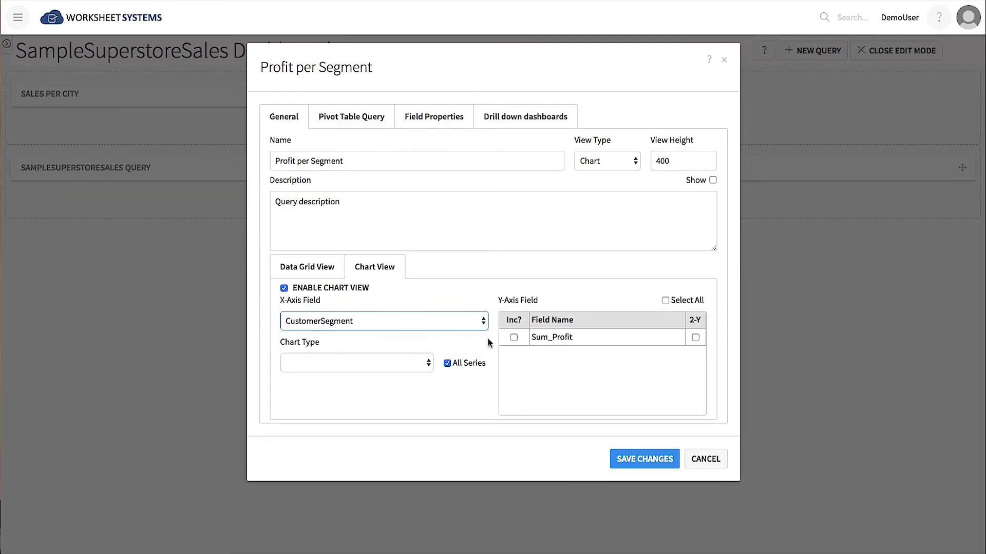
left_click(514, 338)
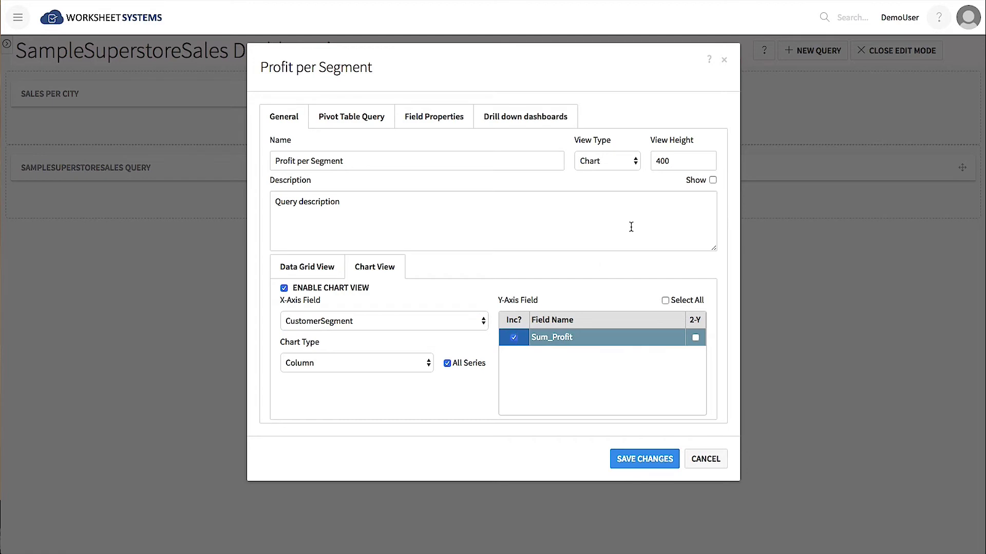
left_click(635, 163)
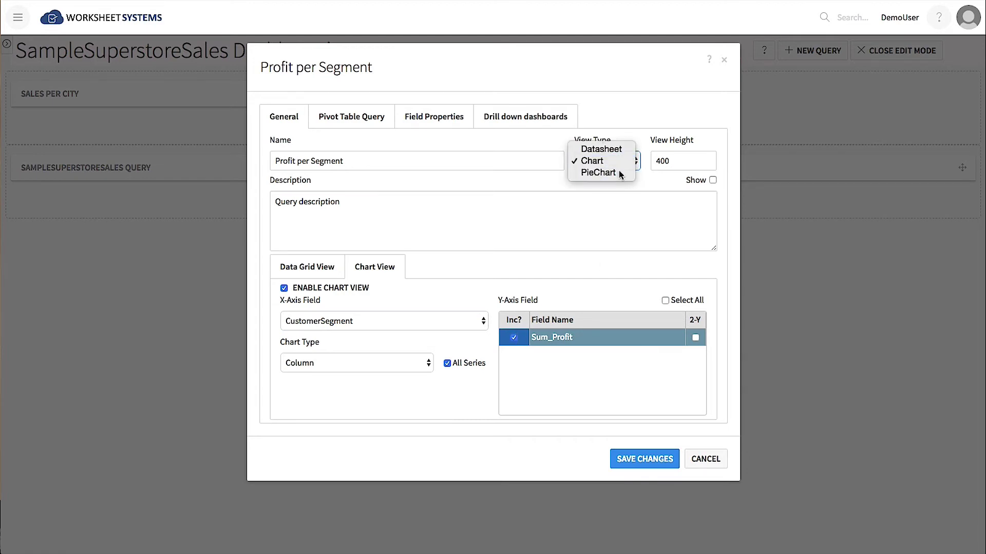
left_click(619, 172)
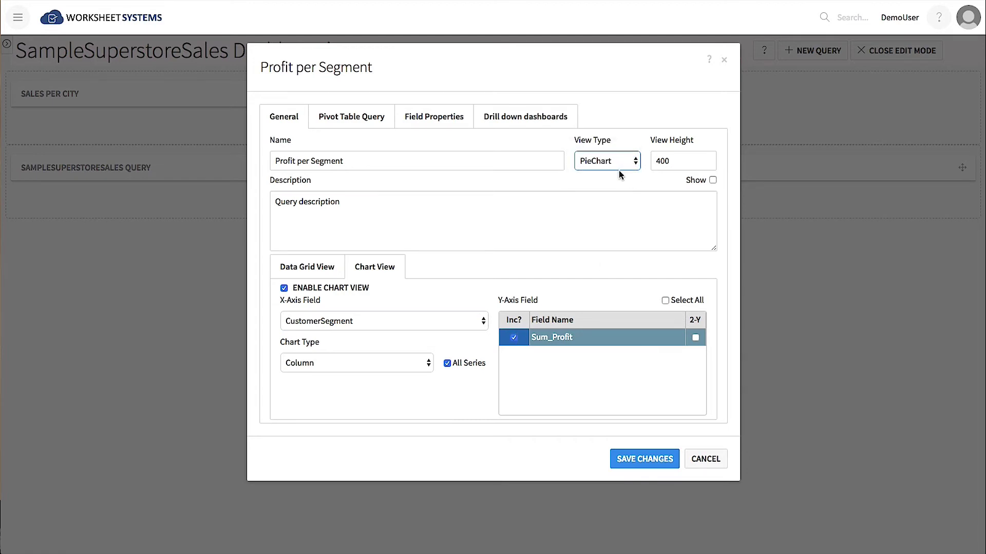
left_click(657, 458)
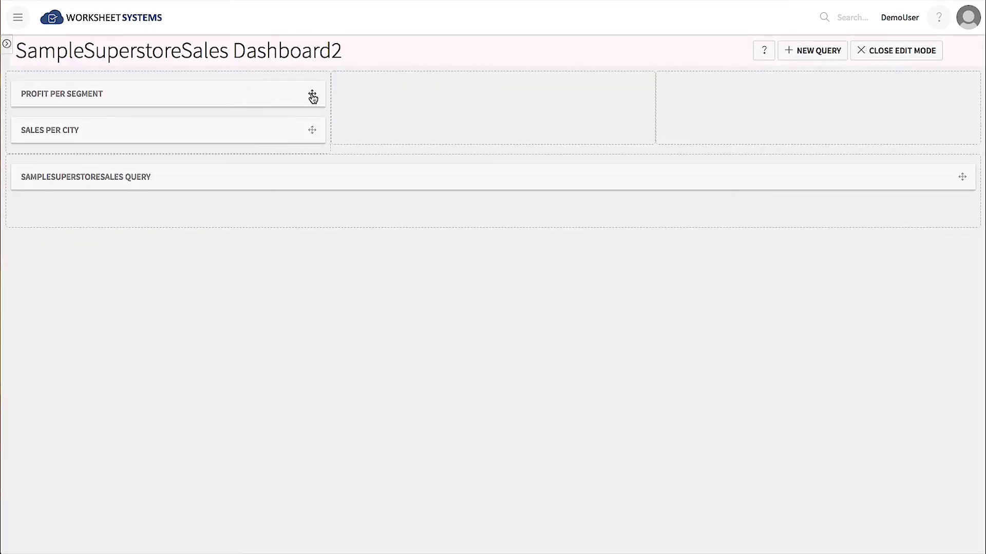
left_click_drag(313, 97, 637, 98)
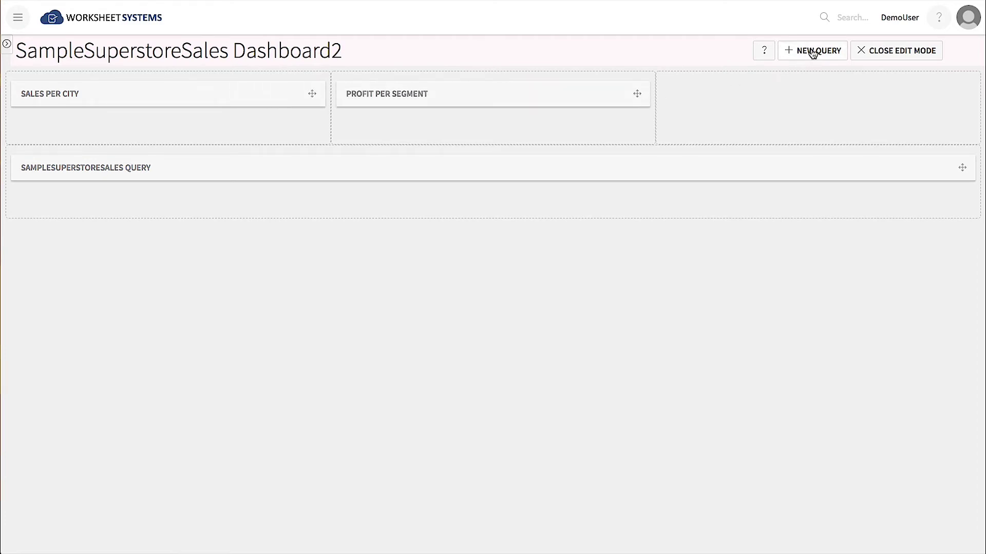
left_click(813, 52)
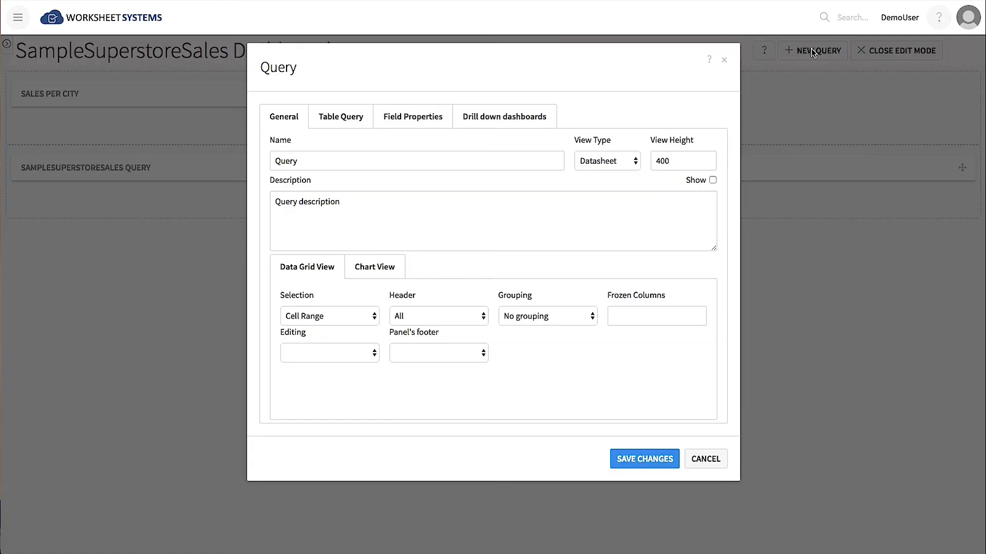
Build an aggregated SampleSuperstoreSales query with ProductCategory rows and summed Profit.
left_click(351, 119)
left_click(323, 160)
left_click(311, 194)
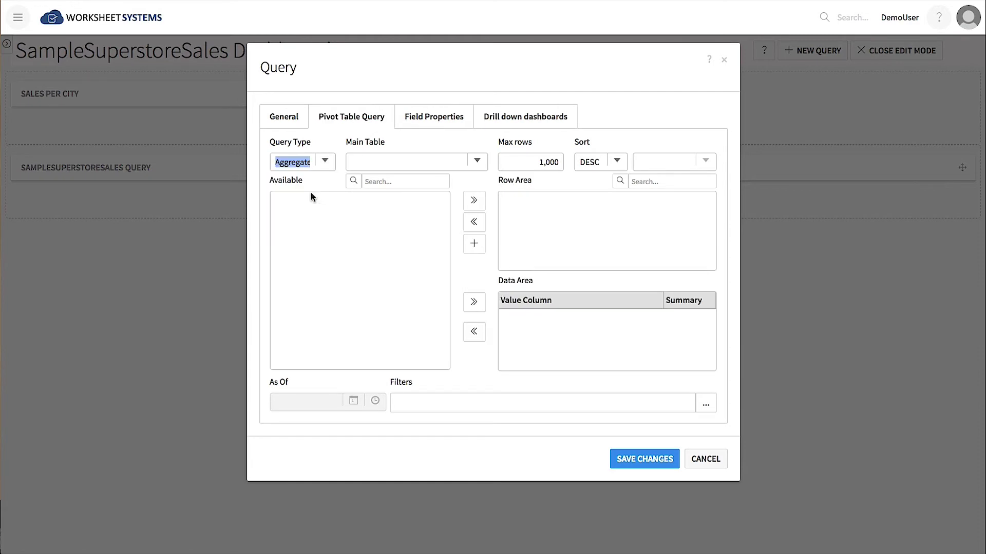
left_click(477, 161)
left_click(385, 196)
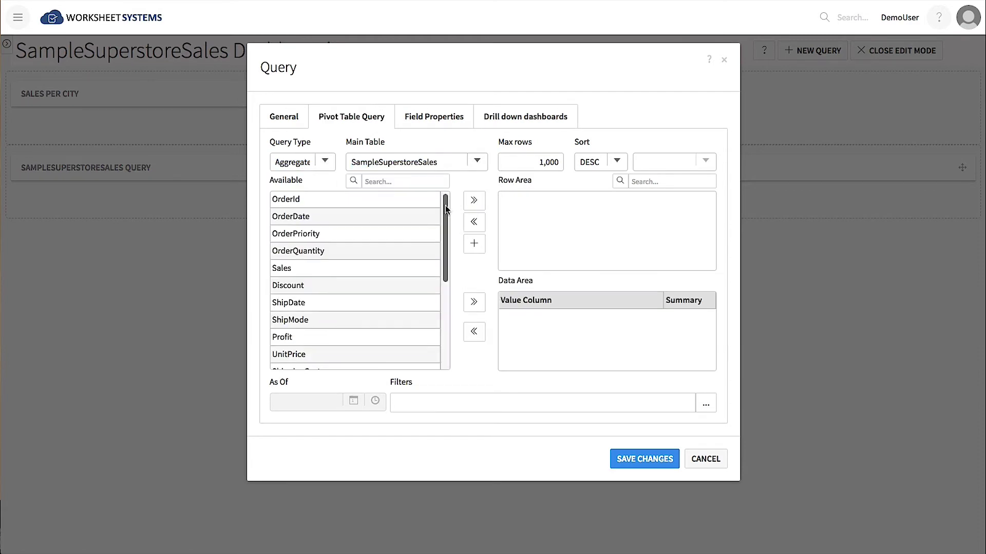
left_click_drag(445, 209, 446, 274)
left_click(313, 330)
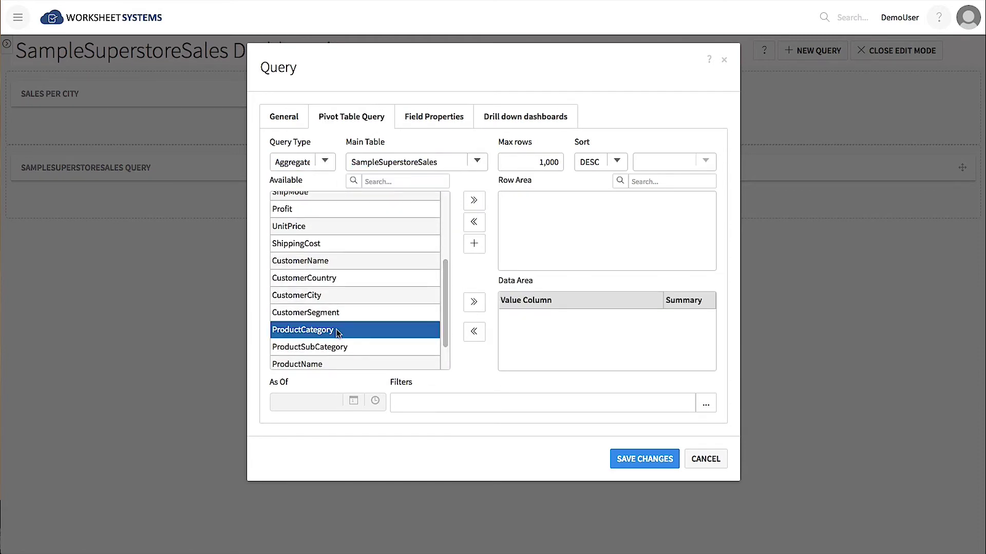
left_click(475, 200)
left_click(293, 209)
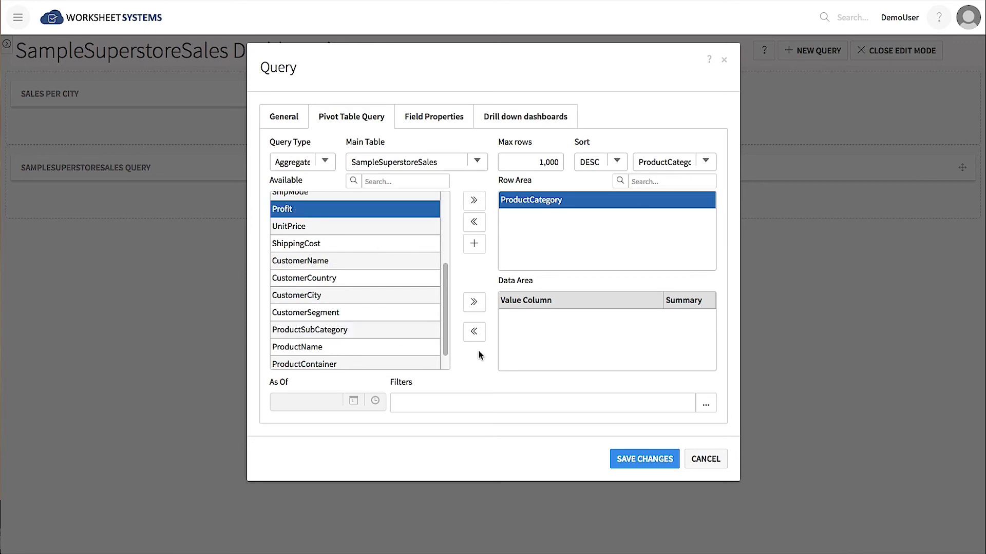
left_click(475, 303)
Name the query 'Profit Per Category'.
left_click(284, 117)
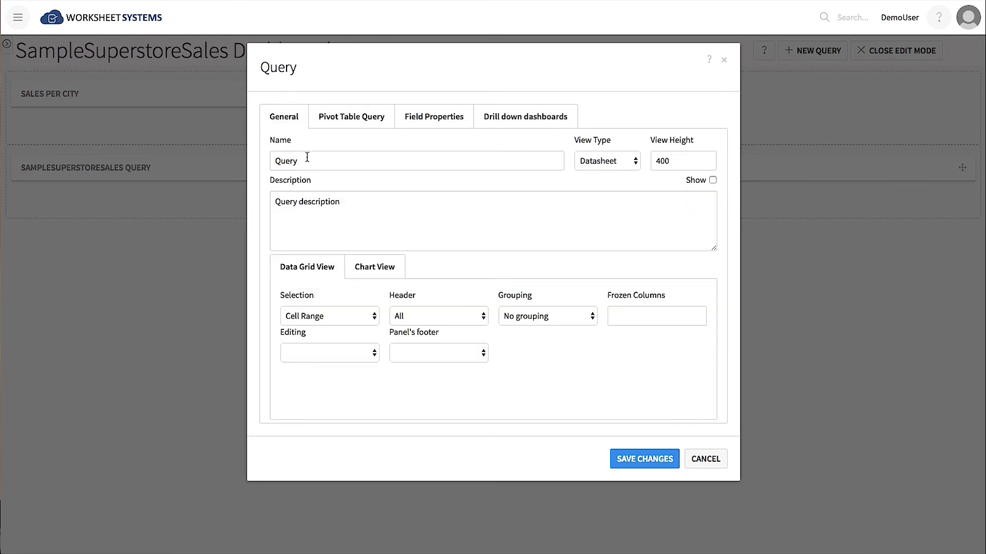
double_click(287, 161)
type("Profit Per Category")
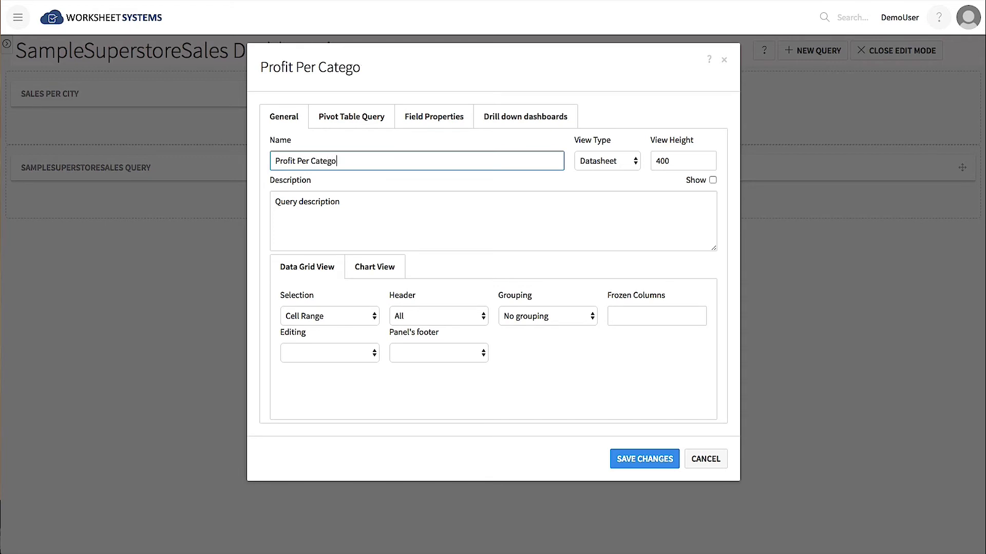
Chart Sum_Profit by ProductCategory as columns, place it in the right column, and exit edit mode.
left_click(382, 268)
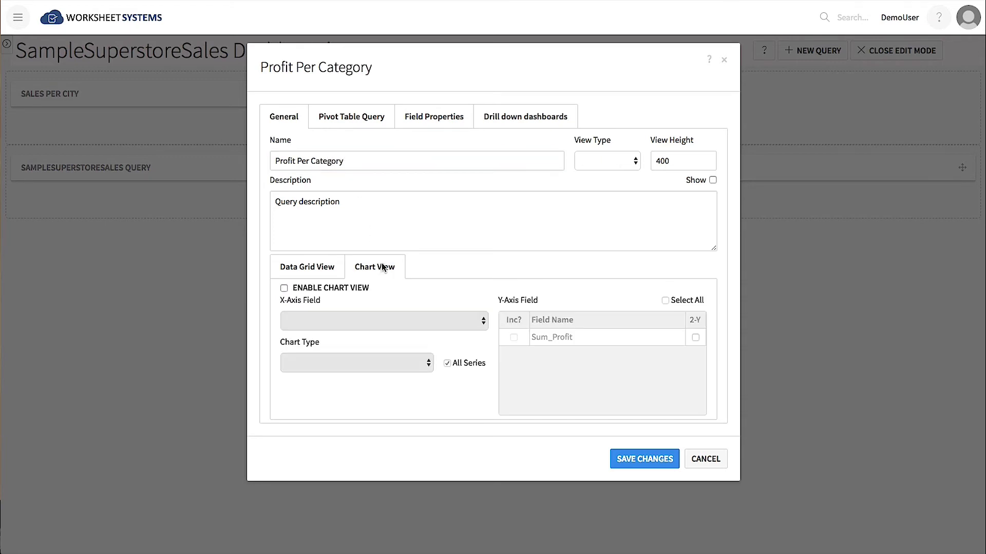
left_click(284, 288)
left_click(463, 321)
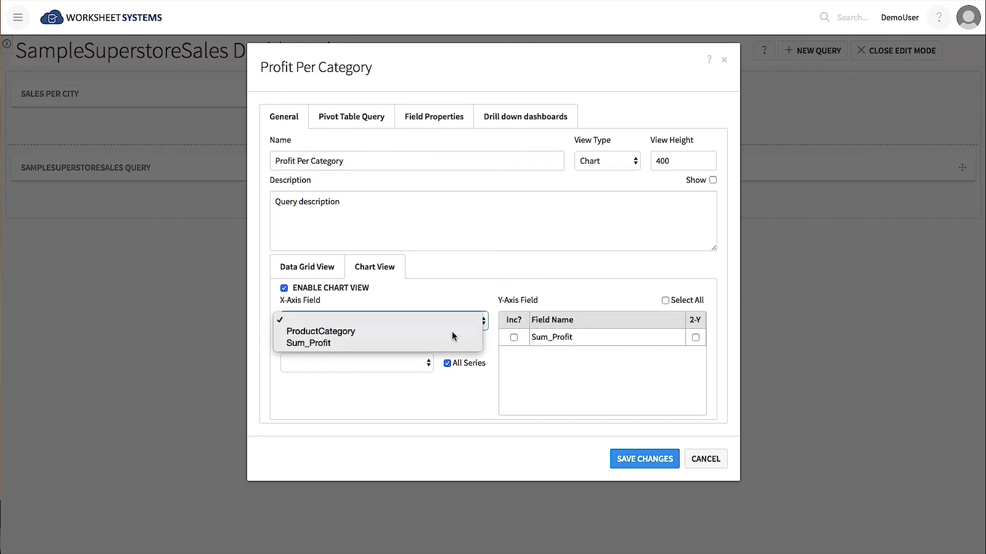
left_click(452, 331)
left_click(513, 338)
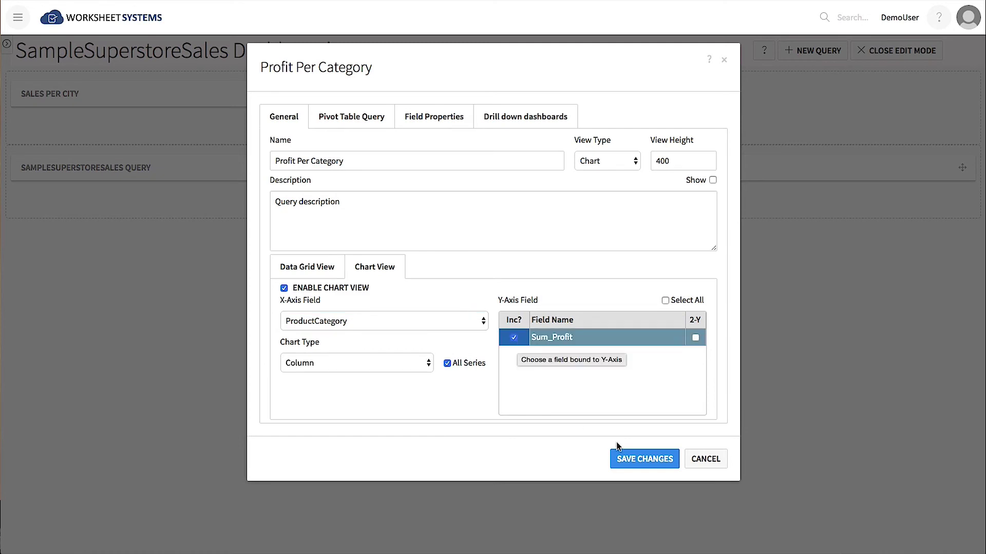
left_click(654, 462)
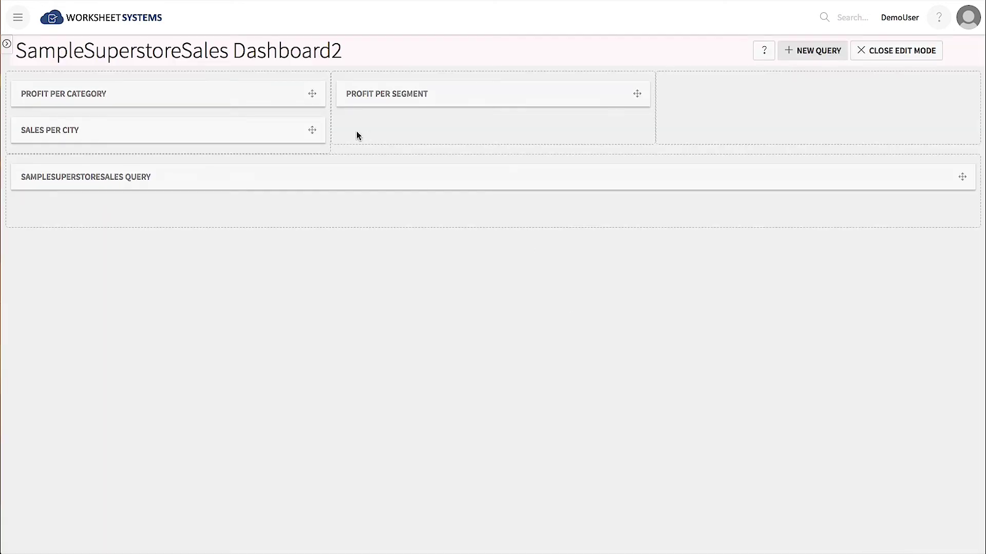
left_click_drag(314, 97, 934, 85)
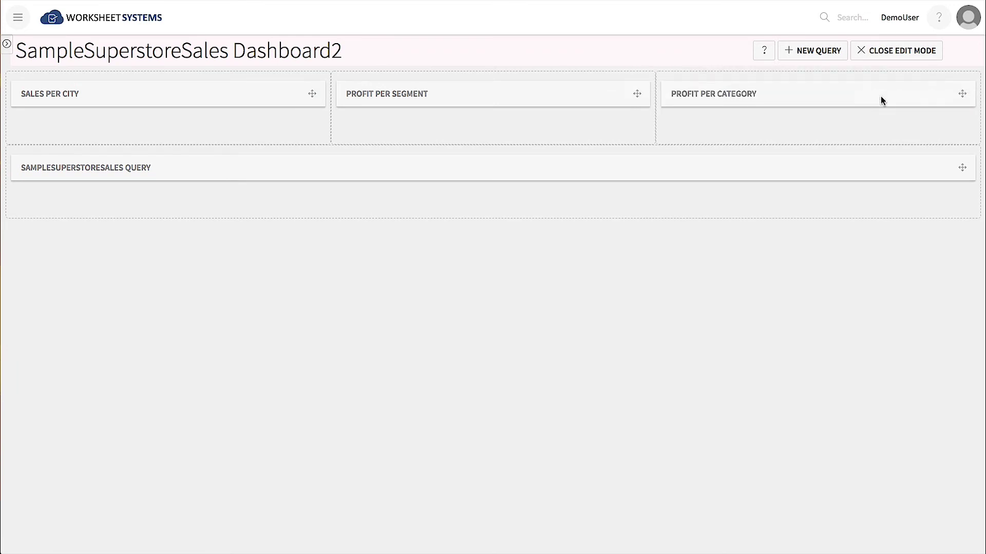
left_click(892, 50)
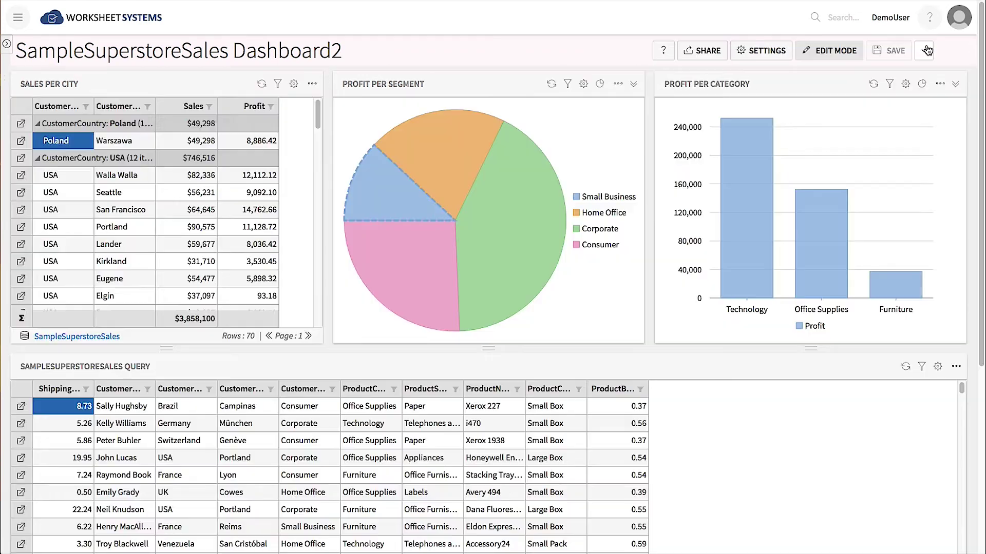
Add a CustomerCountry filter condition to the SampleSuperstoreSales Query.
mouse_move(851, 184)
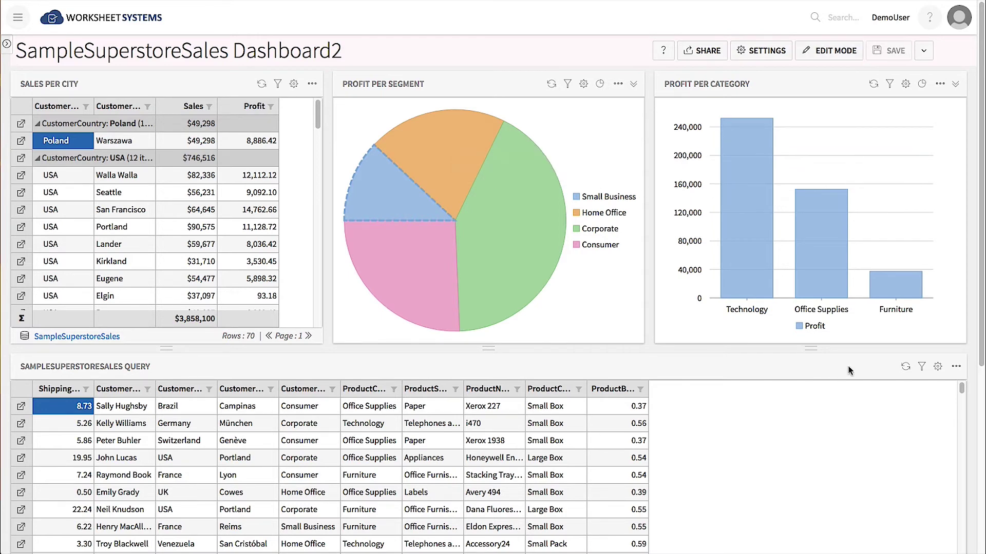
left_click(922, 366)
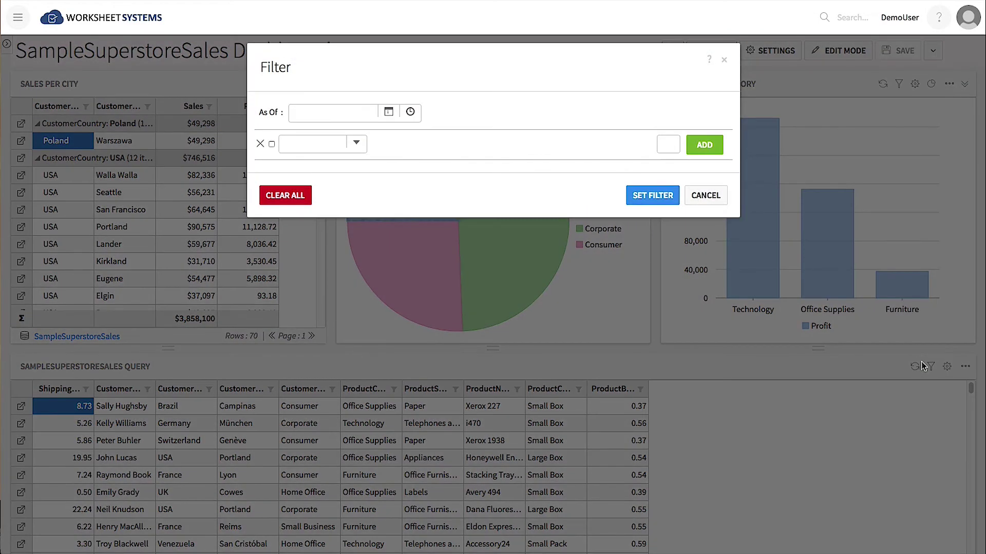
left_click(329, 143)
type("Customer")
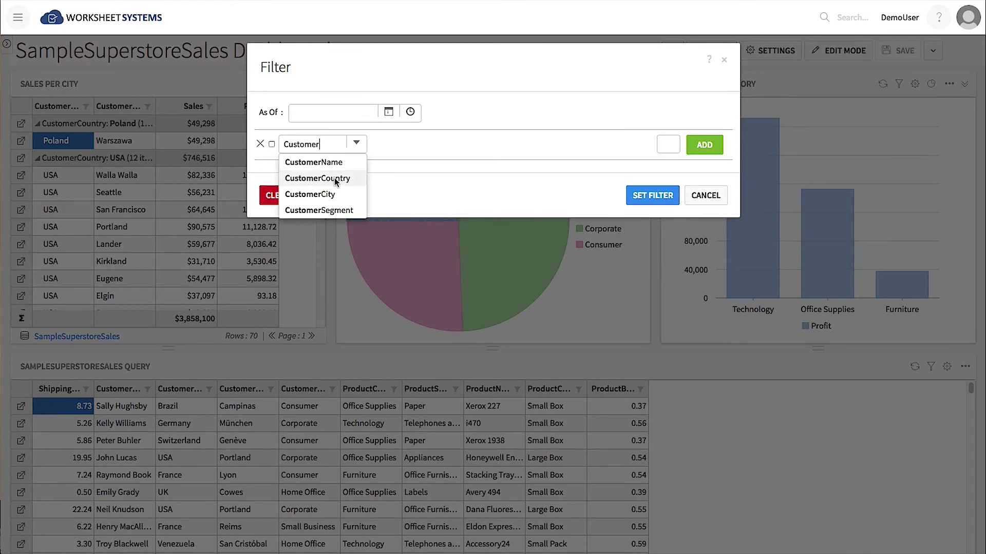
left_click(332, 180)
Add a CustomerCity condition, tie both conditions to dashboard parameters, and apply the filter.
left_click(705, 145)
left_click(319, 175)
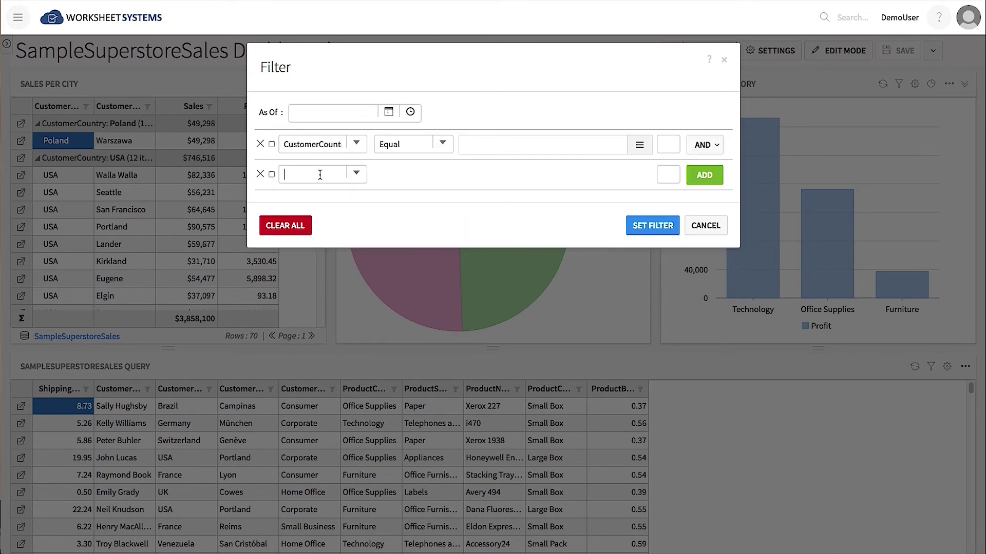
type("Customer")
left_click(322, 222)
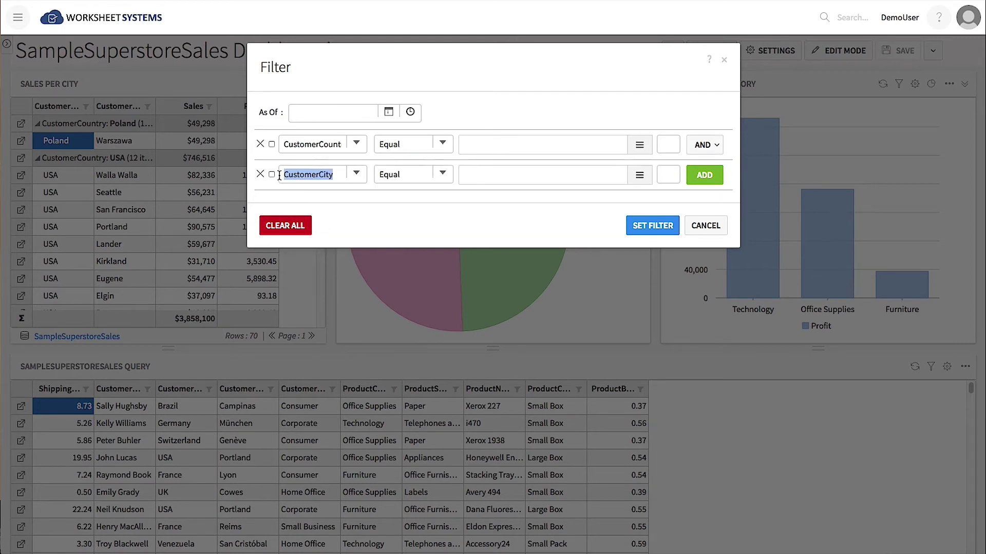
left_click(272, 144)
left_click(272, 174)
left_click(652, 225)
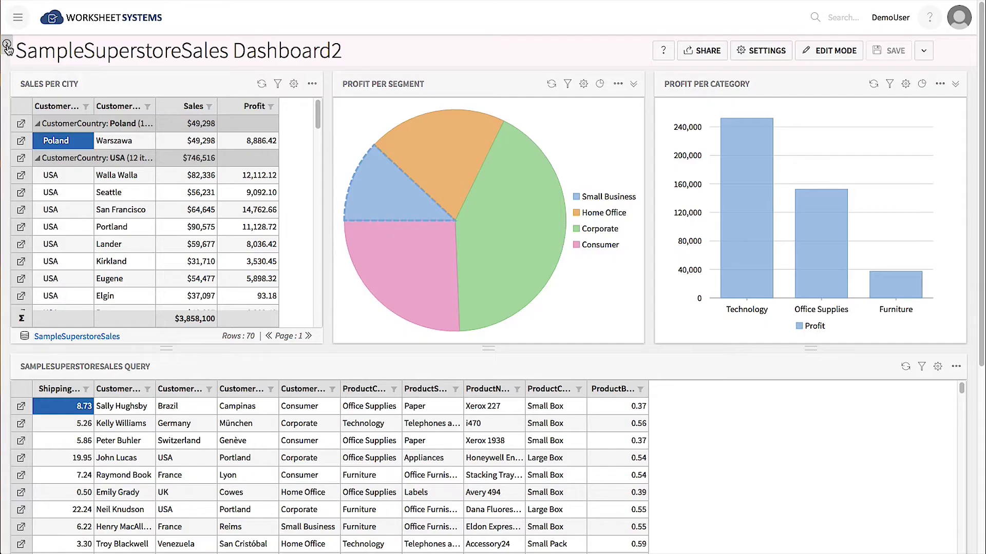
Set the CustomerCountry dashboard parameter to Venezuela.
left_click(7, 47)
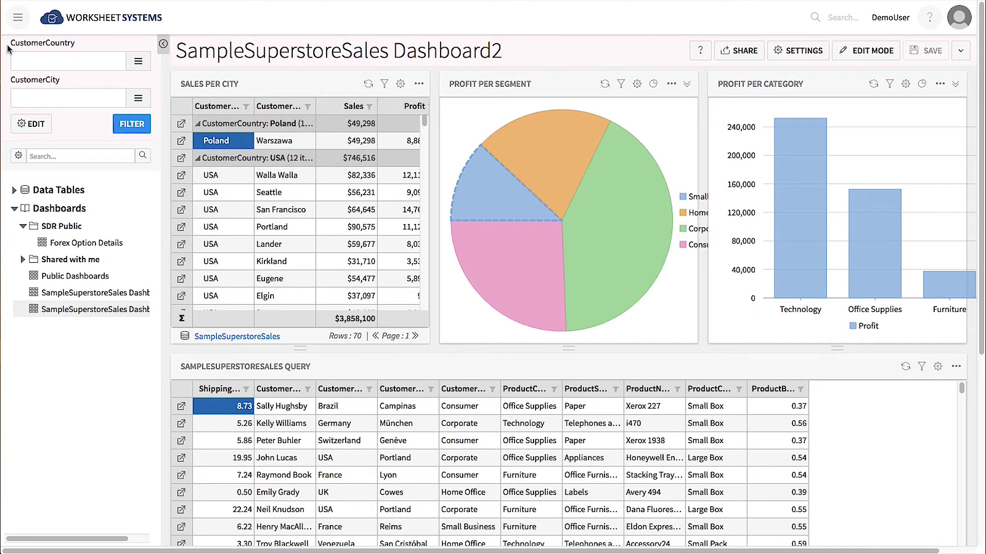
left_click(138, 61)
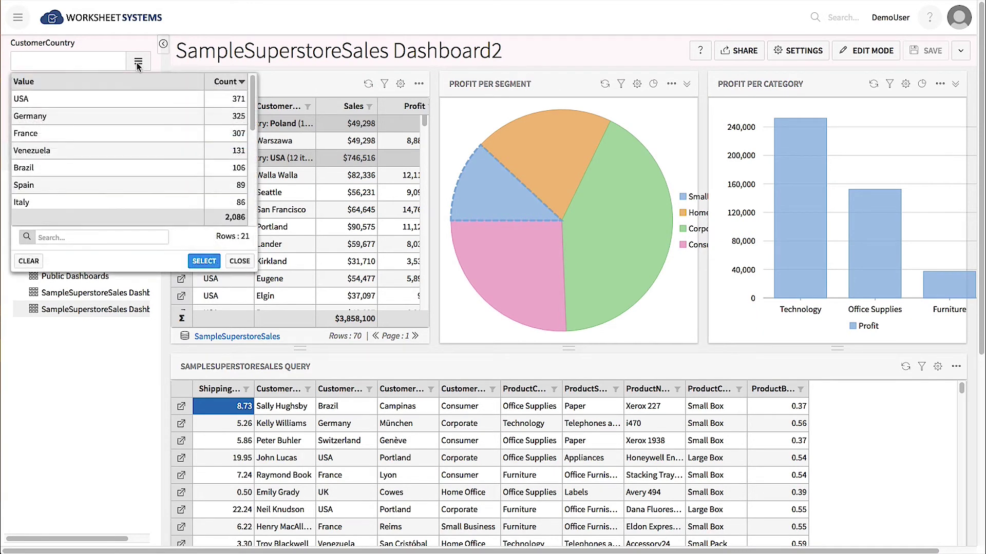
left_click(24, 153)
left_click(204, 261)
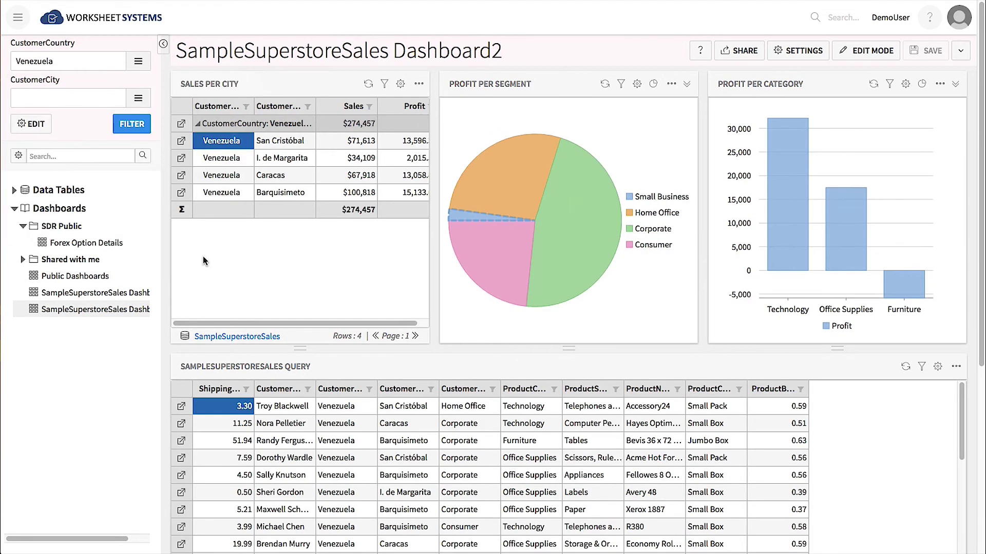
Set the CustomerCity dashboard parameter to Caracas.
left_click(138, 98)
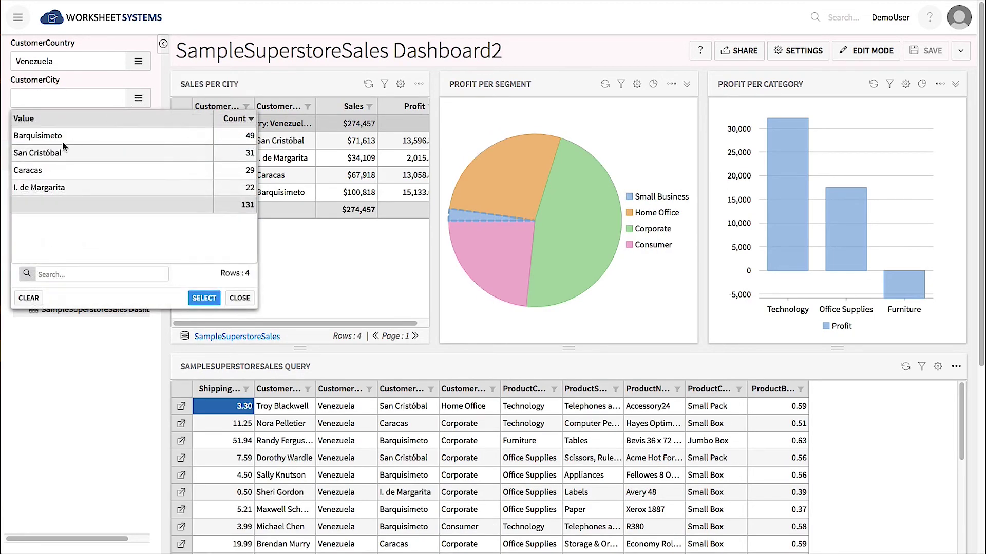
left_click(35, 154)
left_click(33, 170)
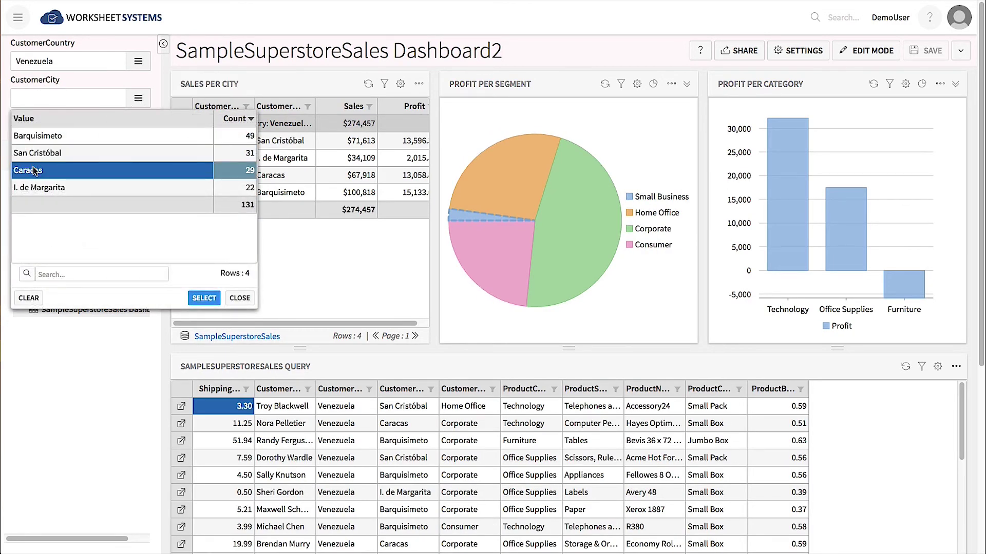
left_click(203, 298)
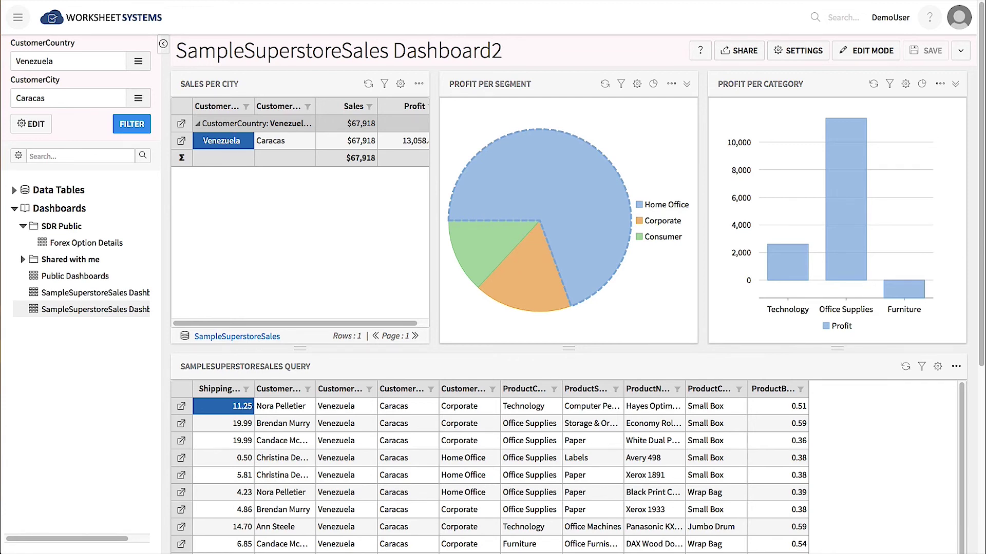
left_click(741, 51)
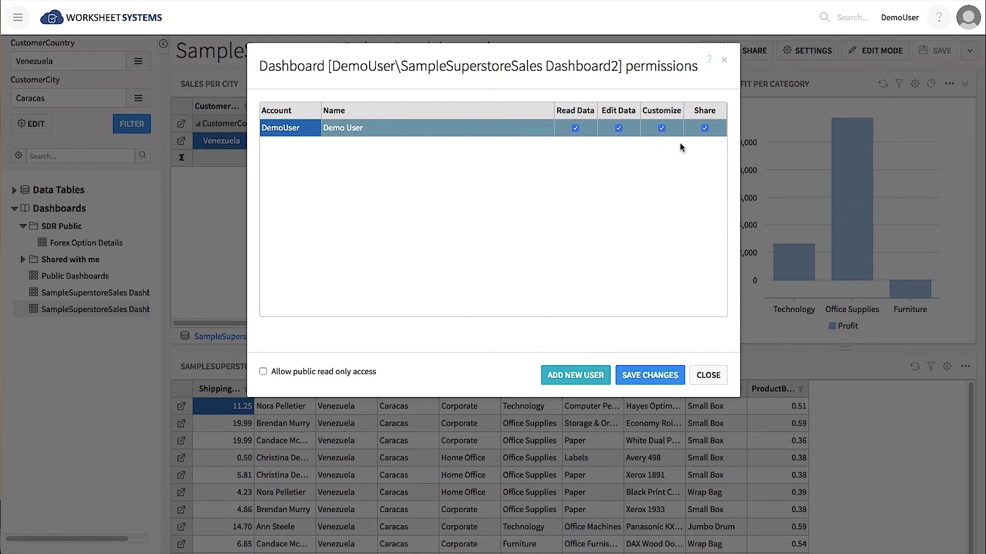
left_click(711, 376)
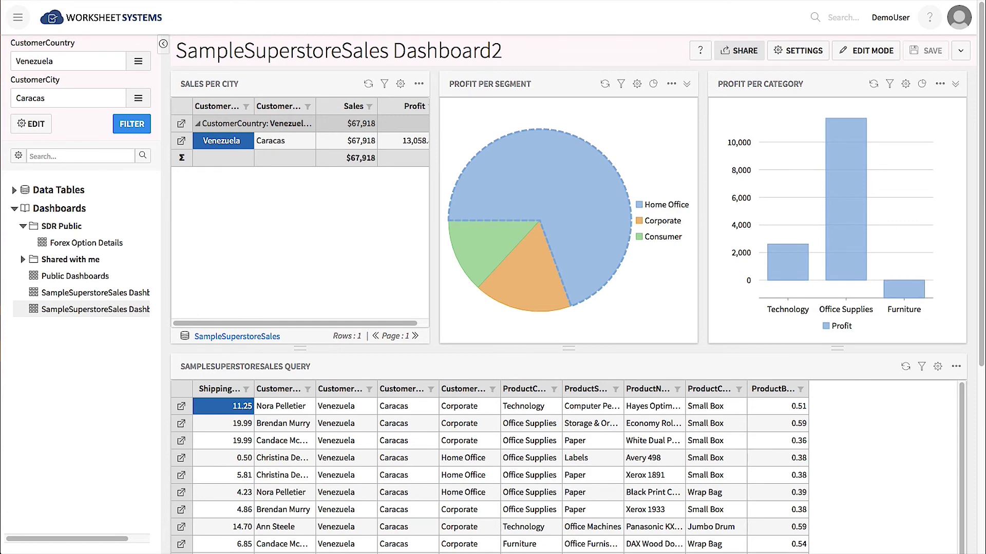
Switch the Sales Per City query to Sql, paste the select and add 'group by CustomerCountry'.
left_click(401, 85)
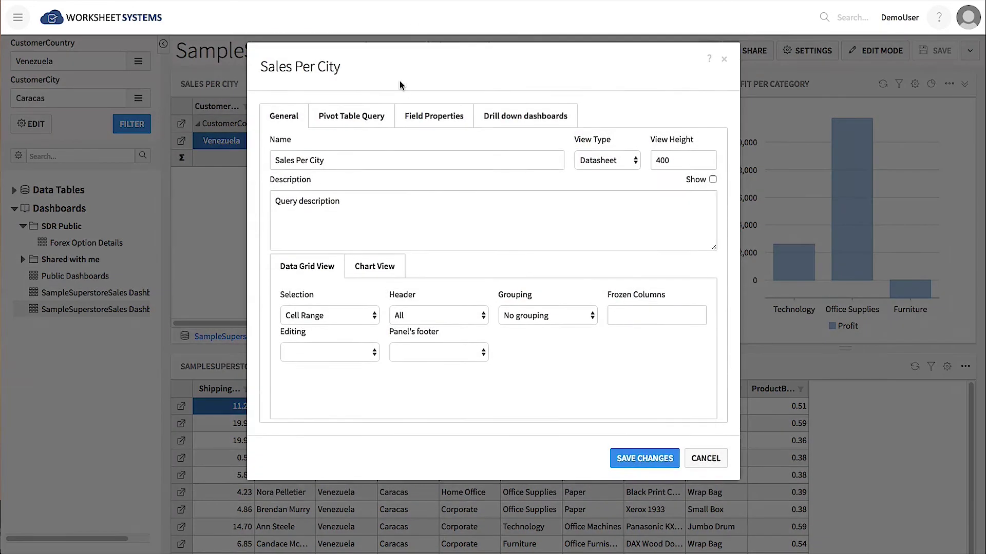
left_click(366, 120)
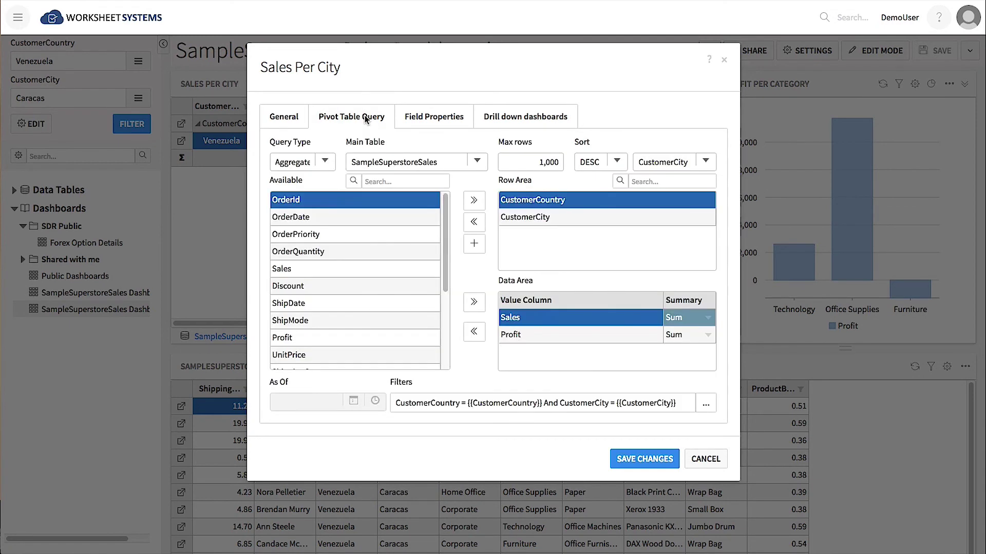
left_click(324, 162)
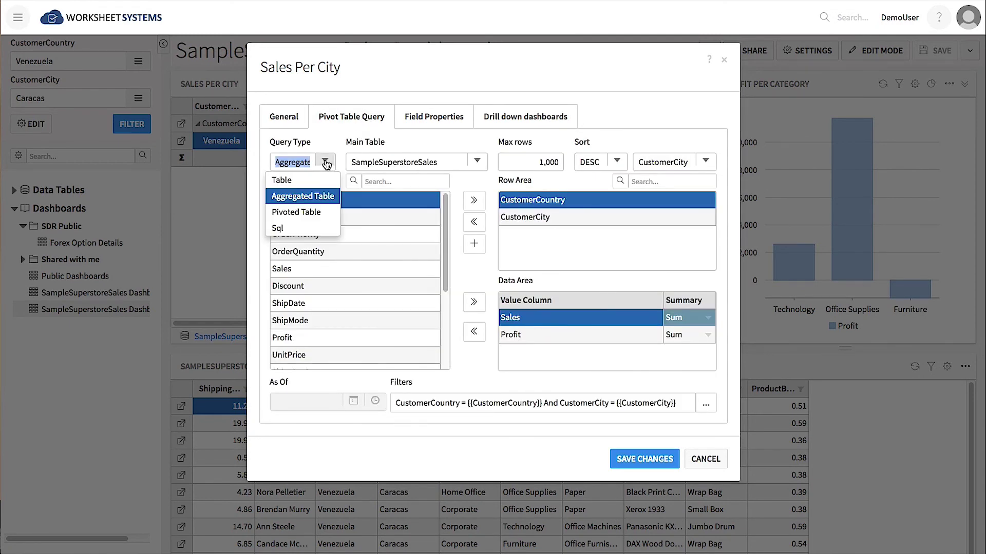
left_click(301, 228)
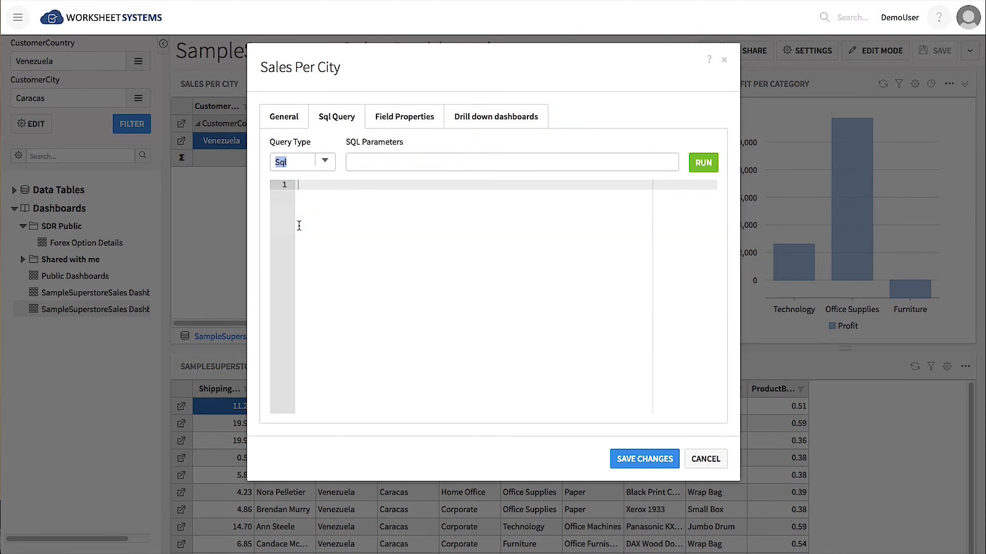
type("select CustomerCountry, Count(1) SalesCount, Sum(Sales) Sales from \"SampleSuperStoreSales\"")
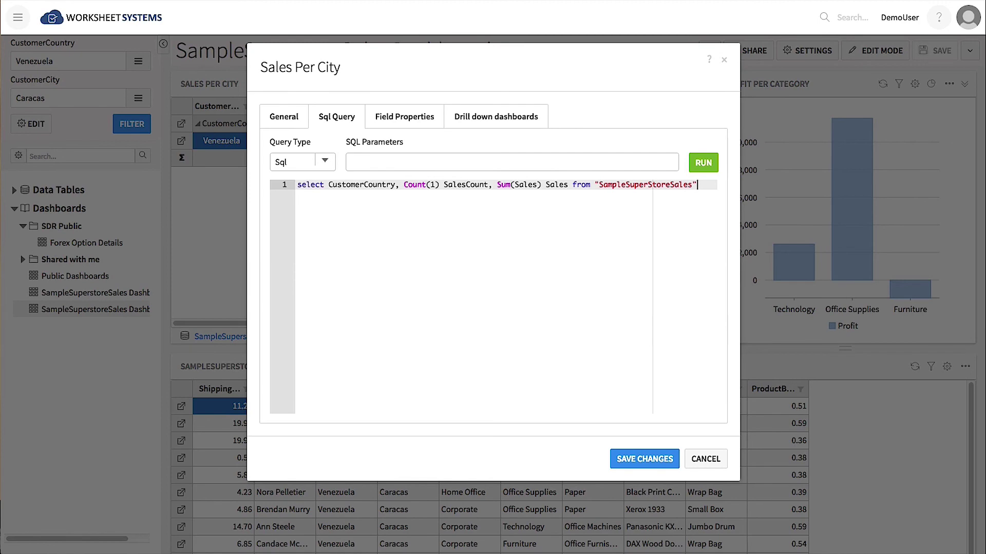
key("Return")
type("group by Cust")
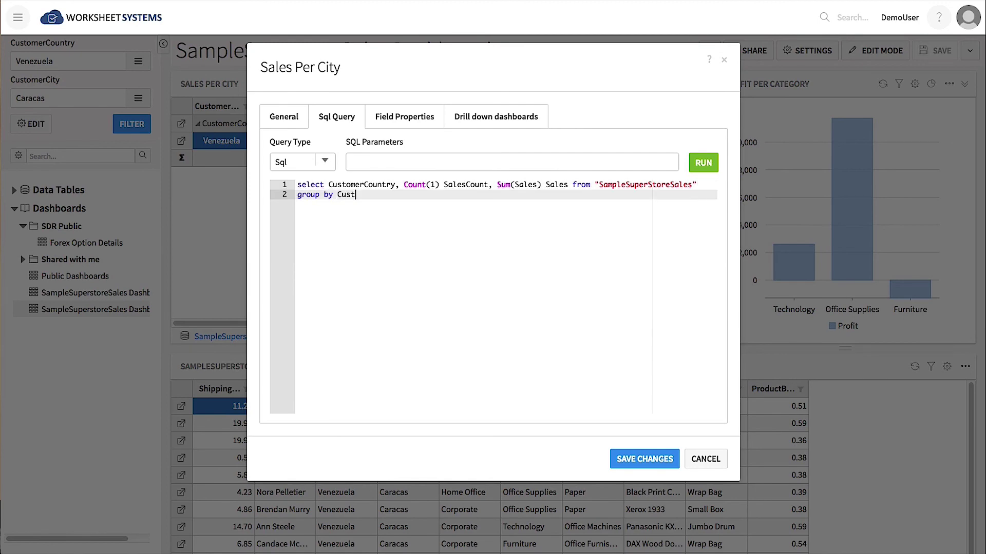
type("omerCountry")
Run the query and review SalesCount and Sales for the 21 countries.
left_click(703, 162)
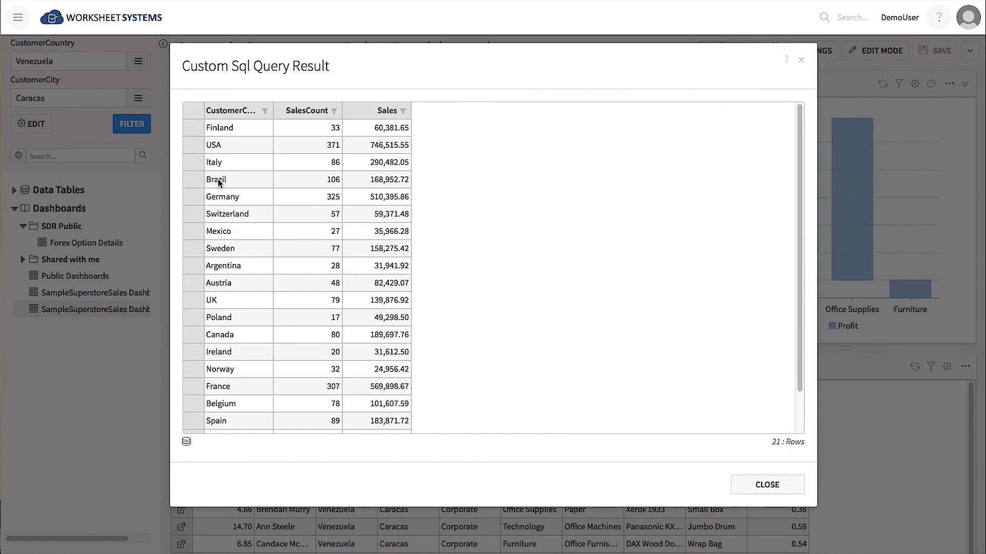
left_click_drag(218, 180, 296, 304)
left_click_drag(348, 363, 408, 397)
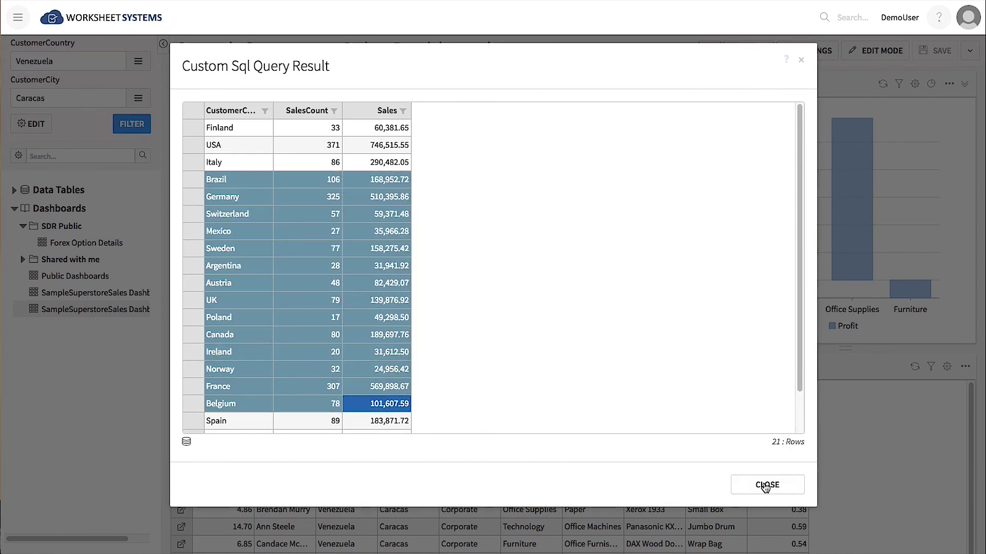
left_click(766, 485)
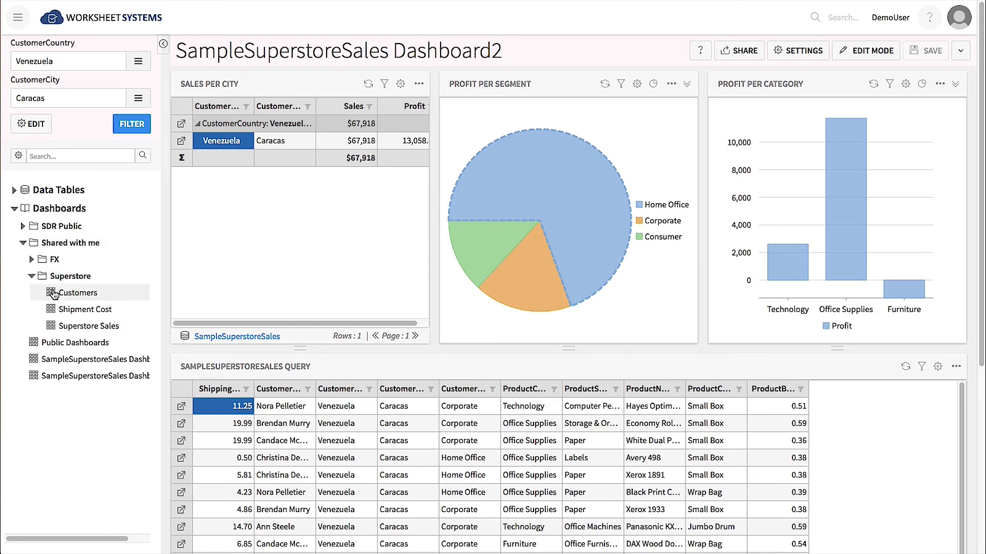
Browse the dashboards and open Shipment For Technology under Shipment Cost.
left_click(71, 292)
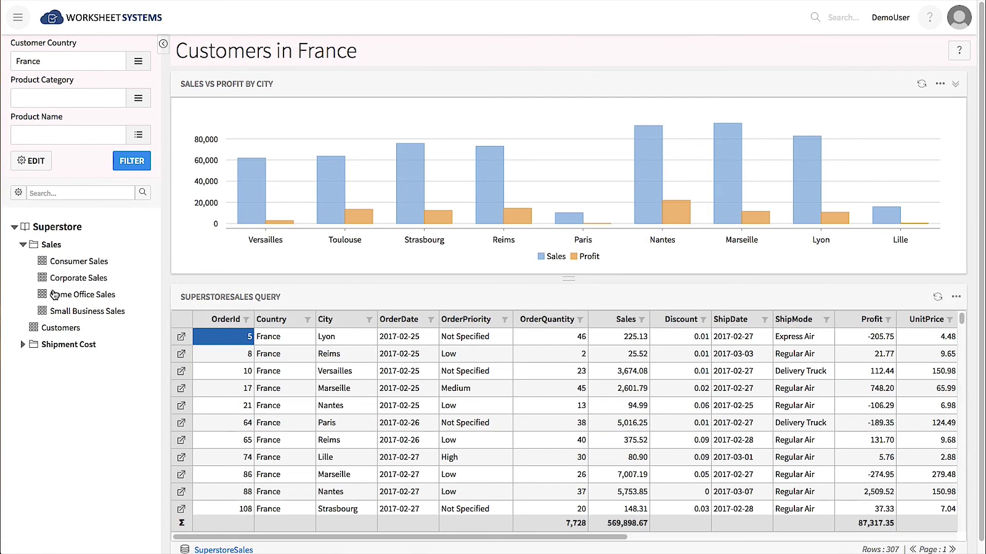
left_click(49, 295)
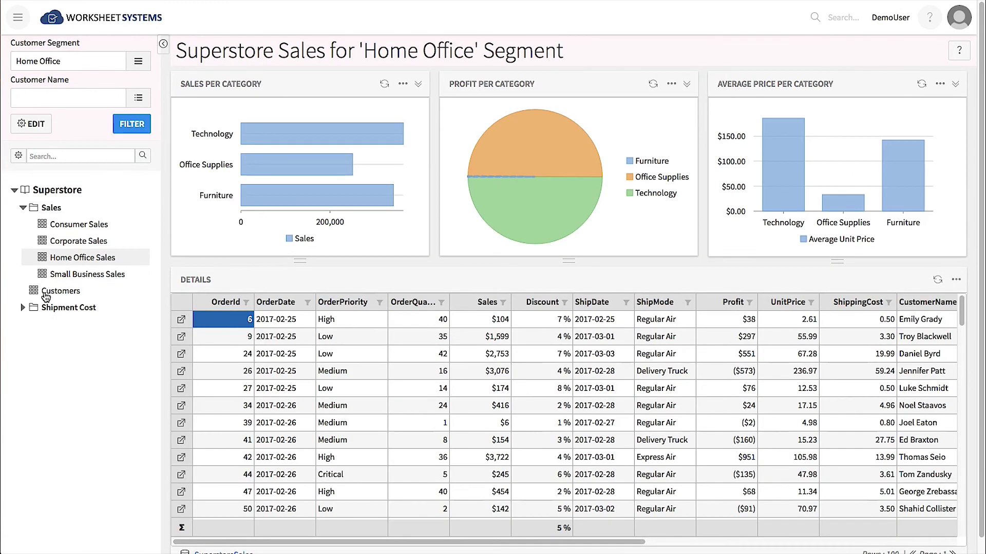
left_click(46, 297)
left_click(23, 345)
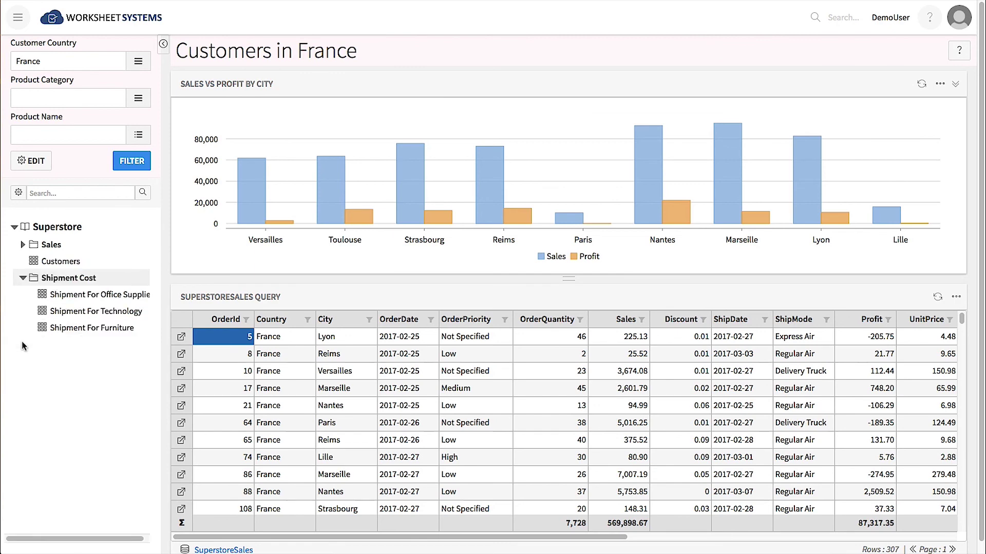
left_click(47, 313)
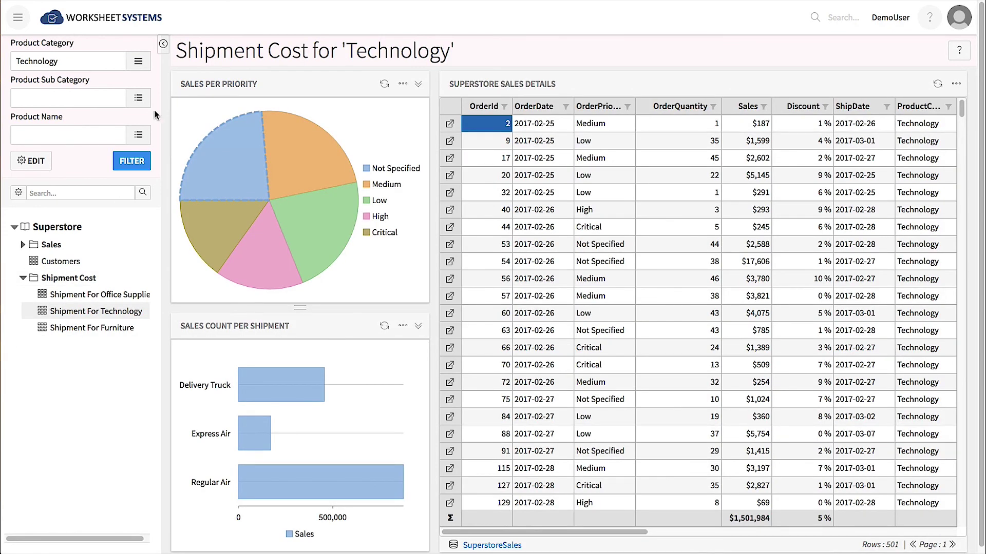
Keep category Technology and filter sub categories to Office Machines and Computer Peripherals.
left_click(138, 62)
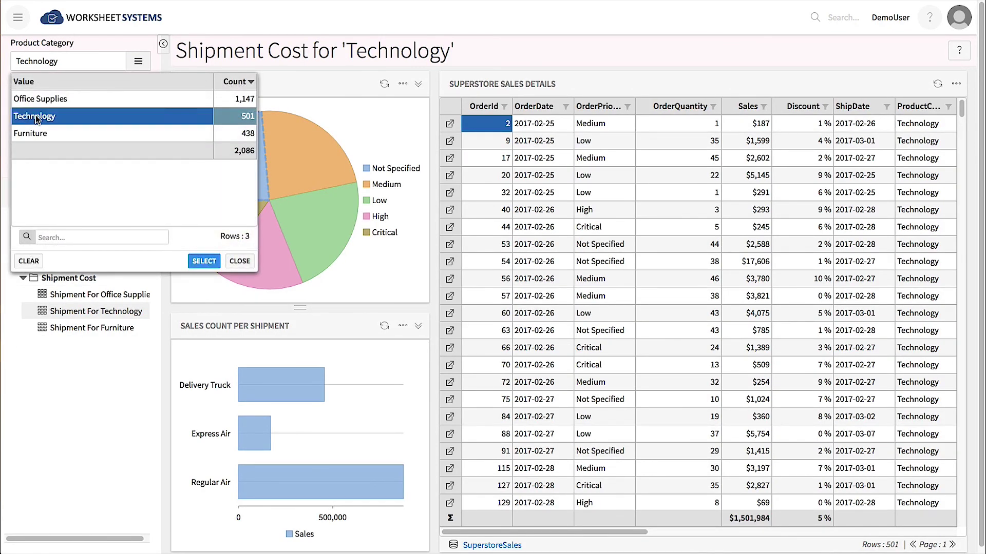
left_click(203, 261)
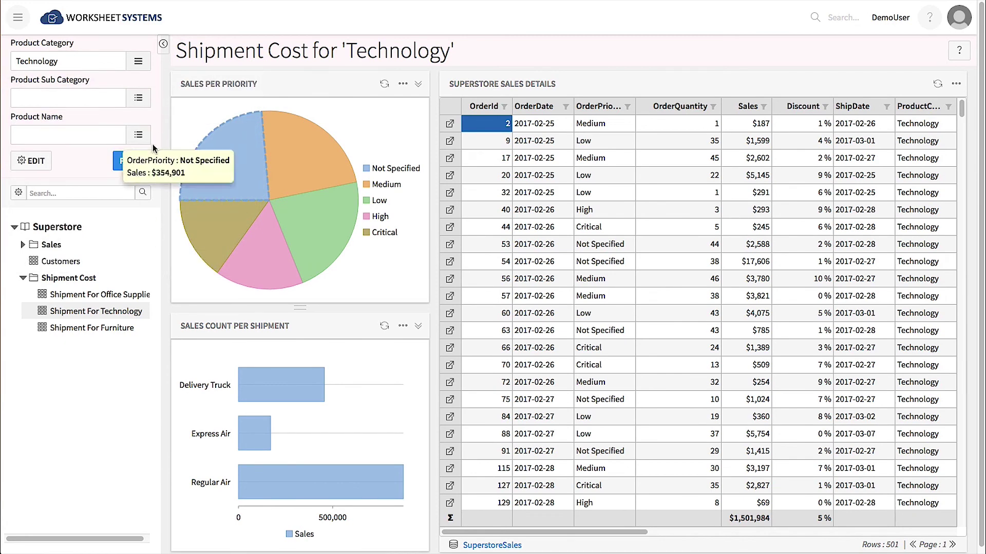
left_click(138, 96)
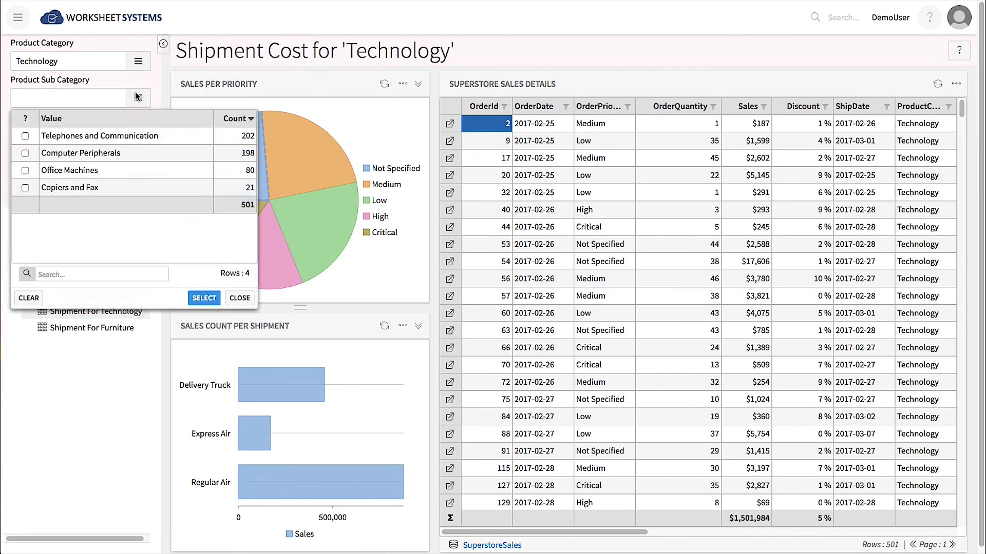
left_click(25, 170)
left_click(25, 152)
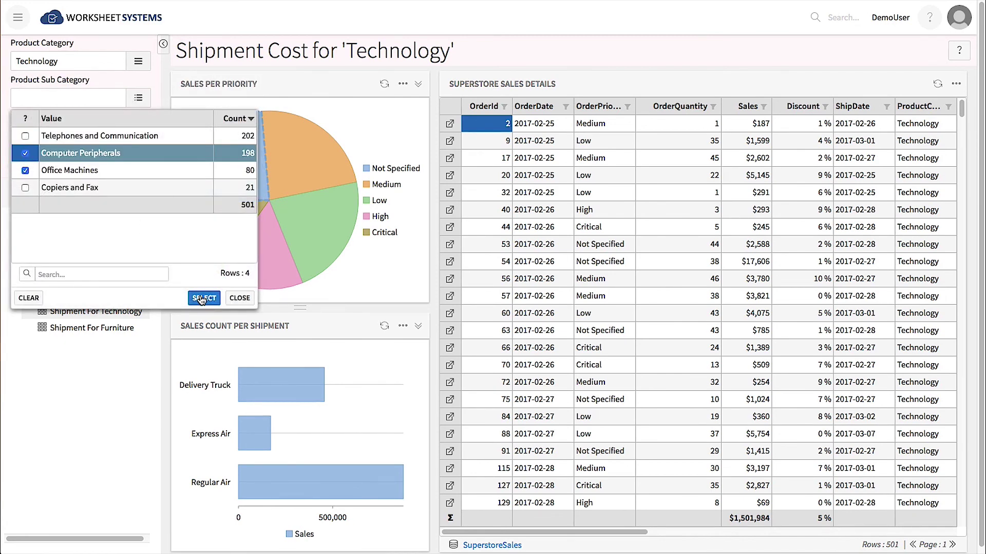
left_click(201, 299)
Filter product names to Micro Innovations 104 Keyboard, another product and Canon MP41DH Printing Calculator.
left_click(138, 135)
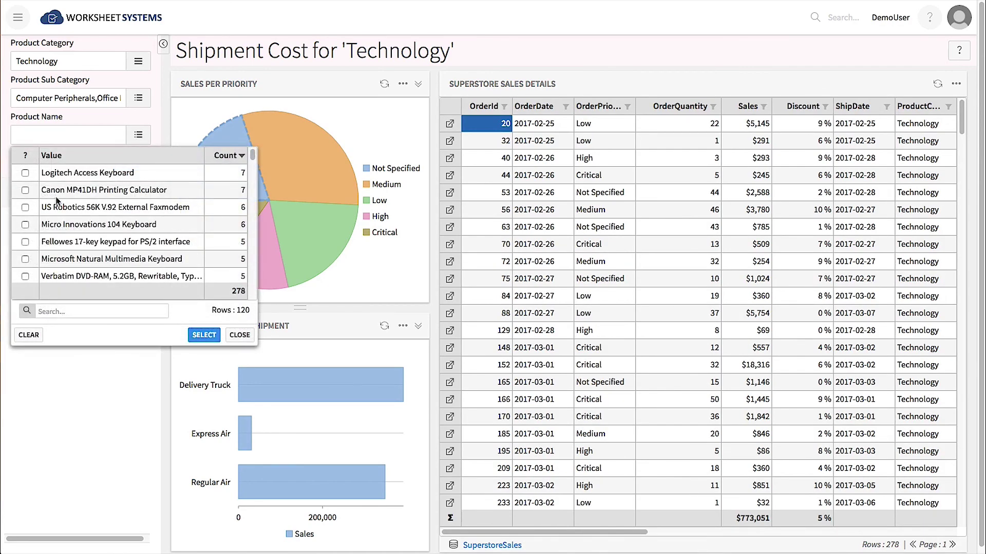
left_click(25, 225)
left_click(25, 207)
left_click(25, 190)
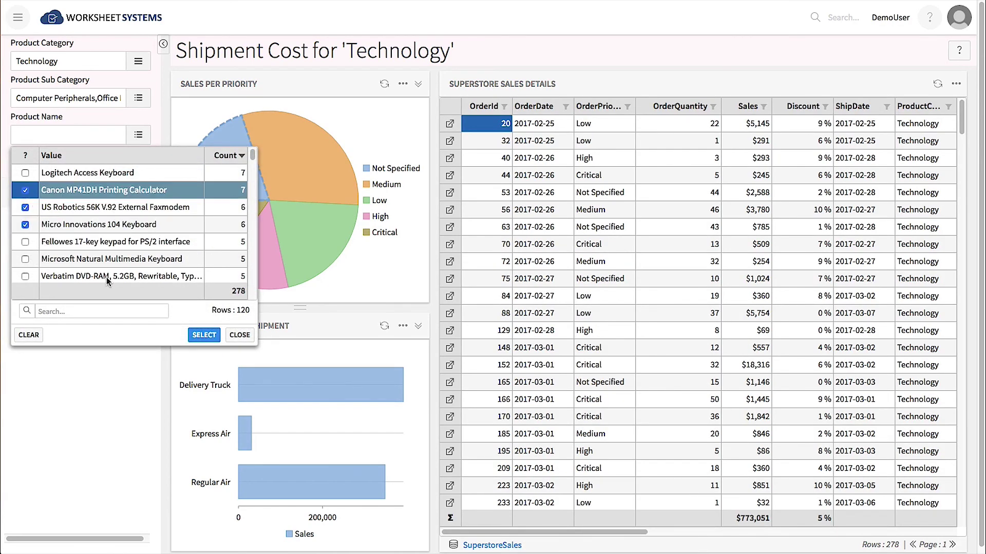
left_click(204, 335)
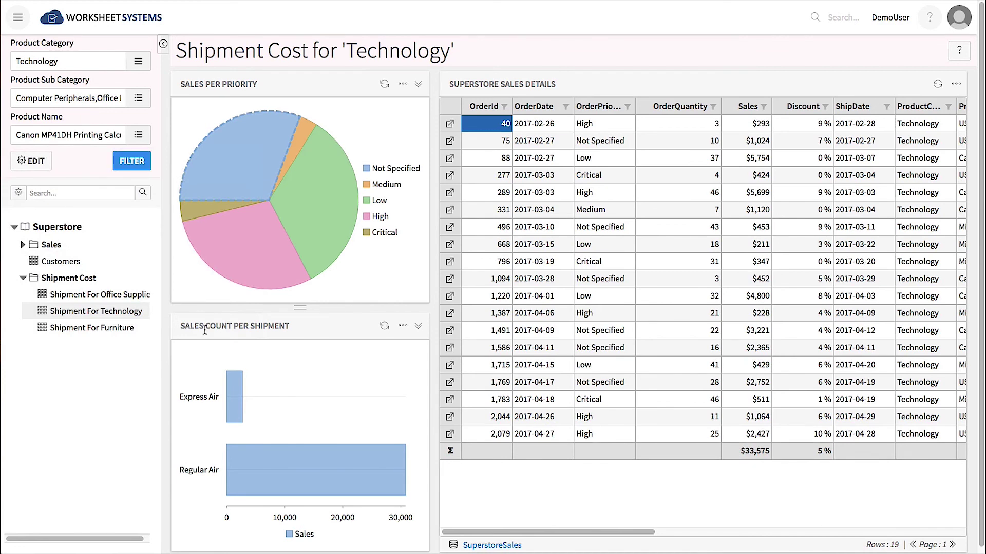